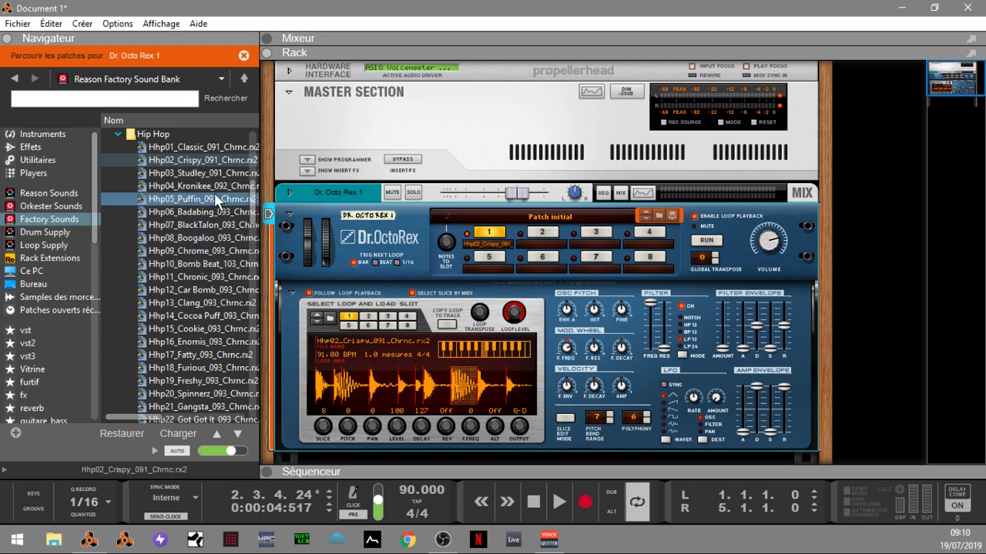
# Load Hhp03_Studley, Hhp04_Kronikee and Hhp05_Puffin into Dr. OctoRex loop slots 2, 3 and 4, and audition the loops.
pyautogui.moveTo(192, 173); pyautogui.dragTo(545, 248)
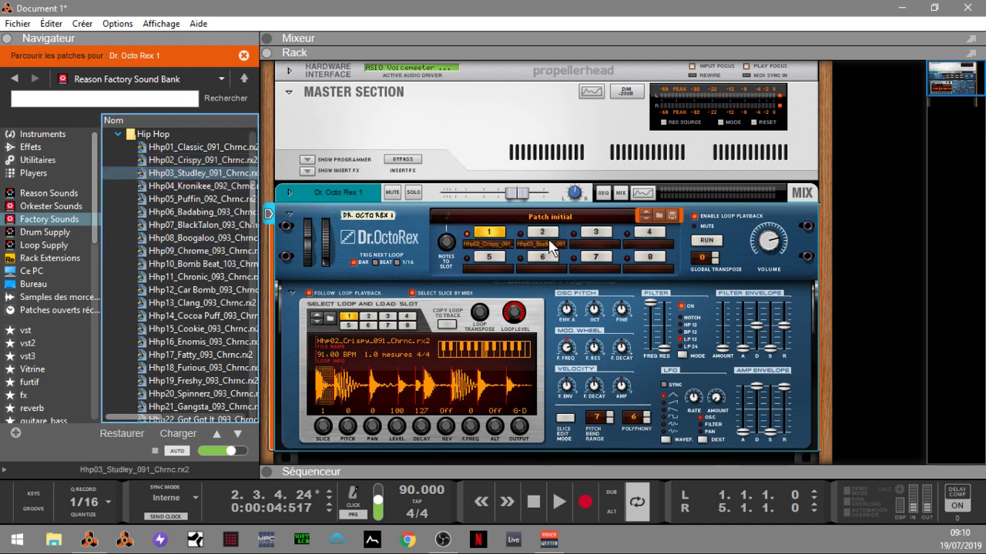
pyautogui.moveTo(238, 186); pyautogui.dragTo(595, 244)
pyautogui.moveTo(195, 200); pyautogui.dragTo(665, 247)
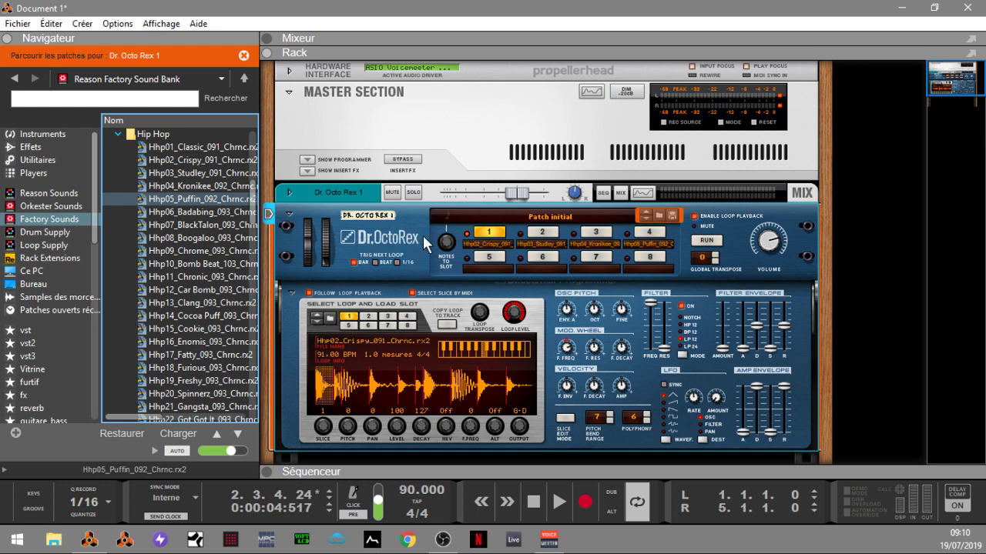
pyautogui.press('space')
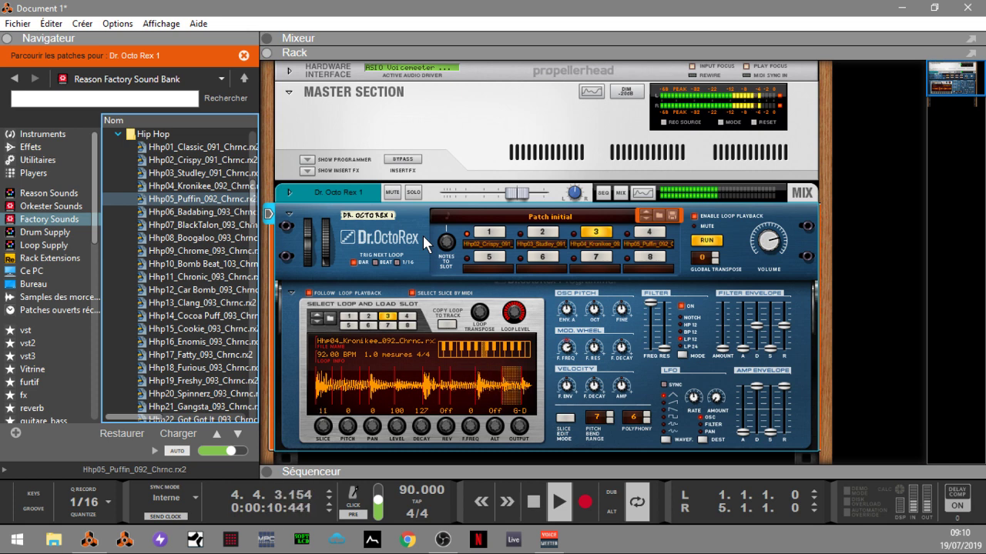
pyautogui.press('space')
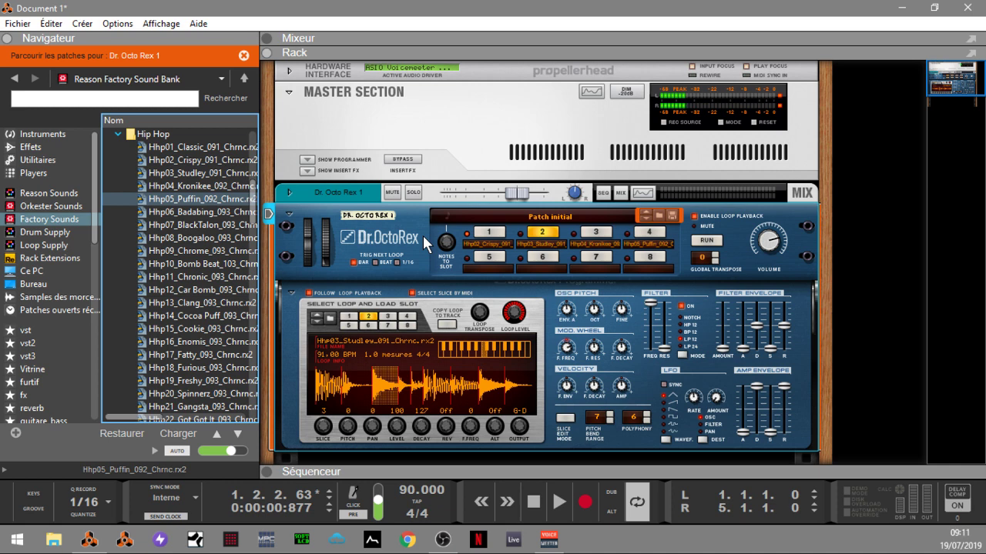
# Show the sequencer, return to the song start and audition loop switching with Trig Next Loop set to Bar.
pyautogui.click(271, 474)
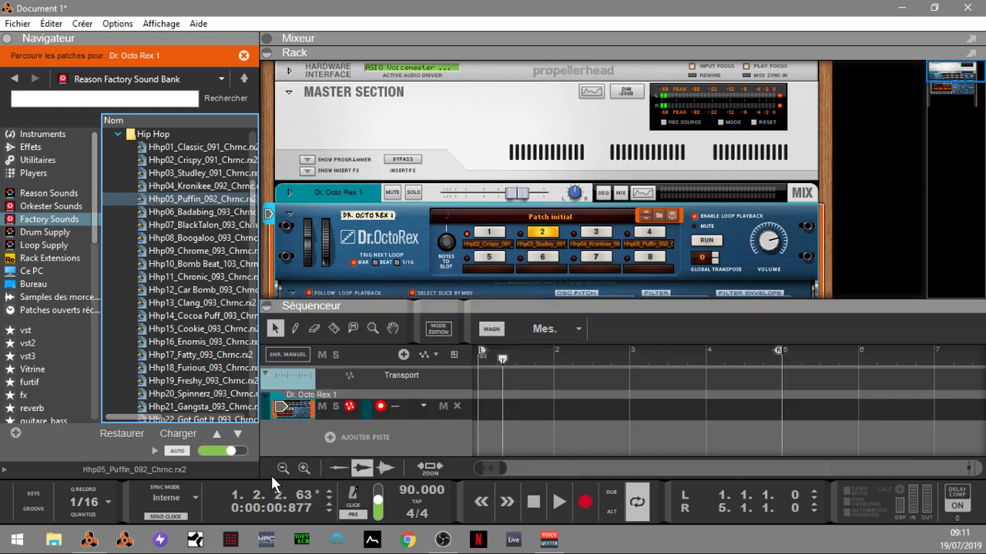
pyautogui.press('Home')
pyautogui.click(375, 262)
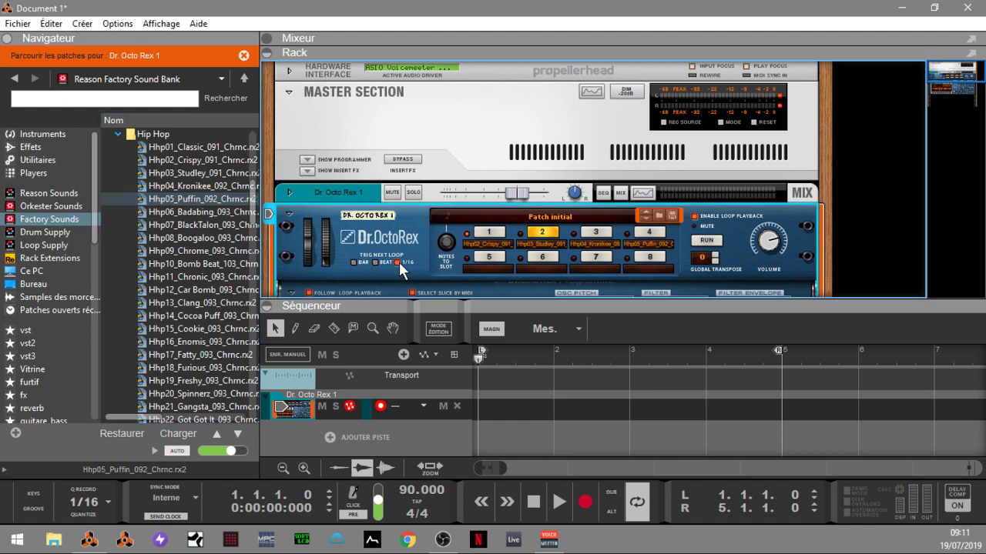
pyautogui.click(356, 262)
pyautogui.press('space')
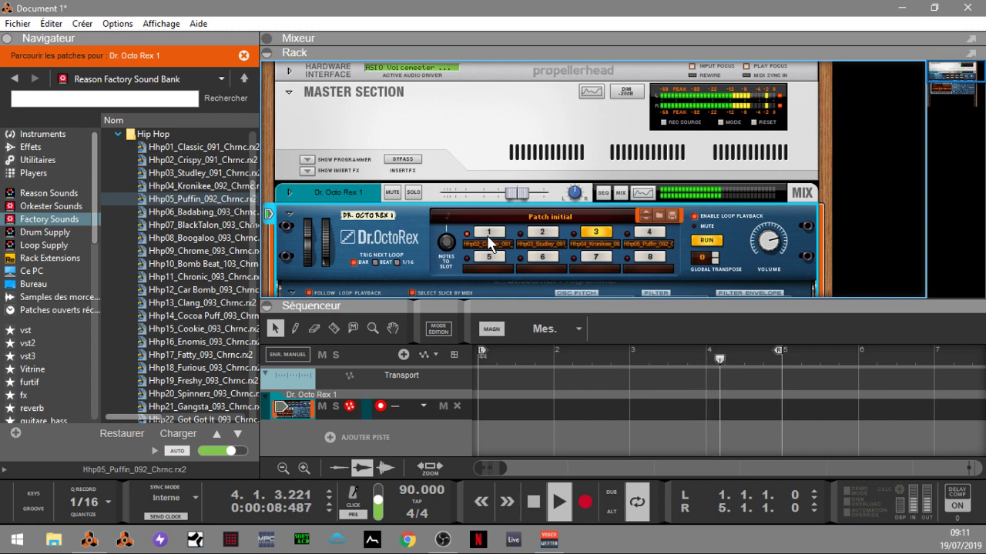
pyautogui.press('space')
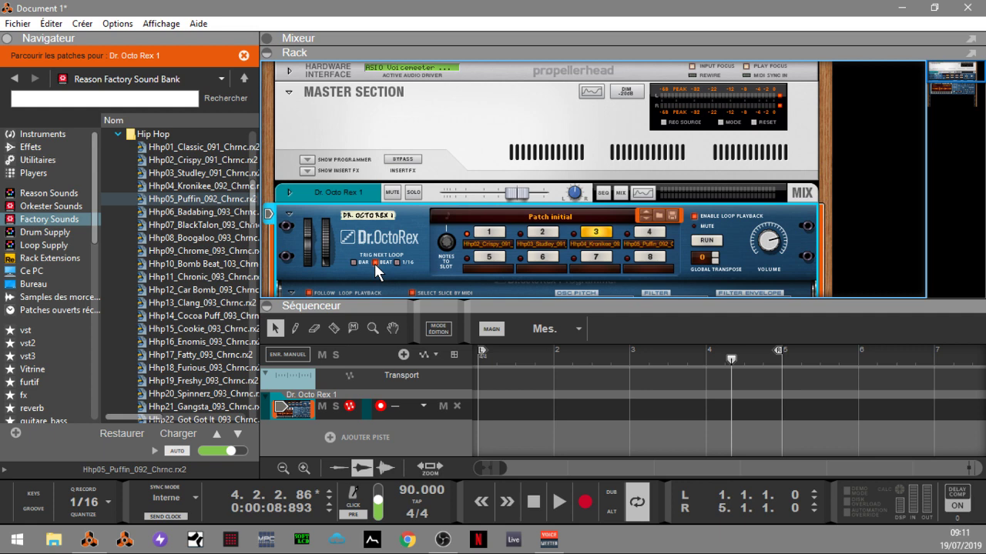
# Audition loop switching with Trig Next Loop on Beat, and set it back to Bar.
pyautogui.press('space')
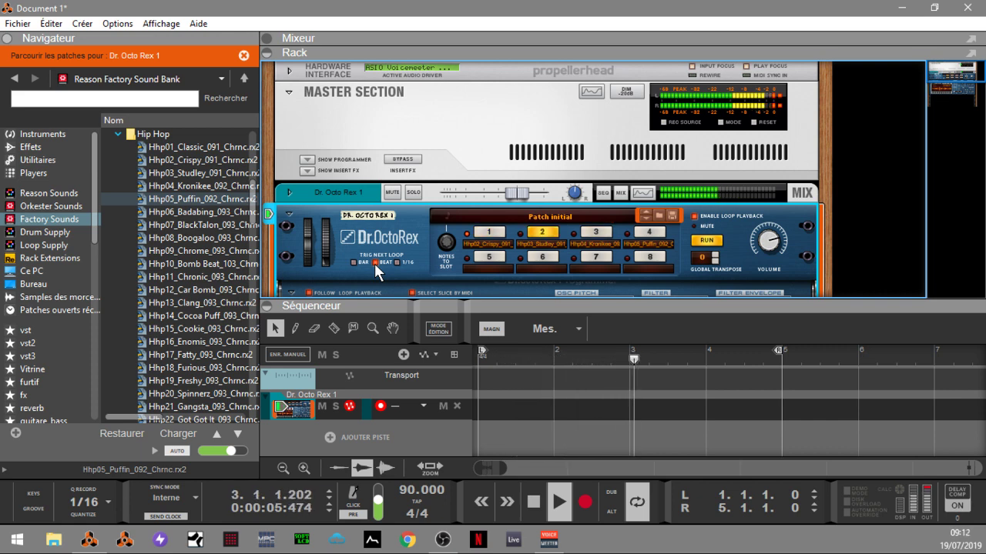
pyautogui.press('space')
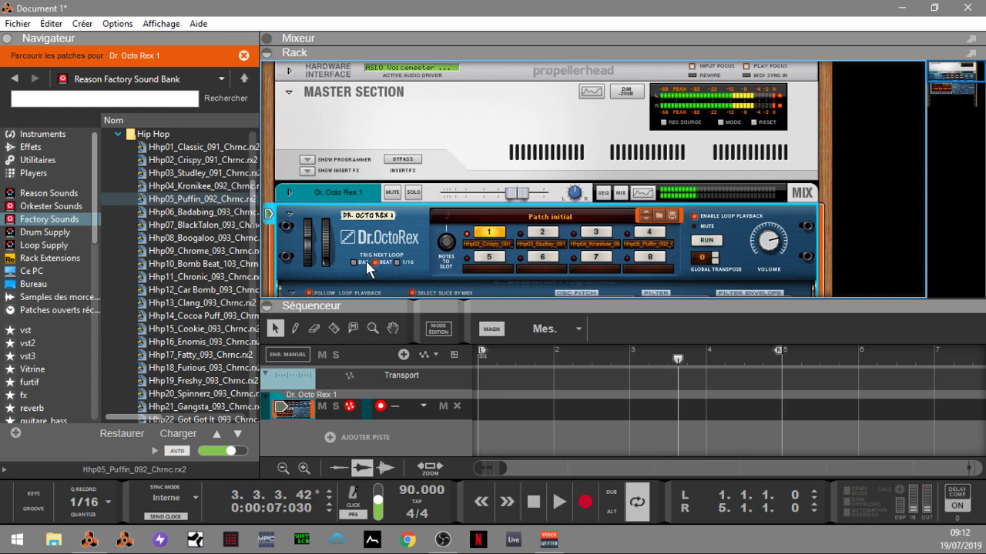
pyautogui.click(354, 263)
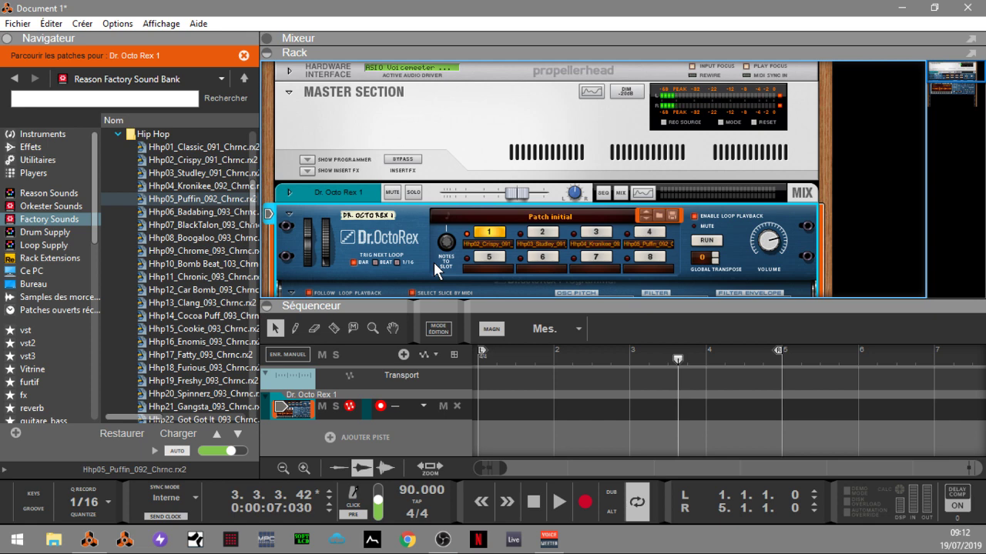
# Record pattern automation from the song start over bars 1 to 4, triggering loops 1, 2, 3 and 4, one per bar.
pyautogui.press('Home')
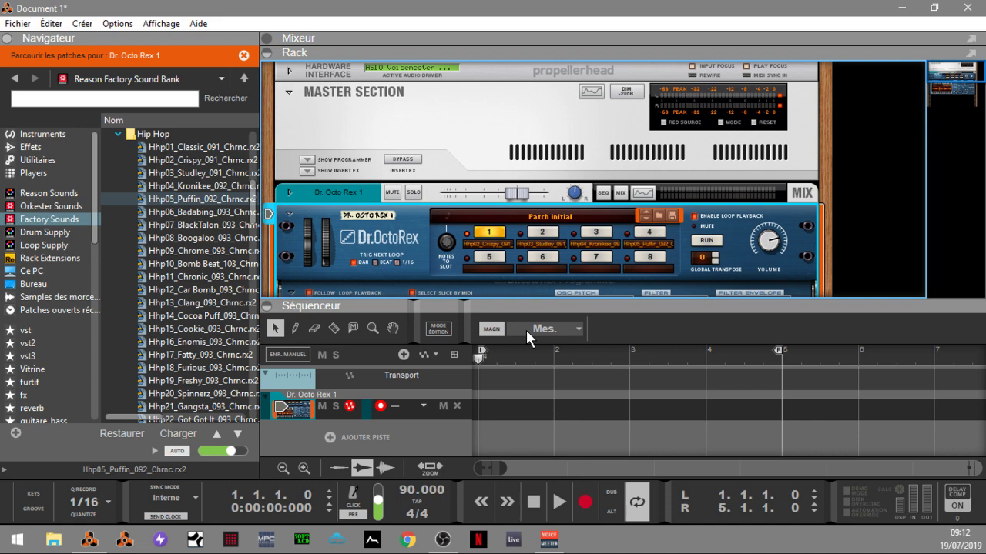
pyautogui.hotkey('ctrl', 'Return')
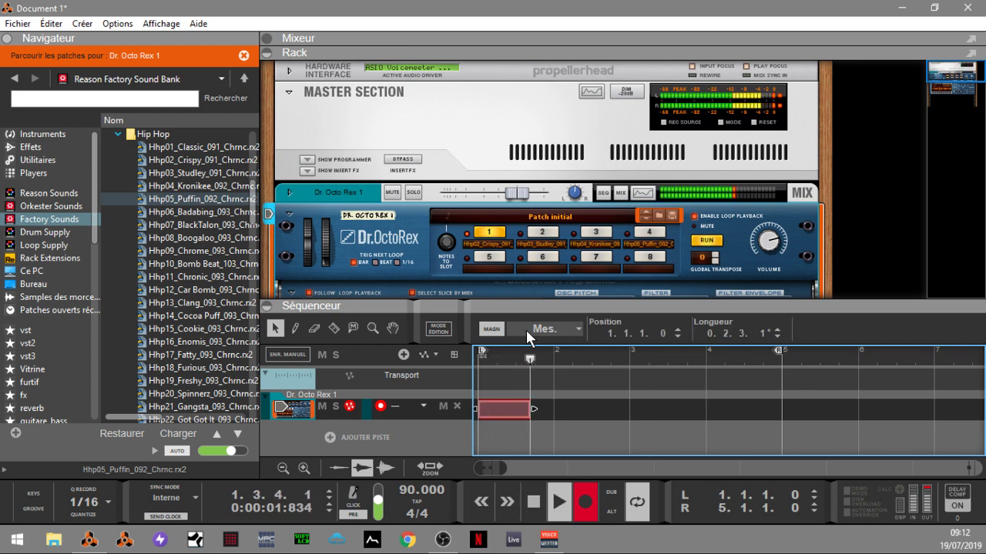
pyautogui.press('w')
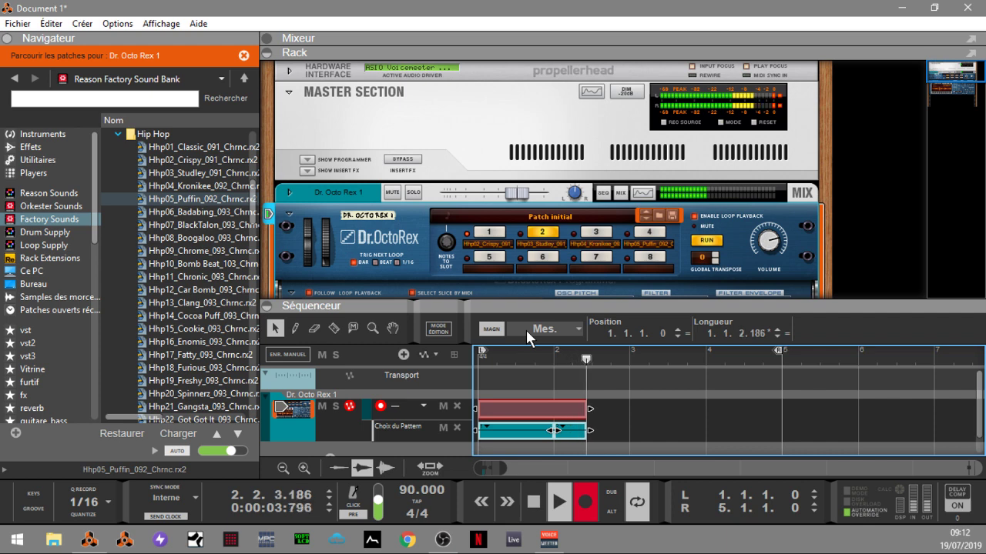
pyautogui.press('s')
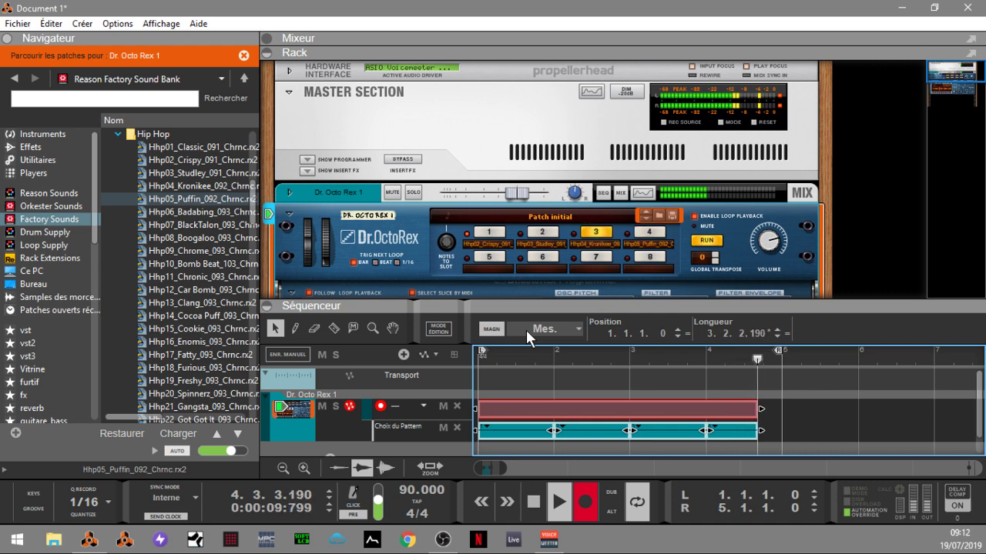
pyautogui.press('space')
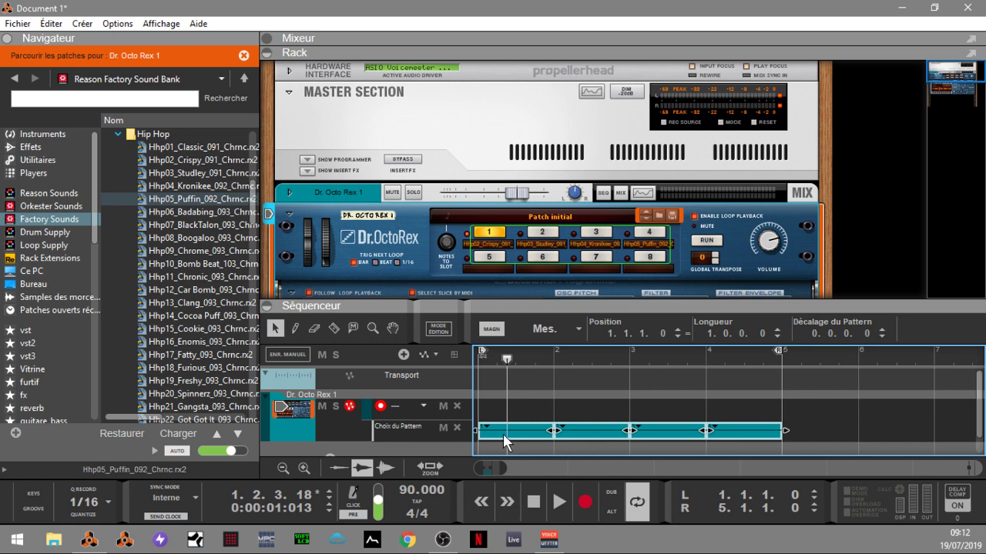
# Split each one-bar clip in the pattern lane in half with the Razor tool, using a 1/16 snap value.
pyautogui.click(335, 327)
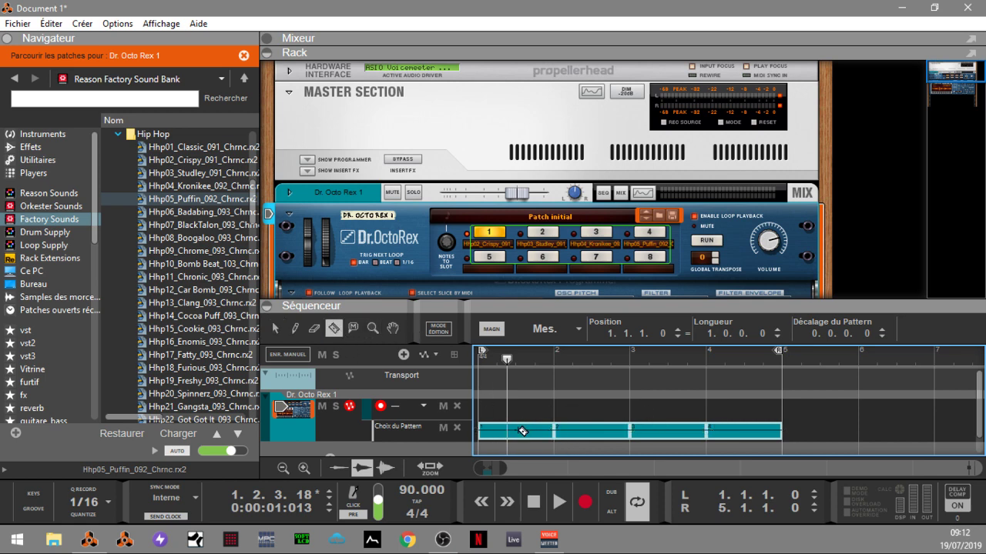
pyautogui.click(575, 330)
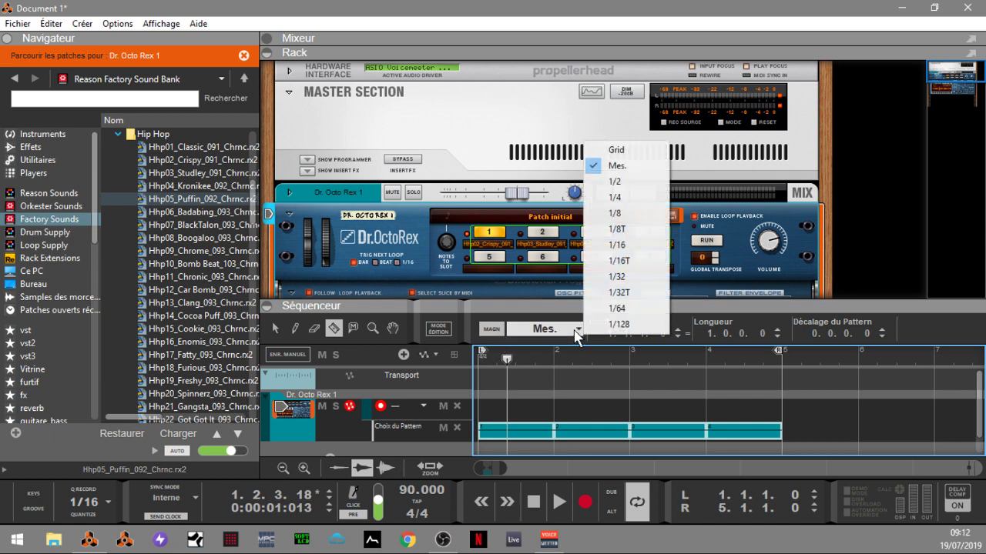
pyautogui.click(617, 244)
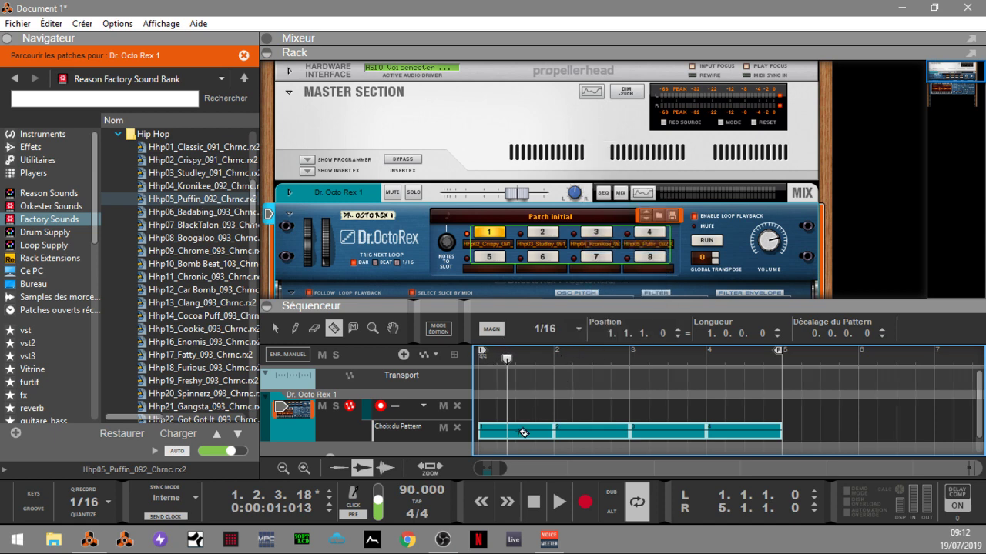
pyautogui.click(523, 432)
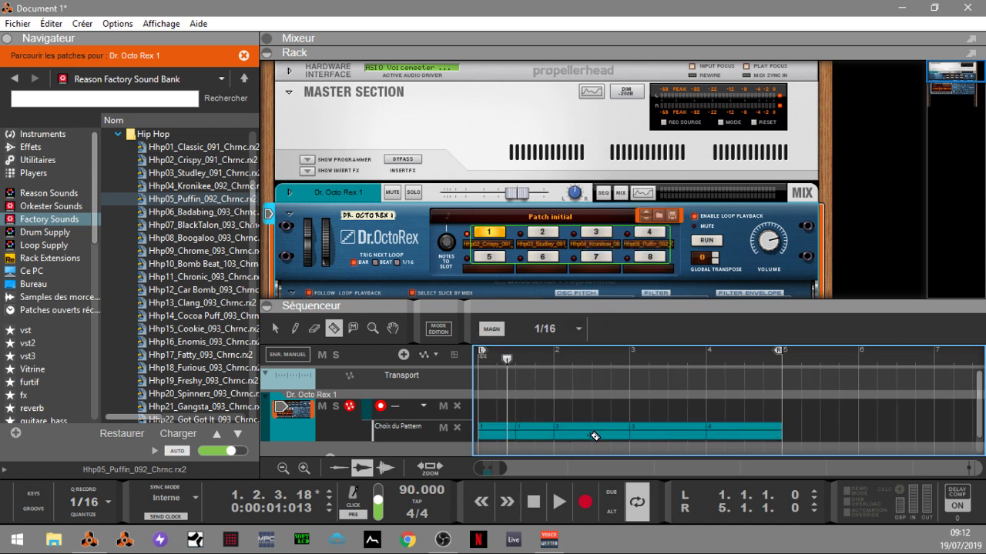
pyautogui.click(670, 434)
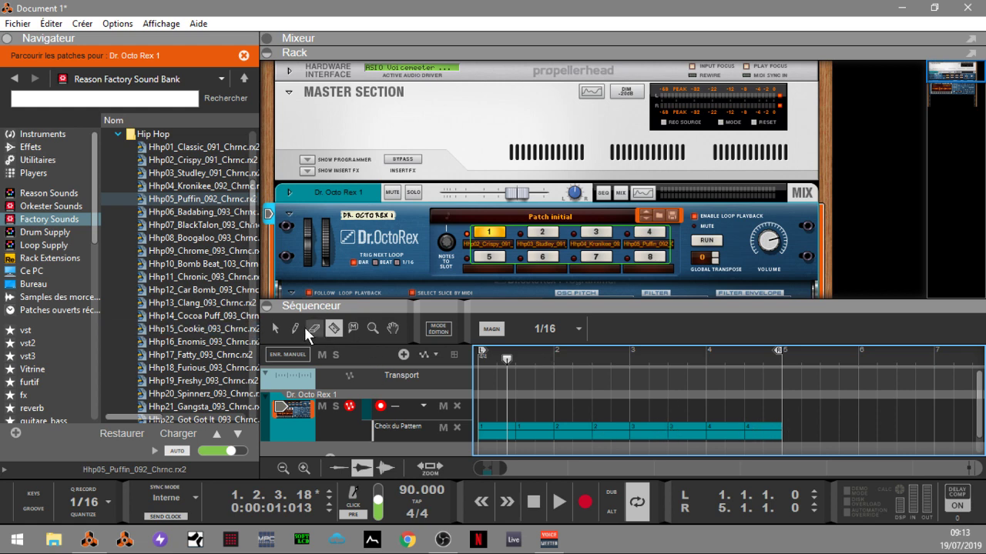
# Assign loop 3 to the second half of bar 1 and loop 4 to the second half of bar 2 in the pattern lane.
pyautogui.click(277, 329)
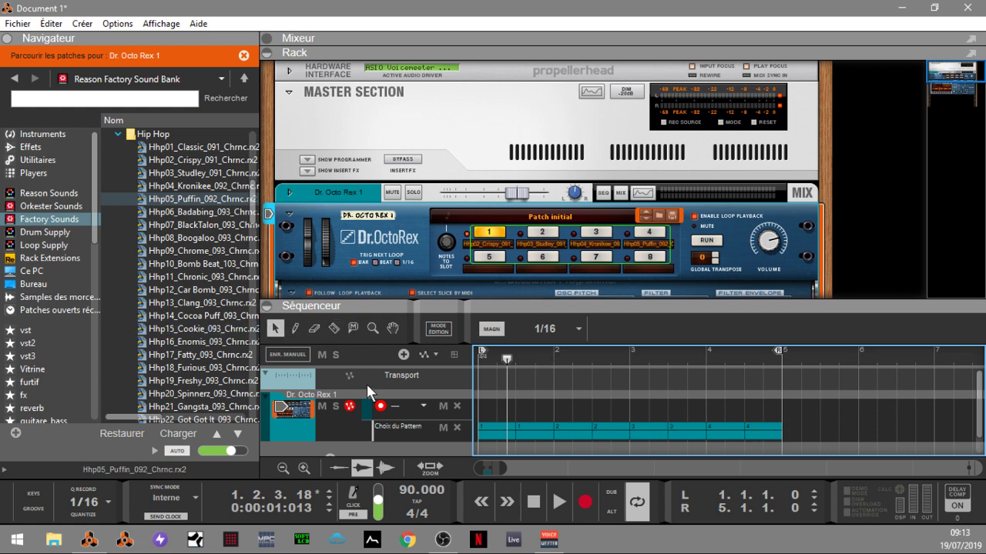
pyautogui.click(521, 429)
pyautogui.click(524, 426)
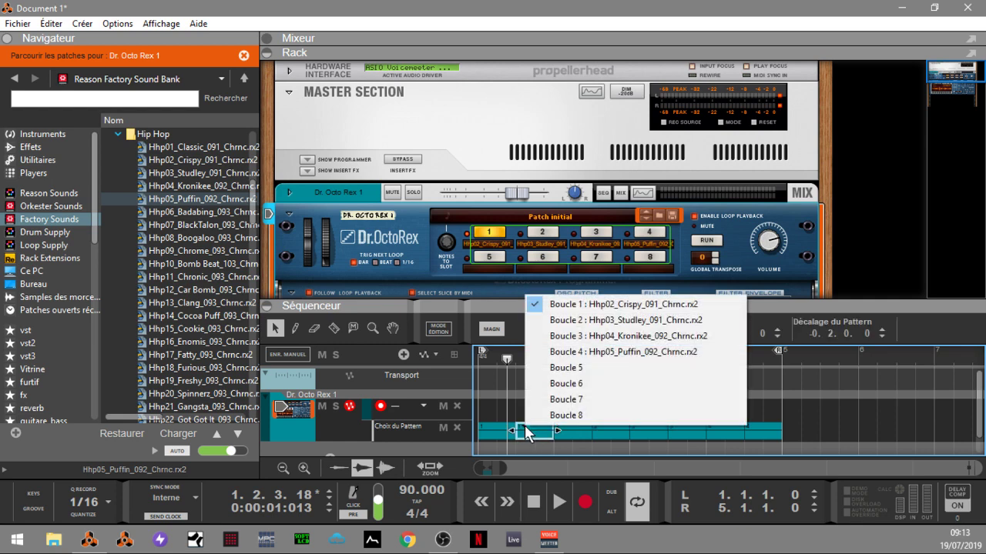
pyautogui.click(590, 337)
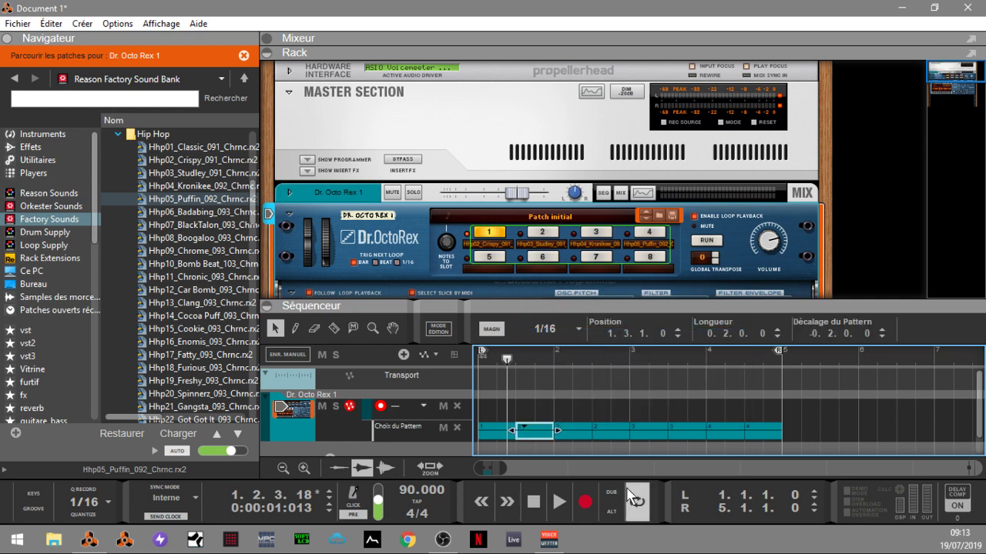
pyautogui.click(597, 428)
pyautogui.click(599, 432)
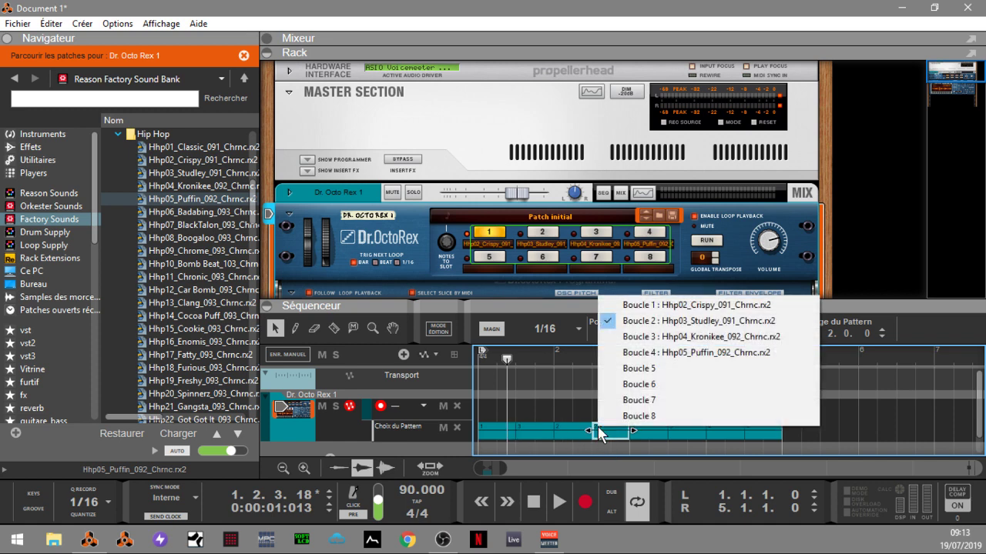
pyautogui.click(636, 352)
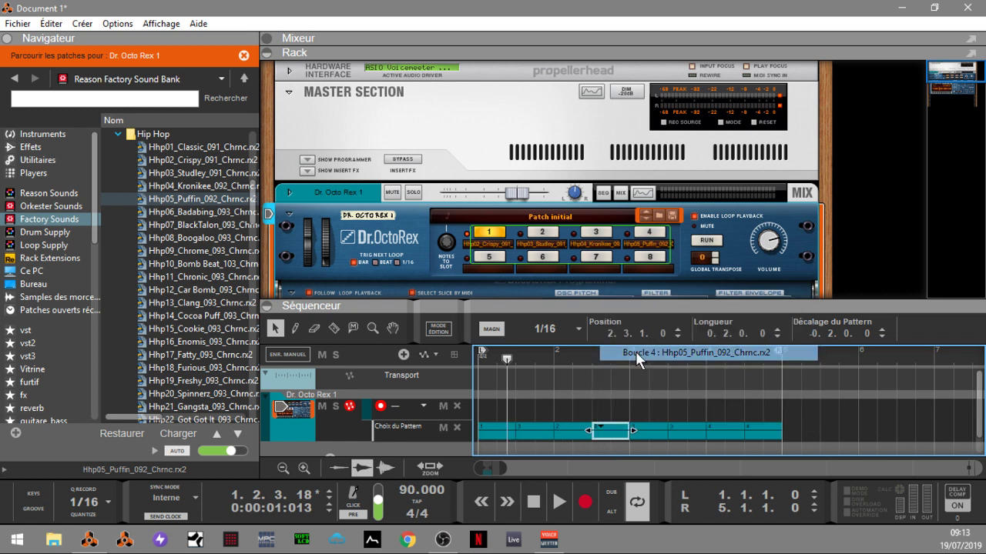
# Assign loop 1 to the second half of bar 3 and loop 2 to the second half of bar 4 in the pattern lane.
pyautogui.click(671, 426)
pyautogui.click(673, 430)
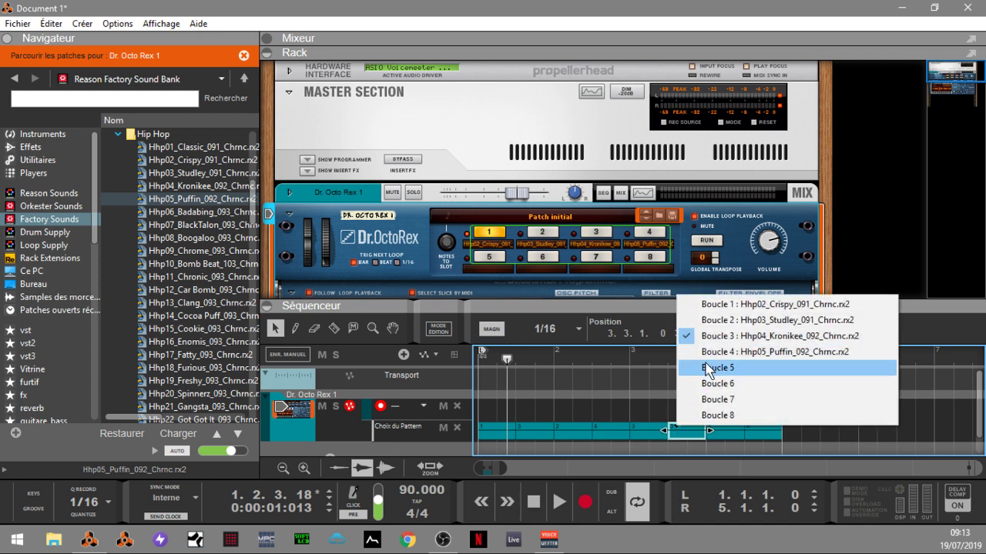
pyautogui.click(709, 306)
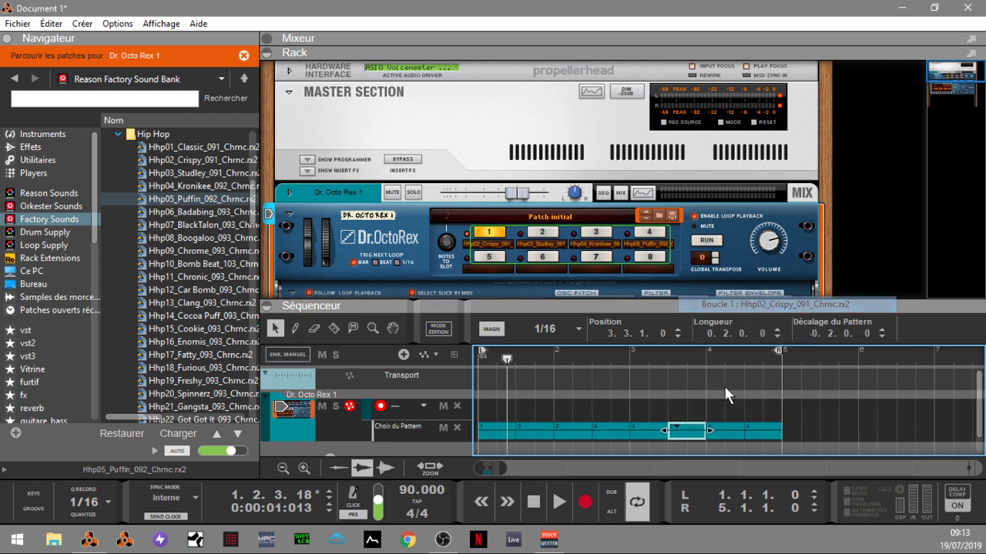
pyautogui.click(751, 427)
pyautogui.click(751, 427)
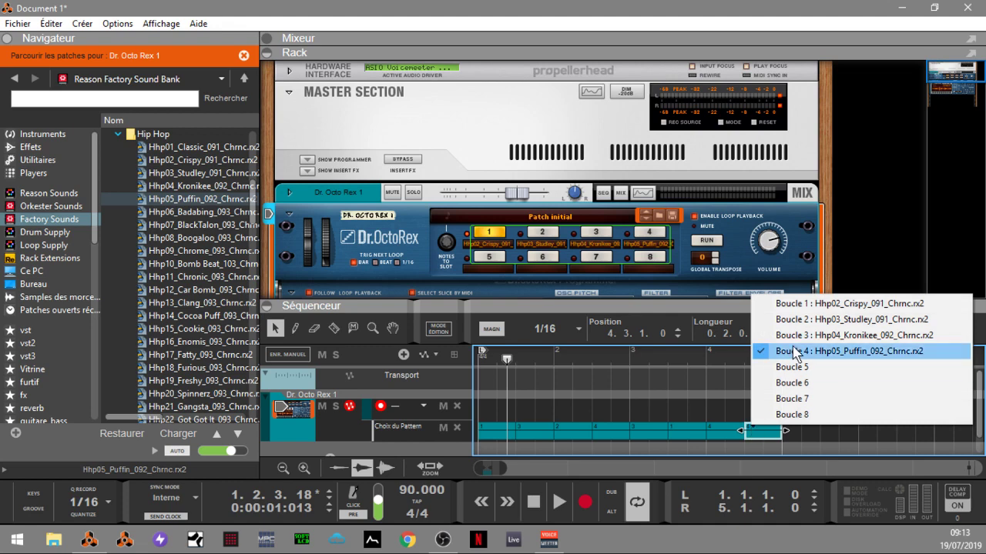
pyautogui.click(809, 320)
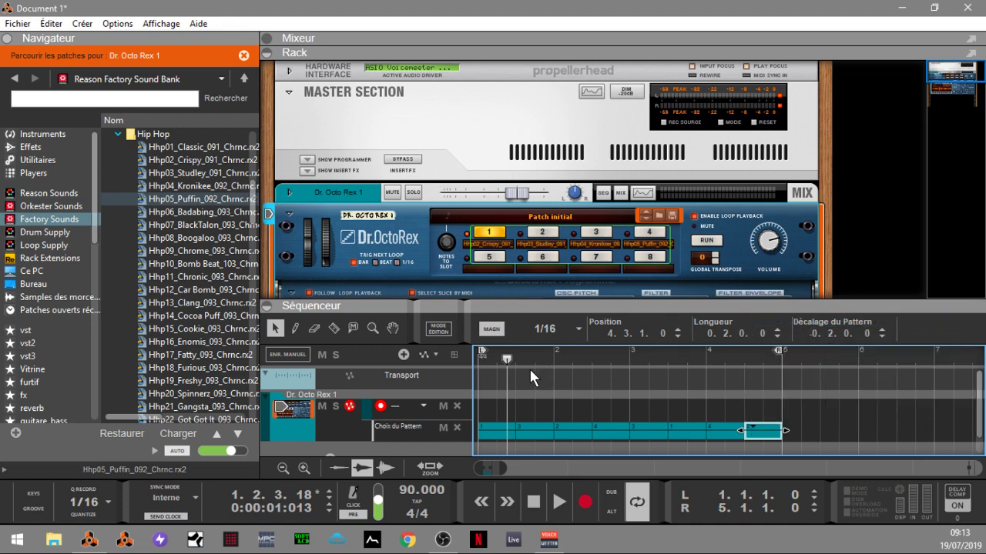
# Play back the edited pattern sequence with the sequencer collapsed and check the active loop slots on the Dr. OctoRex.
pyautogui.press('space')
pyautogui.press('space')
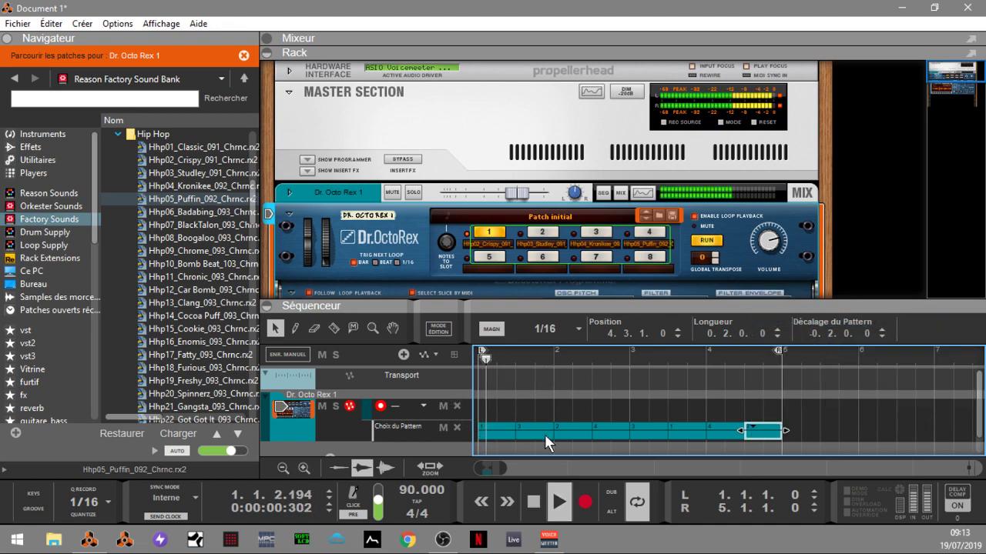
pyautogui.click(266, 306)
pyautogui.click(596, 231)
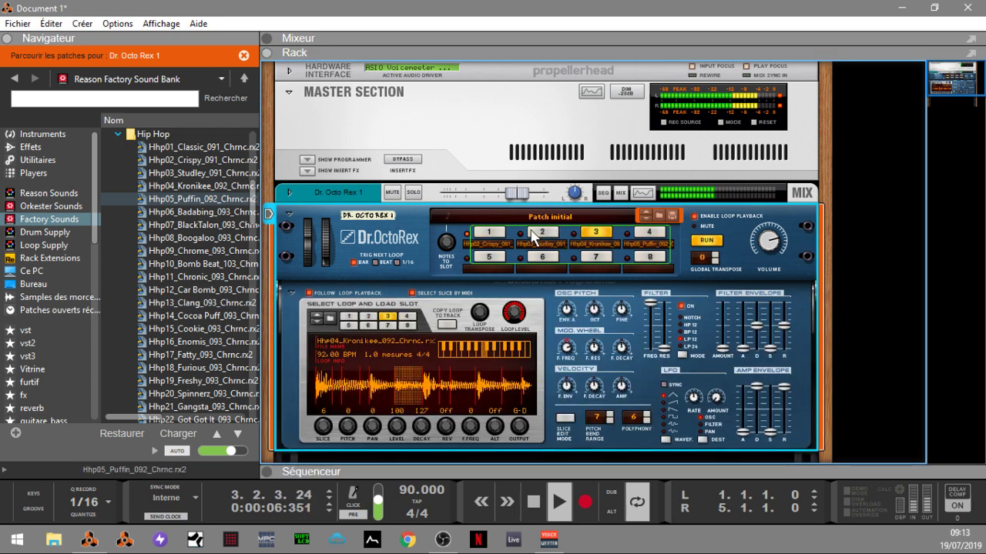
pyautogui.click(490, 234)
pyautogui.click(649, 232)
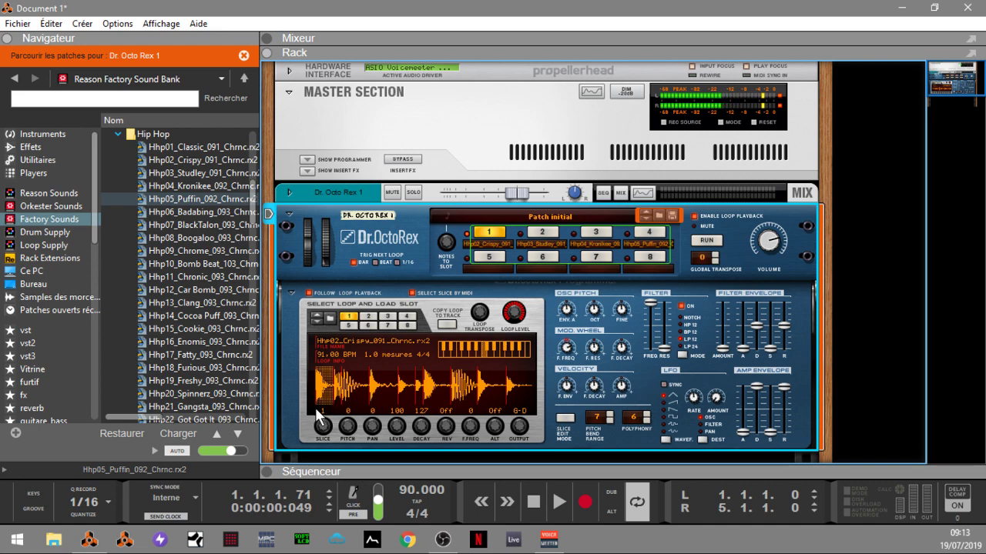
# Load the "Ac Guitar | Open Strums Key of A 90 bpm" patch from the factory Dr Octo Rex Patches folder into the Dr. OctoRex.
pyautogui.click(48, 222)
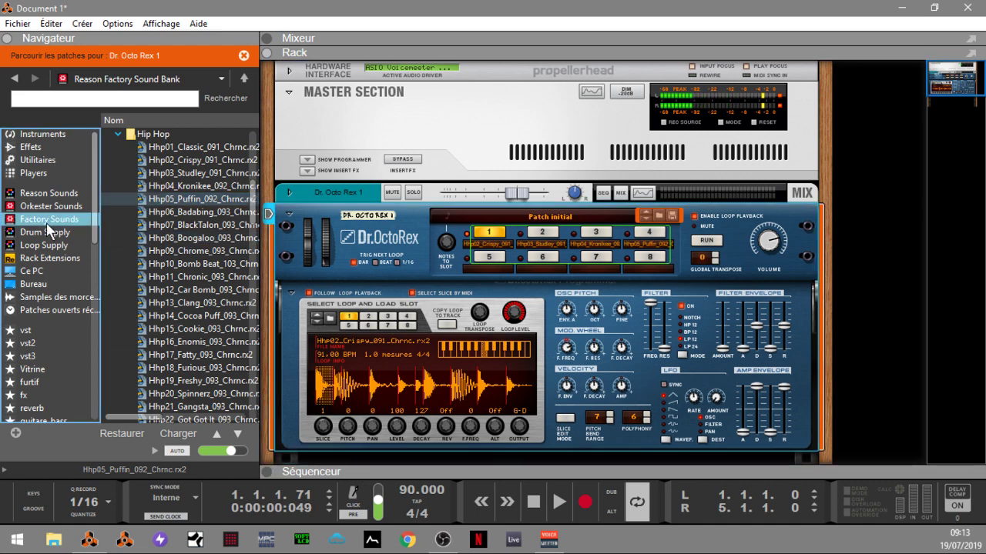
pyautogui.moveTo(250, 211); pyautogui.dragTo(249, 166)
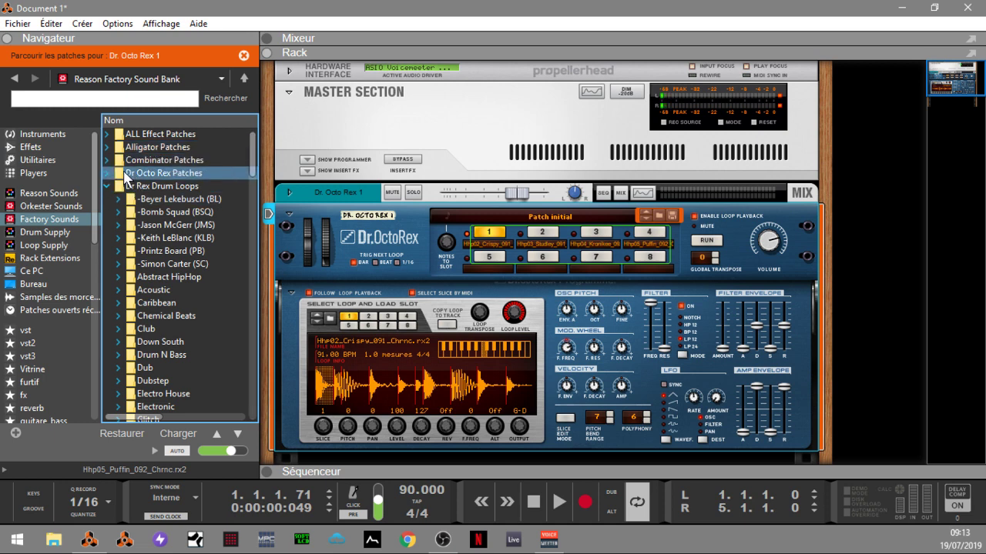
pyautogui.click(108, 174)
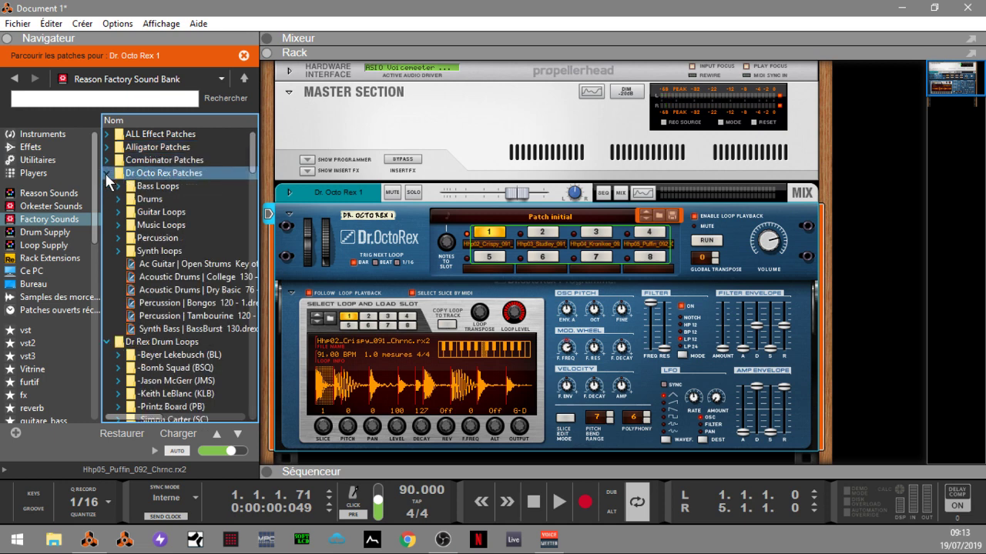
pyautogui.moveTo(166, 269); pyautogui.dragTo(408, 241)
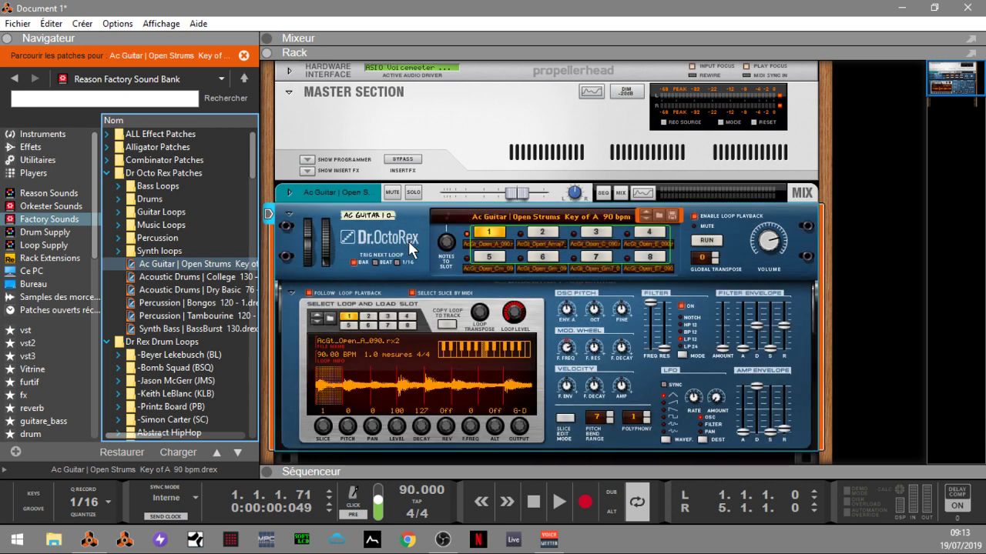
# Play back the acoustic guitar patch and audition its loop slots on the Dr. OctoRex.
pyautogui.press('space')
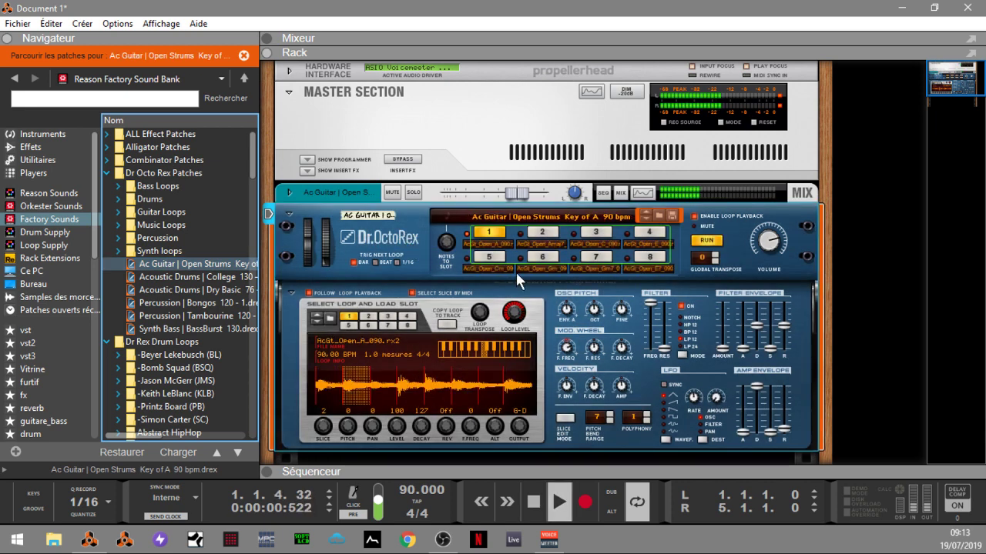
pyautogui.click(539, 234)
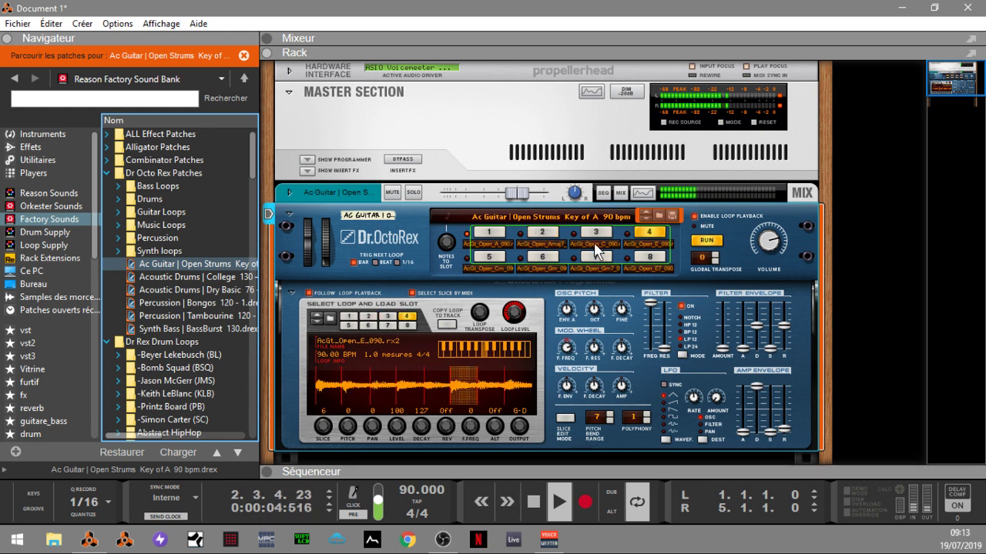
pyautogui.click(496, 237)
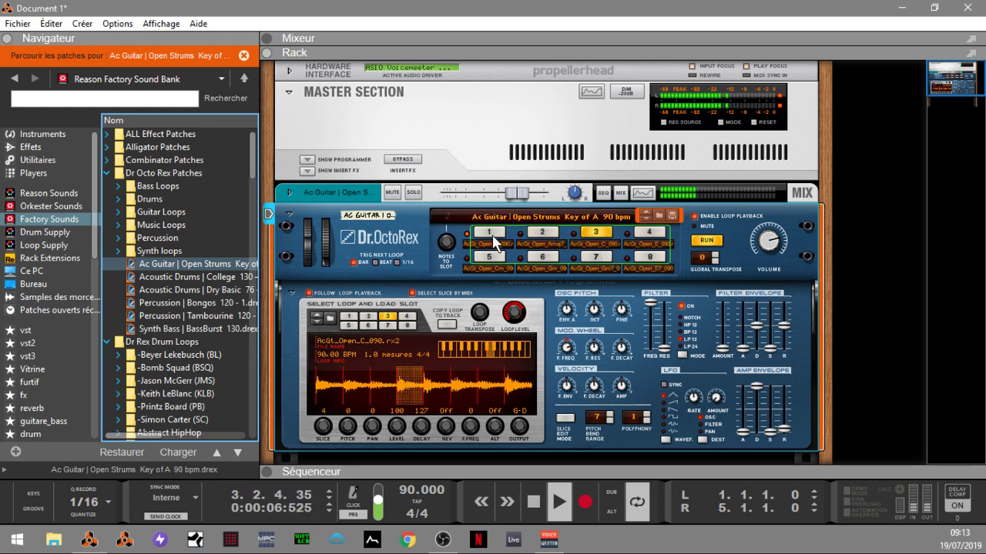
pyautogui.press('space')
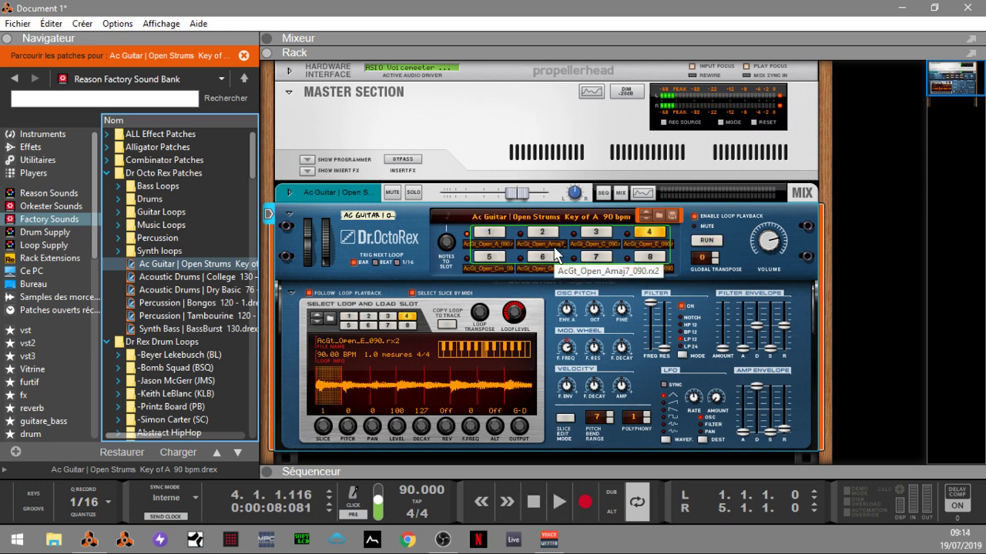
pyautogui.press('space')
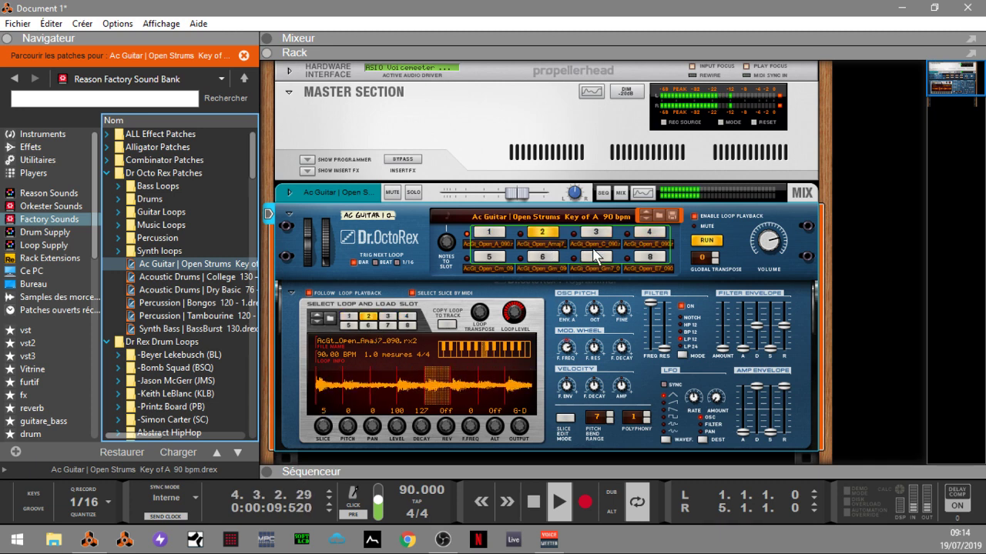
pyautogui.press('space')
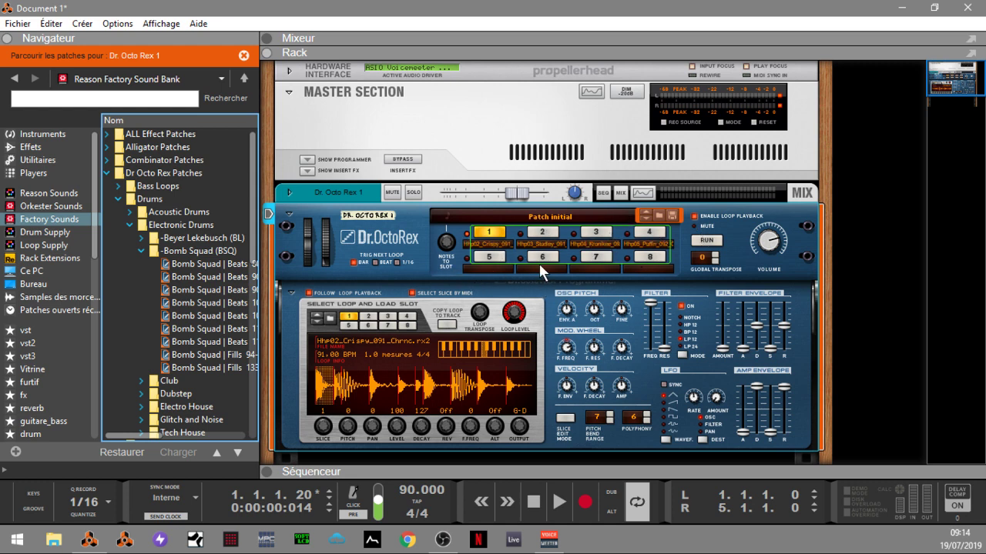
# Play back the hip-hop drum loops and check the loop switching against the clips in the sequencer's pattern lane.
pyautogui.press('space')
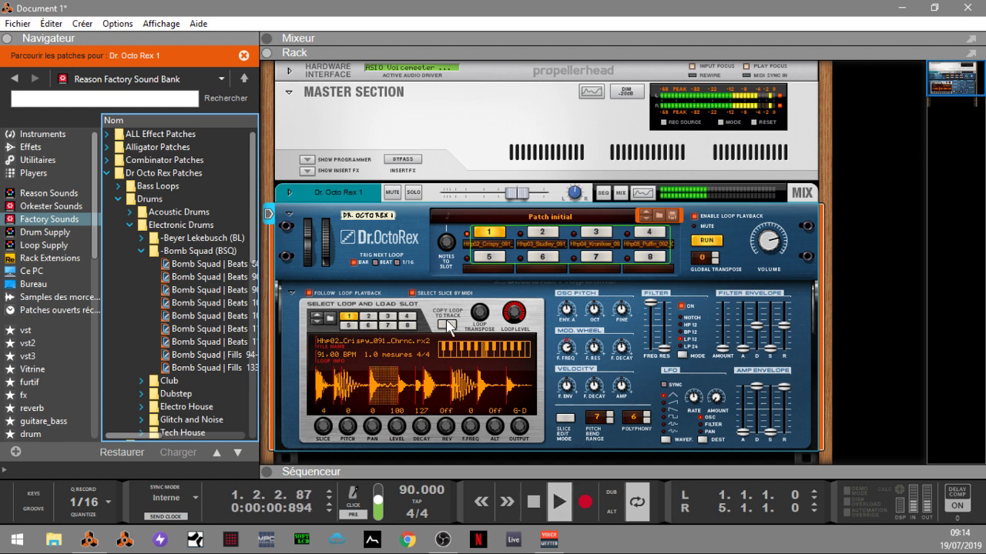
pyautogui.click(595, 232)
pyautogui.click(542, 232)
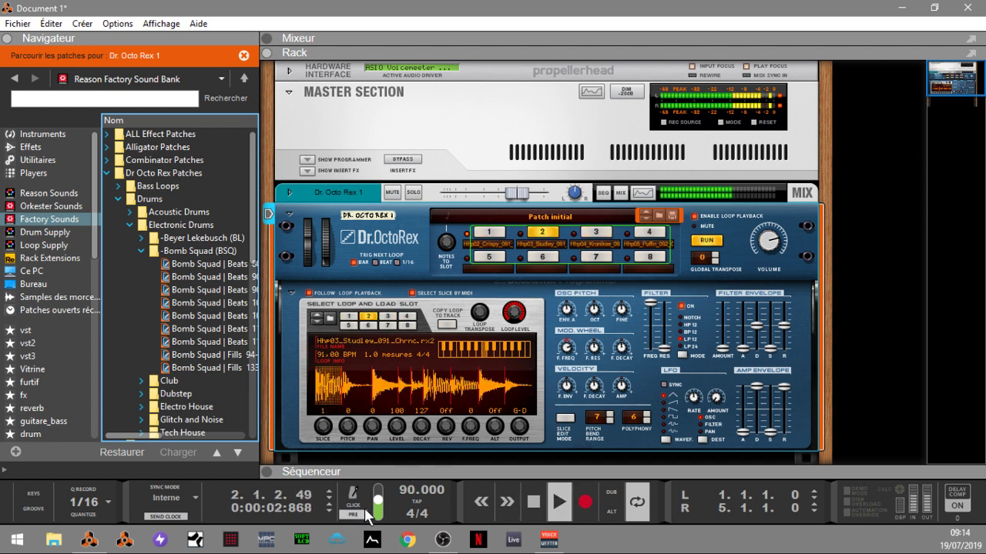
pyautogui.click(267, 471)
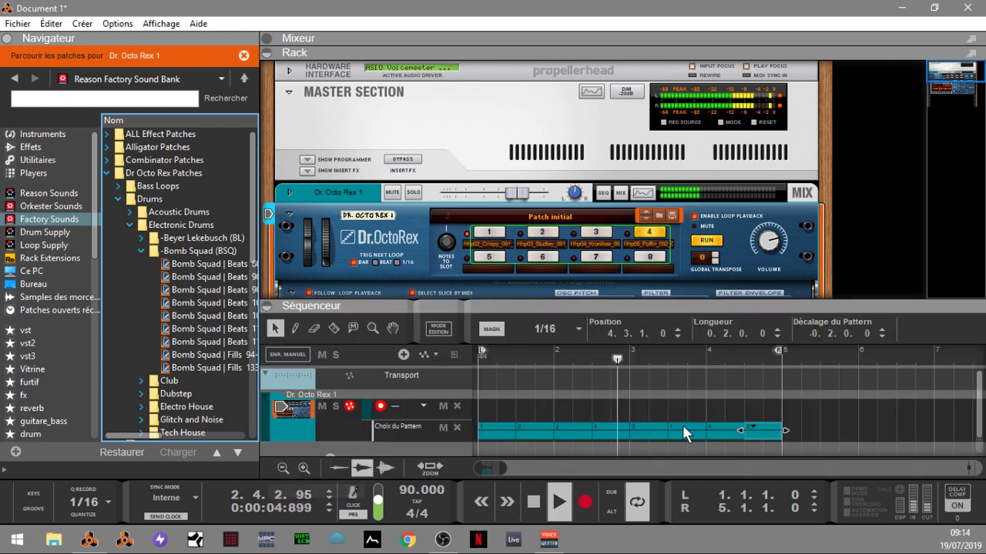
pyautogui.click(822, 425)
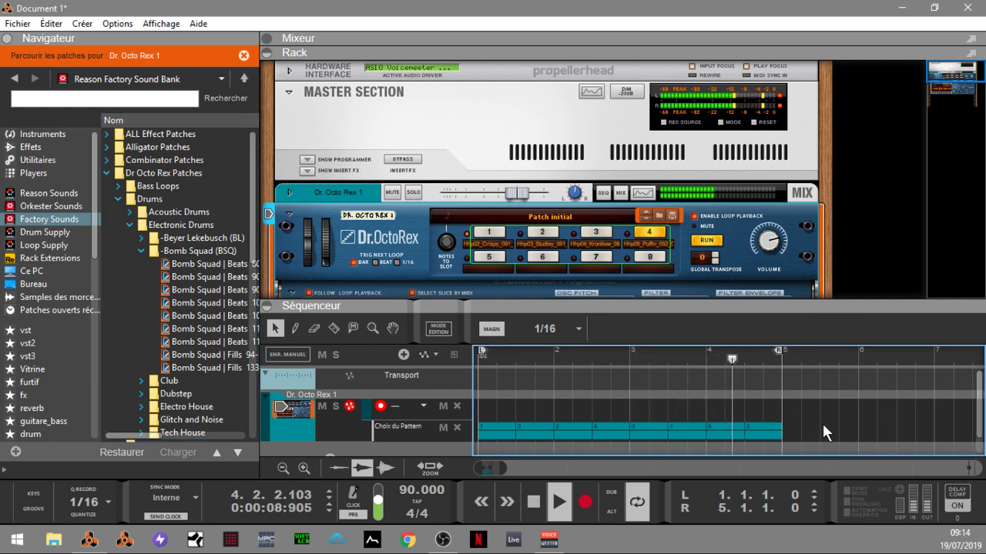
pyautogui.click(267, 306)
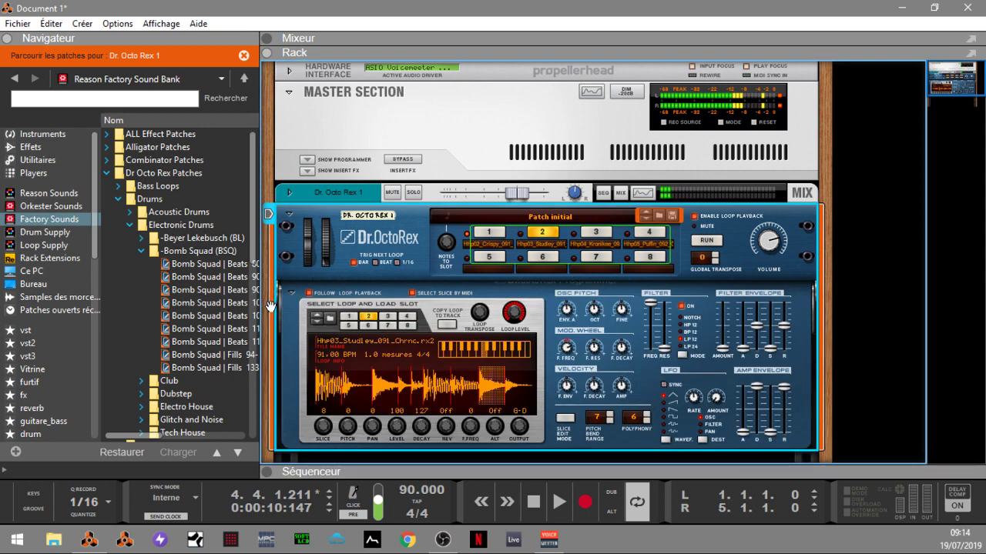
# Select loop 1 on the Dr. OctoRex and inspect the Bomb Squad patches in the browser.
pyautogui.moveTo(946, 81); pyautogui.dragTo(946, 88)
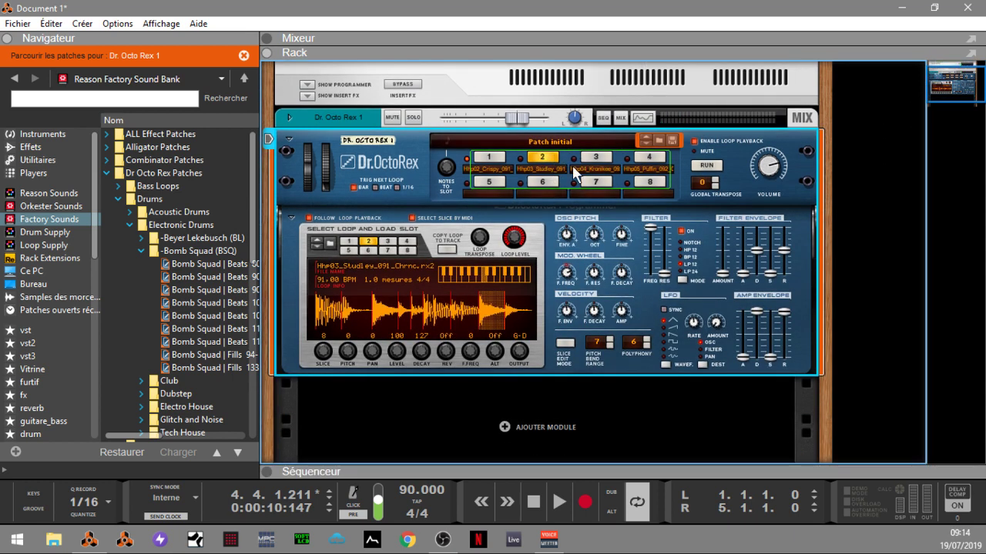
pyautogui.click(492, 159)
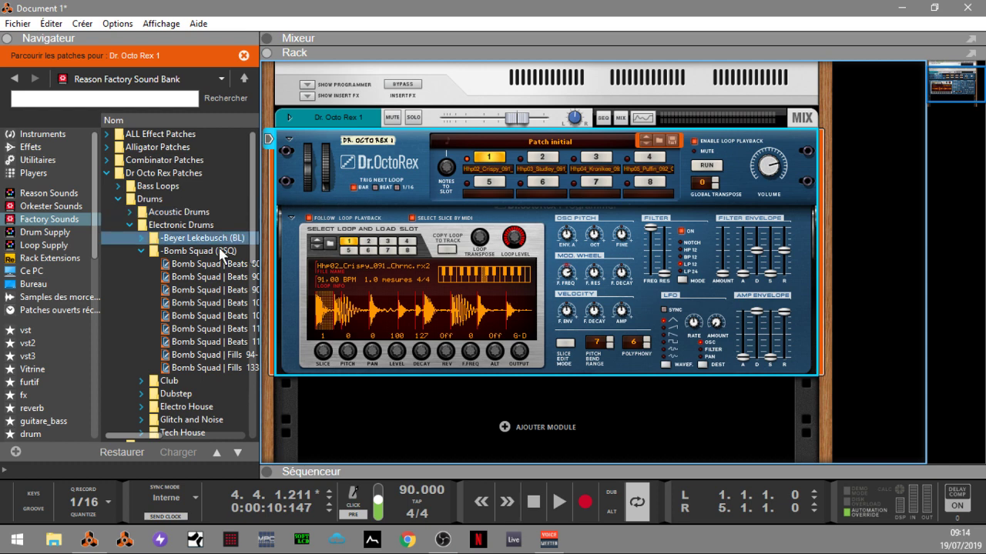
pyautogui.click(224, 279)
pyautogui.click(213, 264)
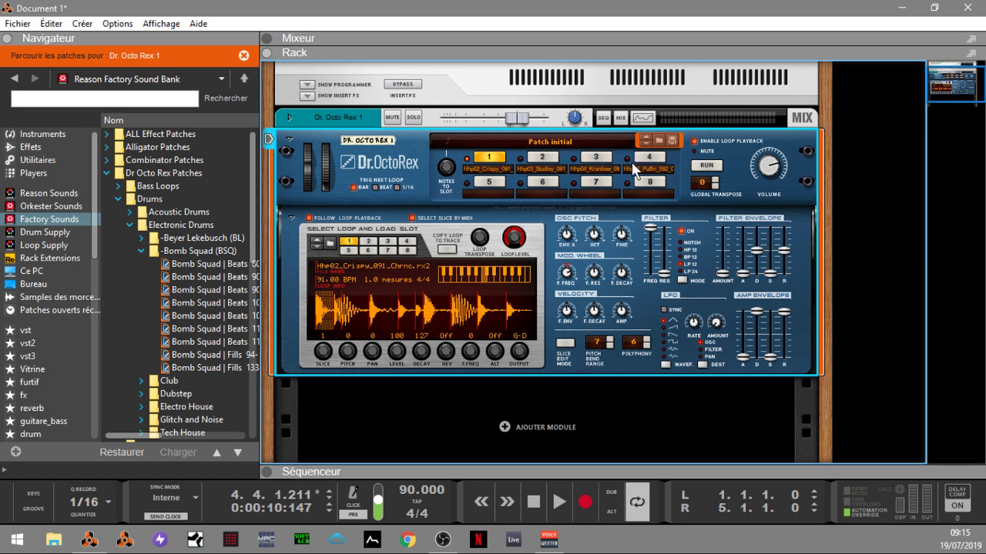
# Turn off loop playback on the Dr. OctoRex, test the sequence playback, and select loop 1.
pyautogui.click(268, 472)
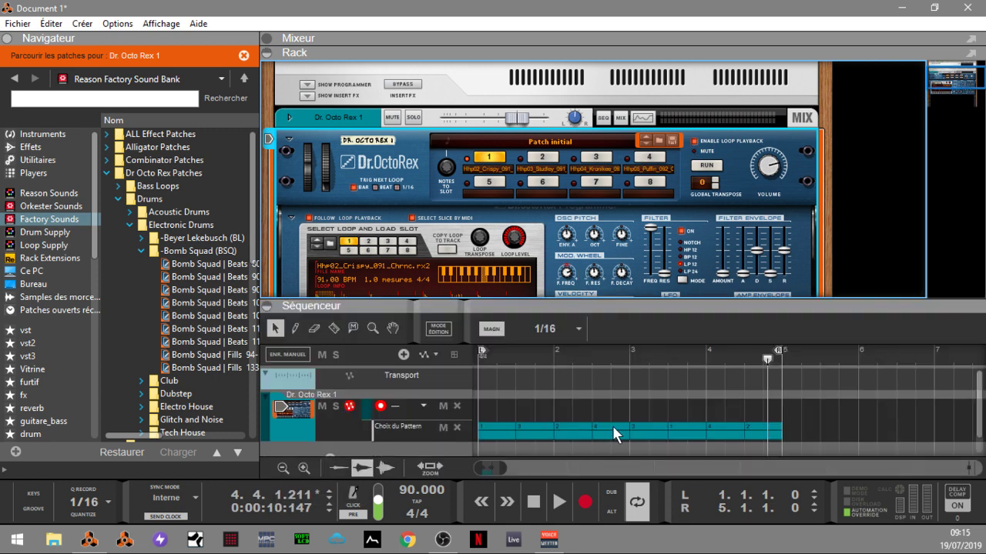
pyautogui.press('KP_0')
pyautogui.press('space')
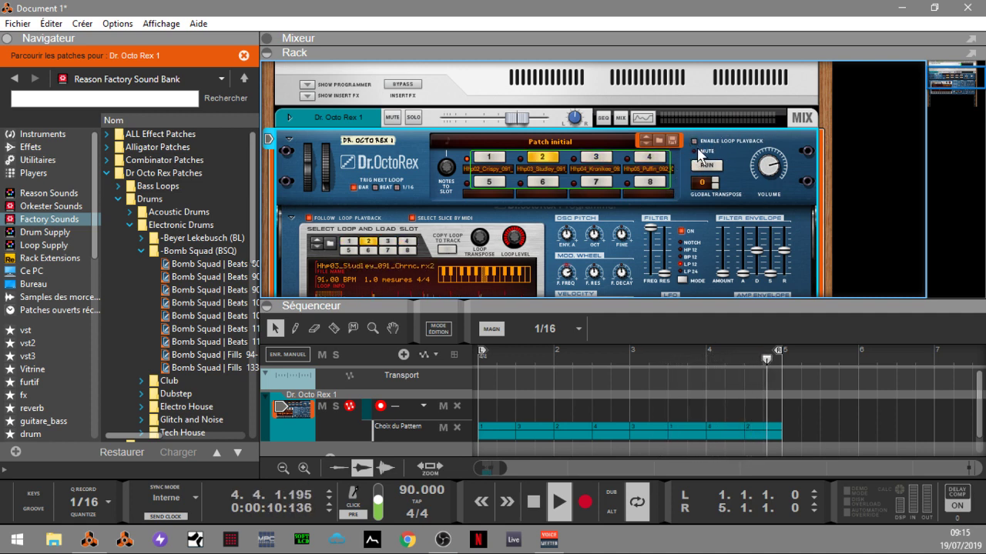
pyautogui.press('space')
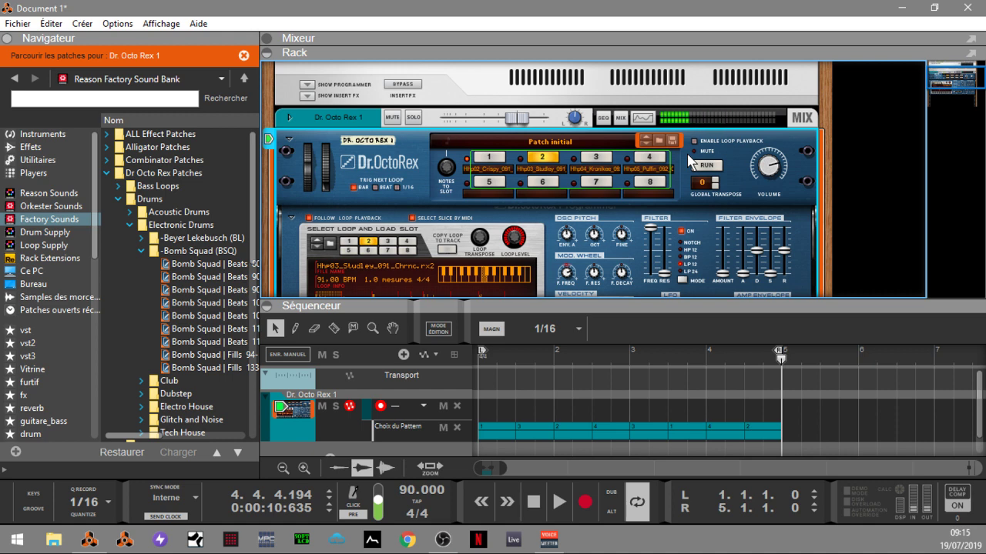
pyautogui.click(488, 157)
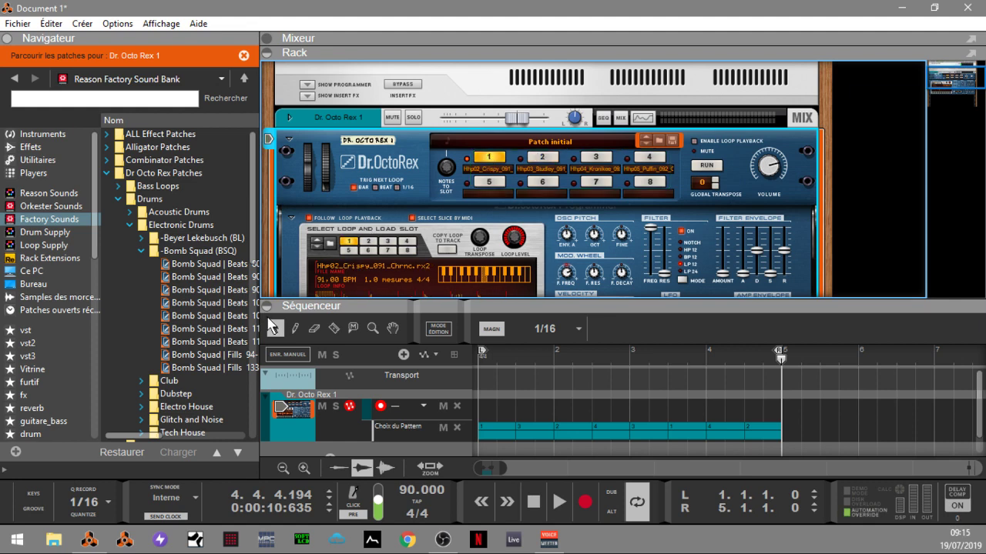
pyautogui.click(266, 306)
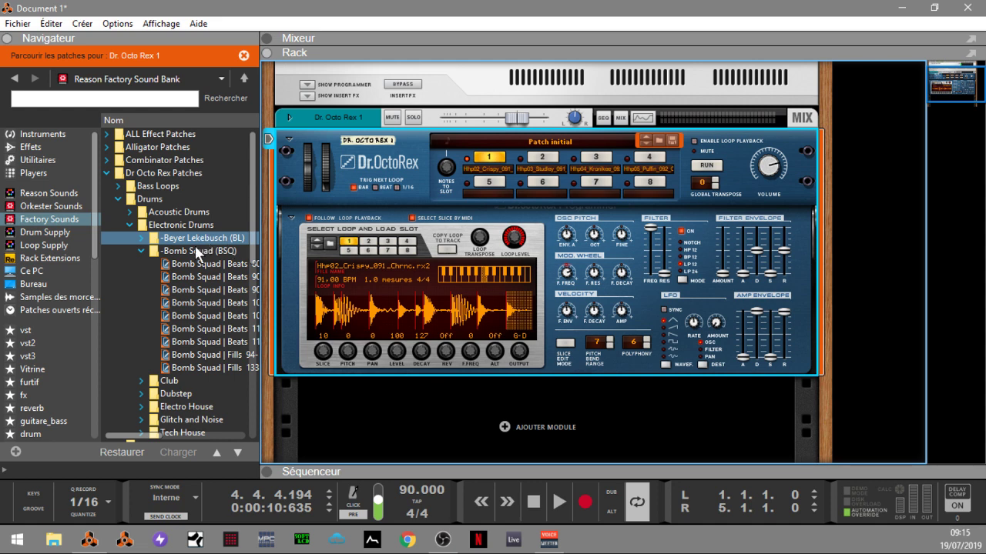
pyautogui.click(267, 470)
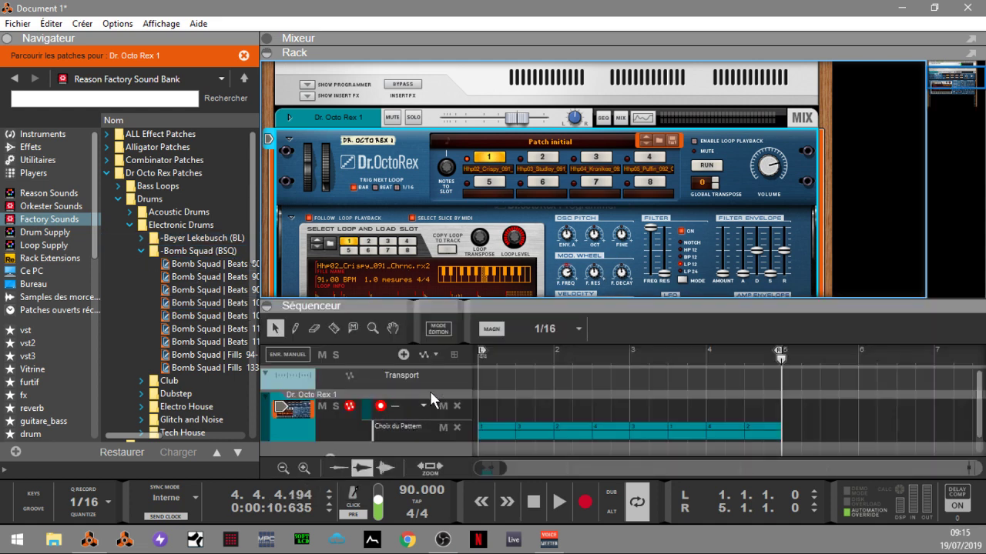
pyautogui.click(267, 308)
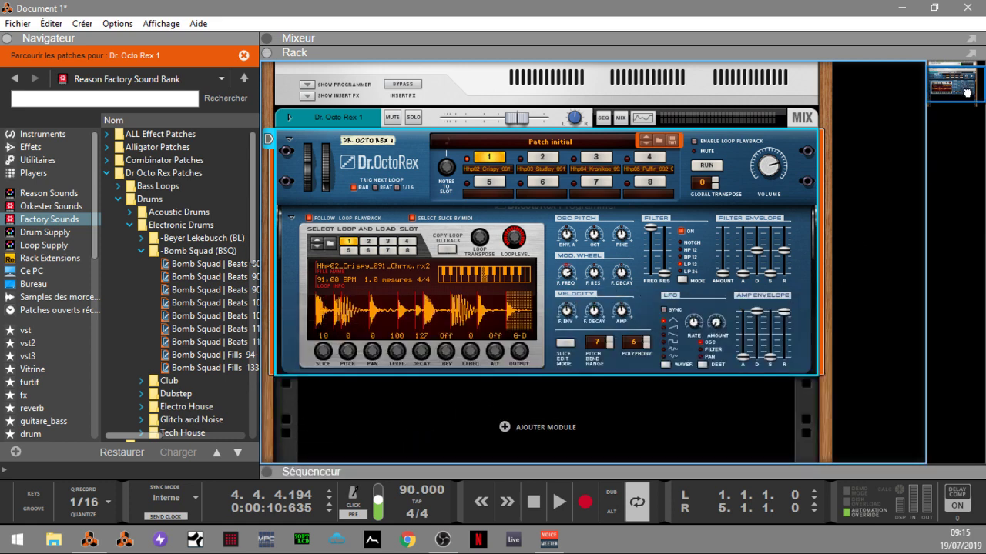
pyautogui.moveTo(967, 92); pyautogui.dragTo(962, 125)
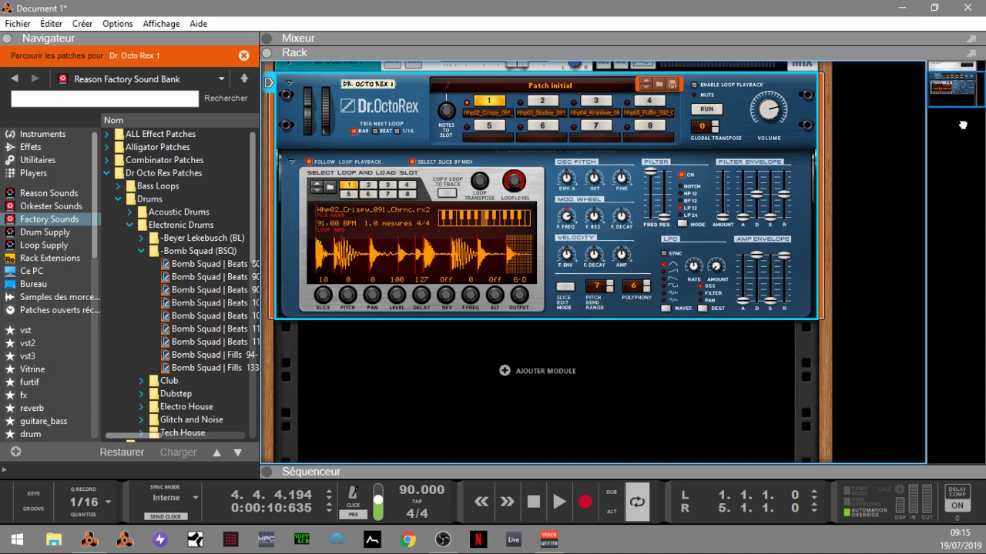
pyautogui.click(267, 471)
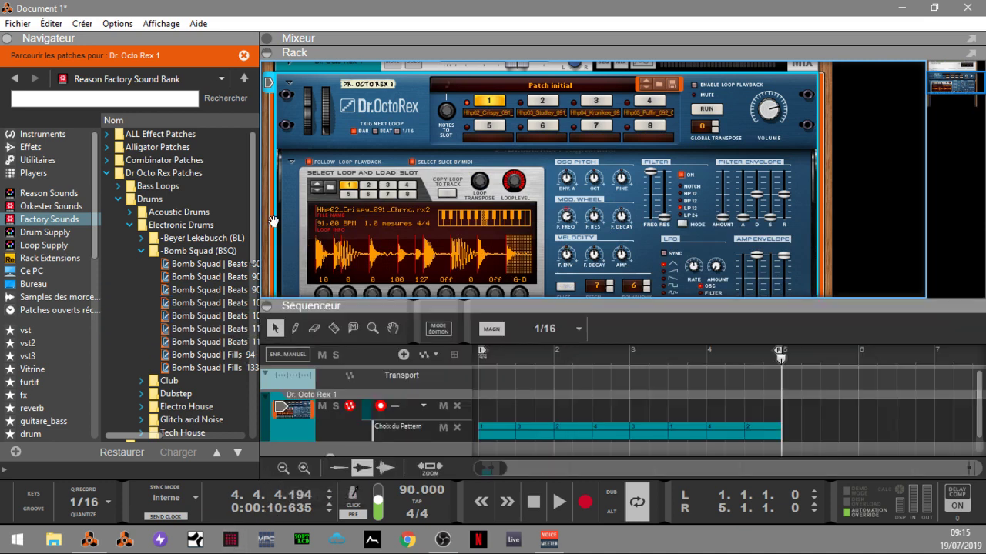
# Examine the Dr Rex loop folders in the browser and the commands available for the Dr. OctoRex module.
pyautogui.moveTo(254, 230); pyautogui.dragTo(248, 387)
pyautogui.scroll(4, 248, 387)
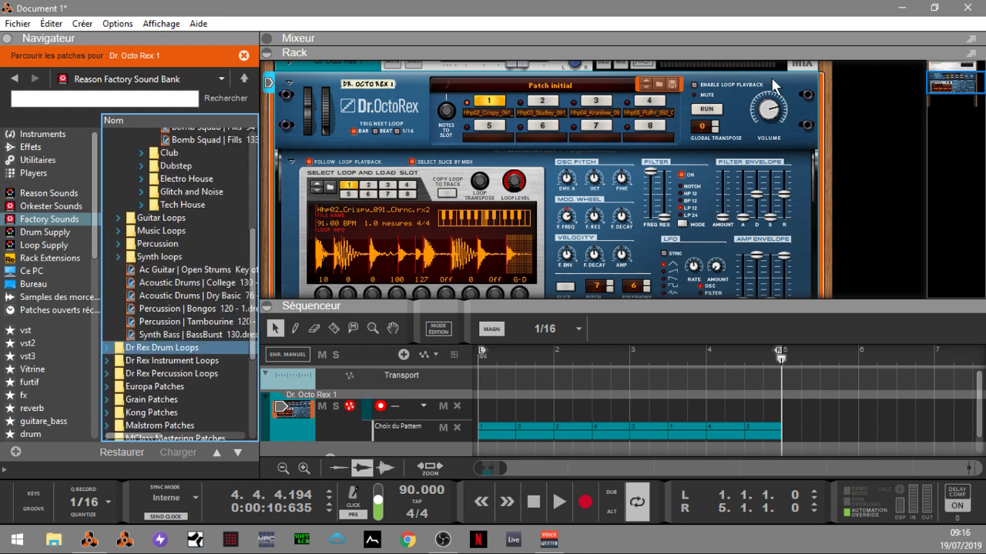
pyautogui.rightClick(723, 87)
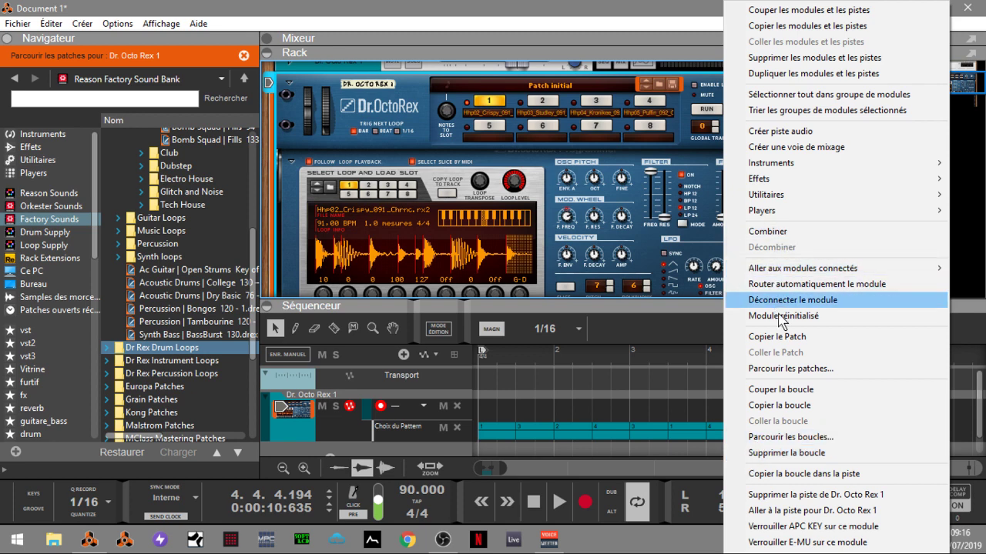
pyautogui.click(631, 370)
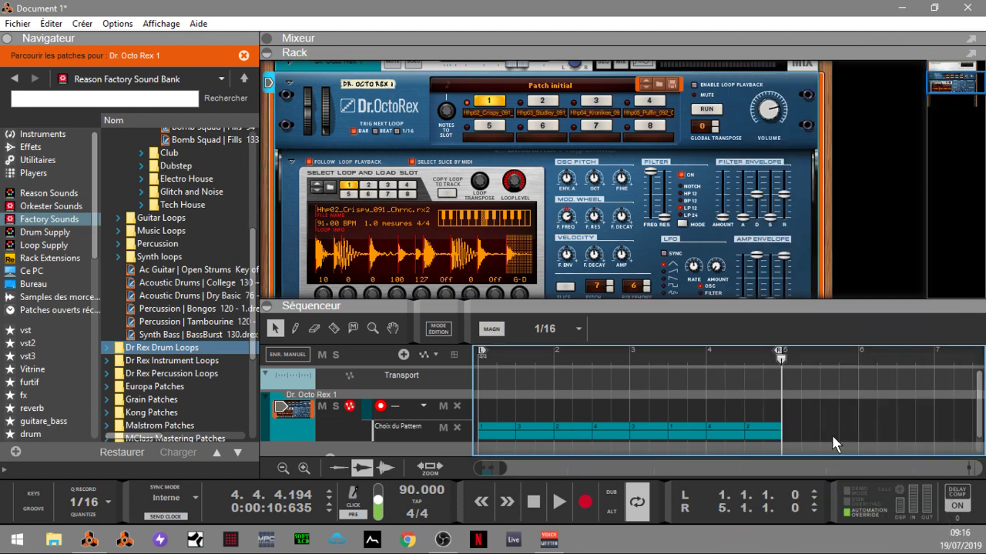
# Bounce all the clips of the Dr. OctoRex pattern lane in place to a new audio track.
pyautogui.click(518, 432)
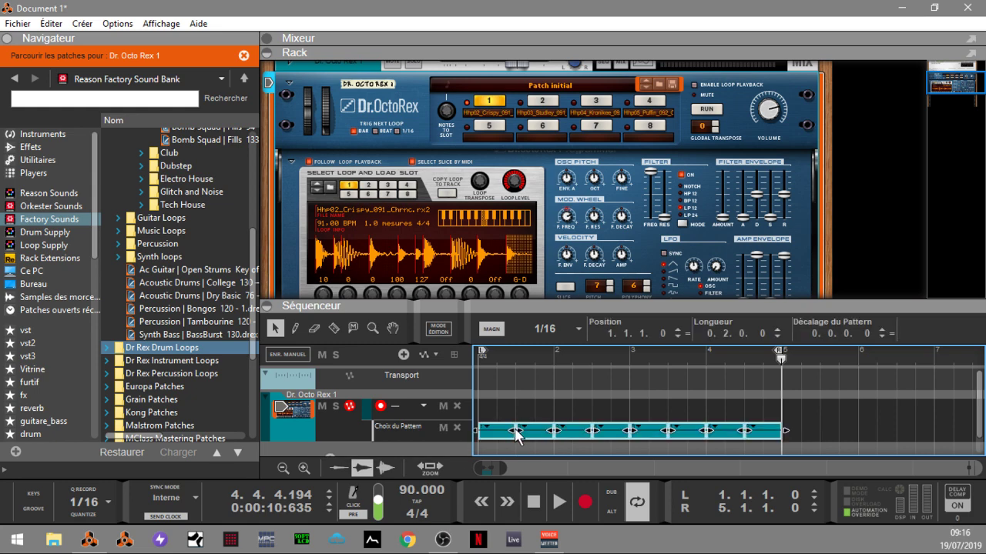
pyautogui.rightClick(516, 431)
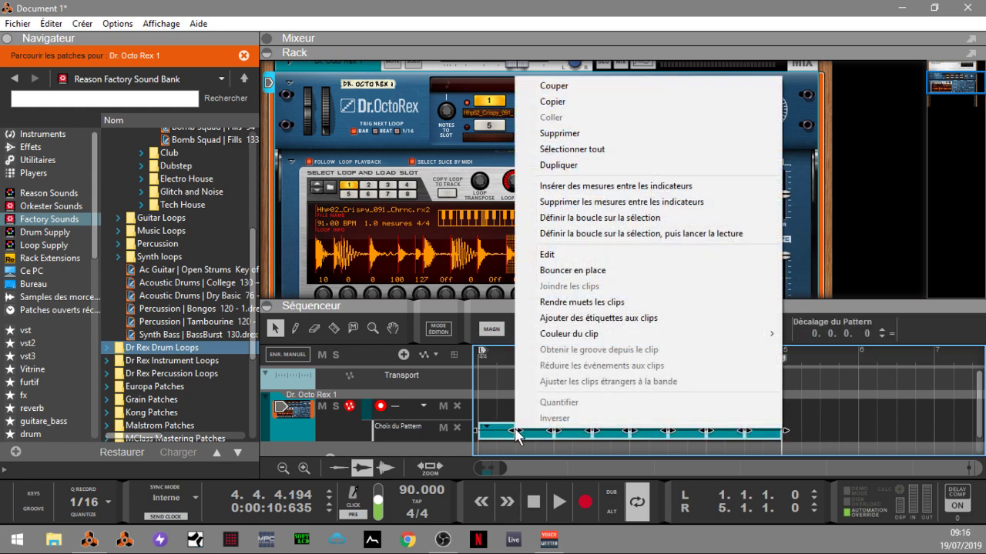
pyautogui.click(578, 274)
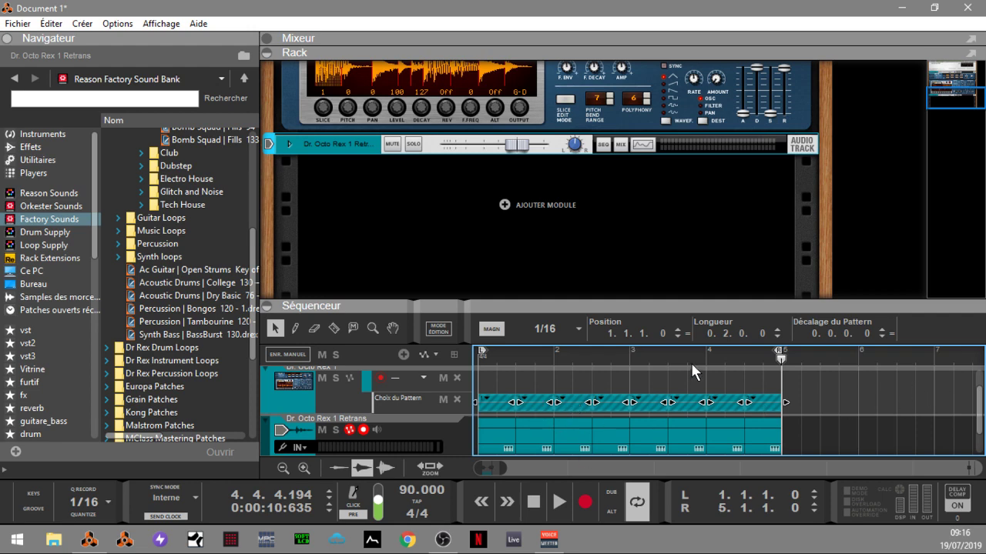
# Delete the bounced clips from the Dr. Octo Rex 1 Retrans audio track and return to the Dr. OctoRex in the rack.
pyautogui.click(723, 430)
pyautogui.click(448, 425)
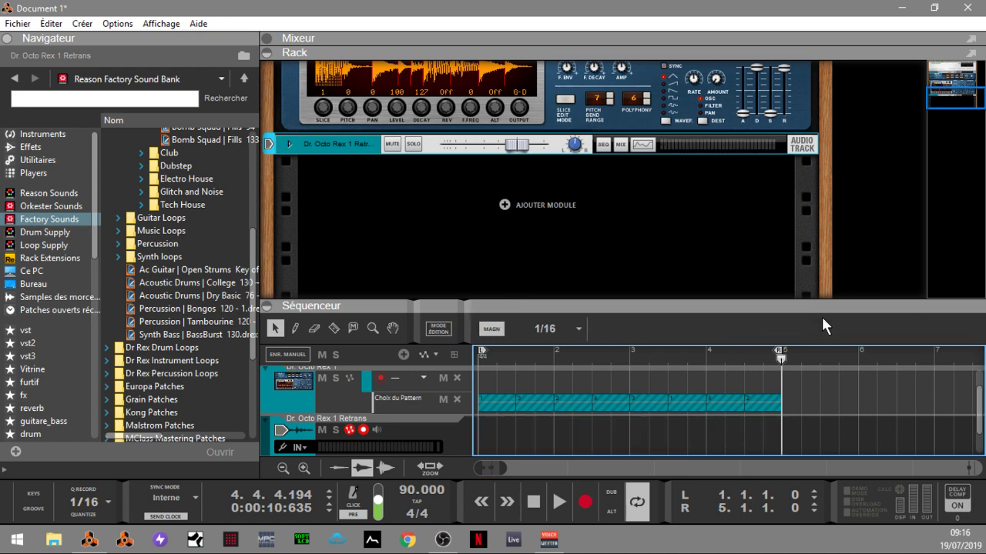
pyautogui.moveTo(957, 92); pyautogui.dragTo(953, 77)
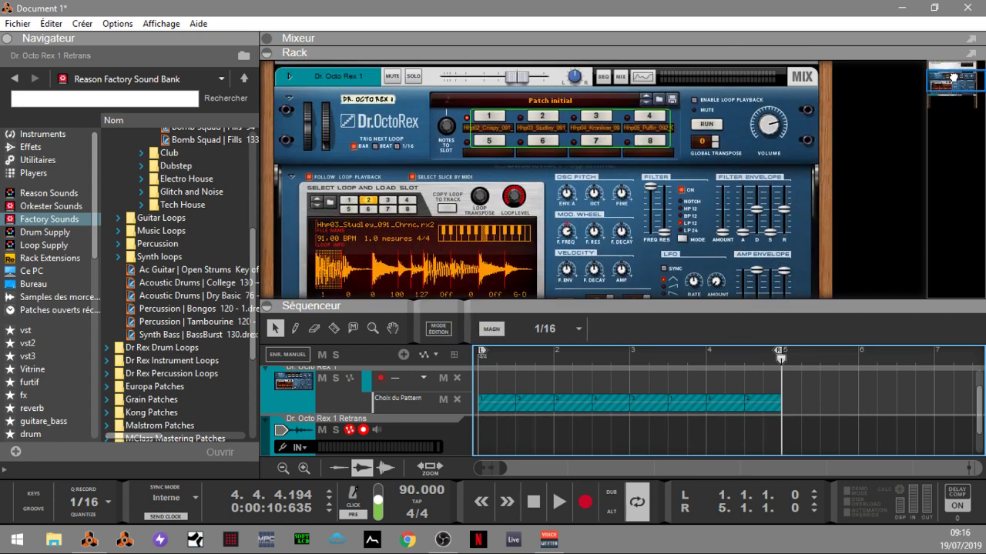
# Enable loop playback on the Dr. OctoRex and unmute all eight clips in its pattern lane.
pyautogui.click(693, 101)
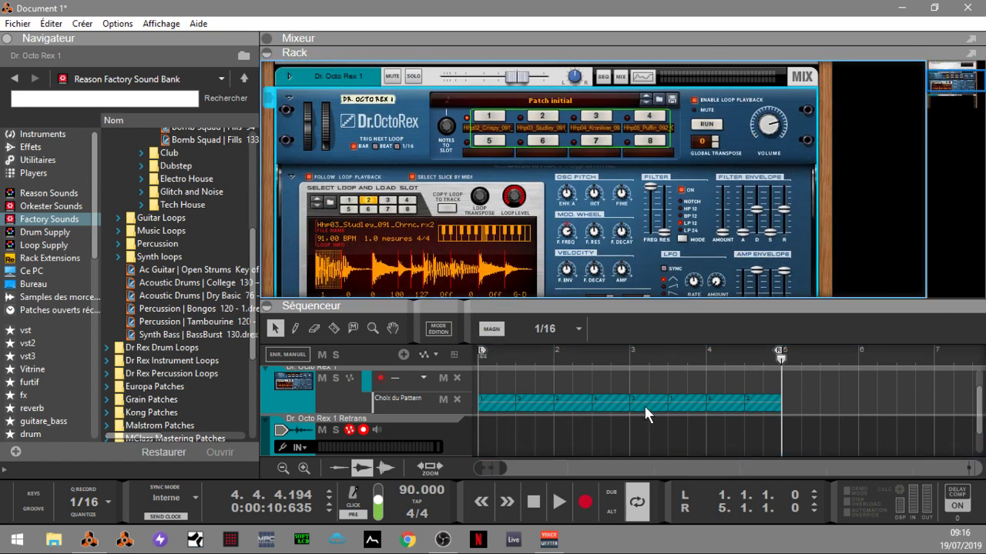
pyautogui.click(352, 328)
pyautogui.click(510, 399)
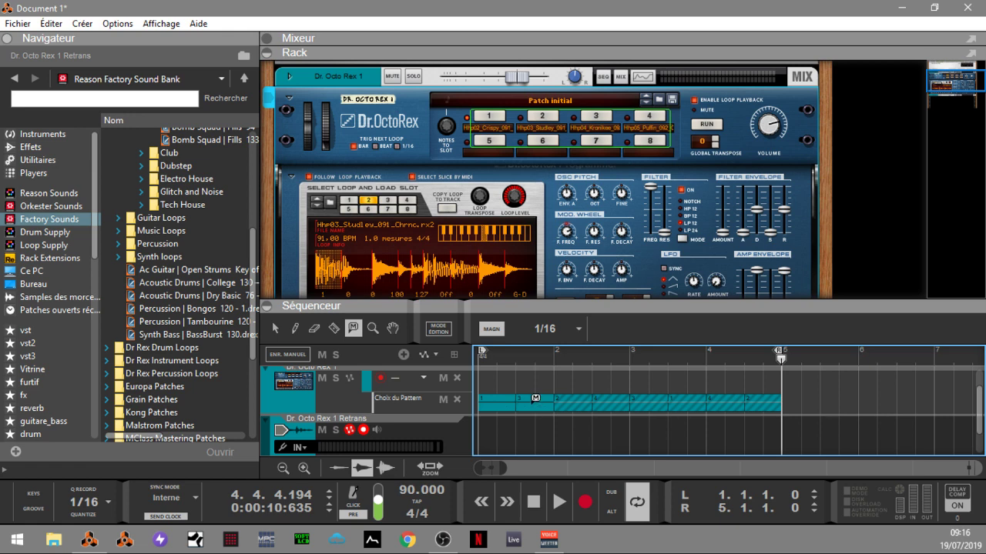
pyautogui.click(571, 399)
pyautogui.click(659, 399)
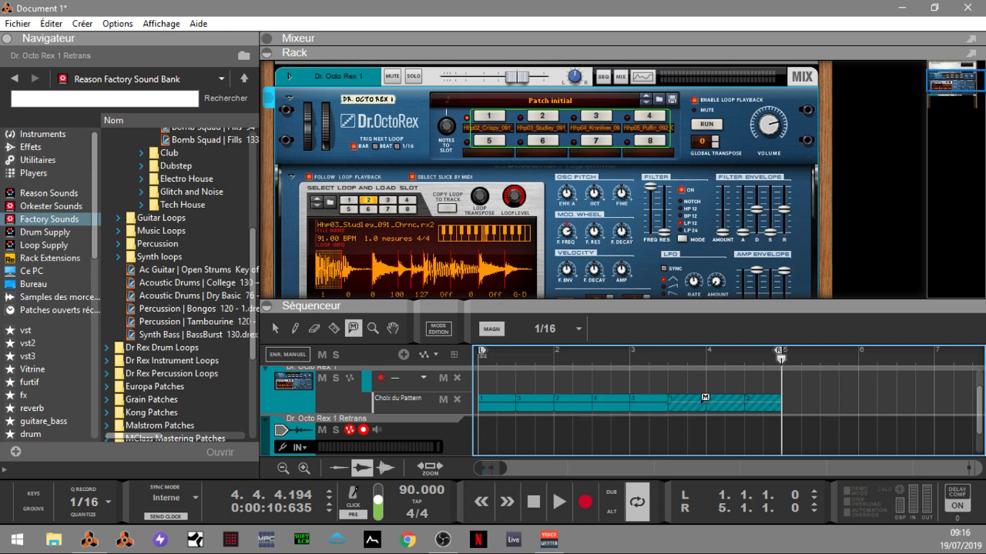
pyautogui.click(704, 399)
pyautogui.click(727, 401)
pyautogui.click(761, 399)
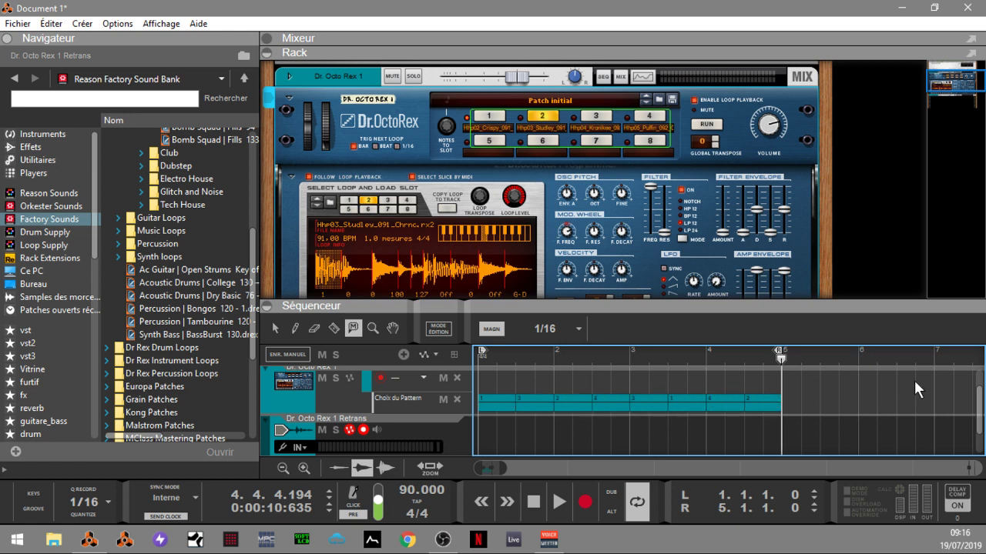
pyautogui.click(275, 329)
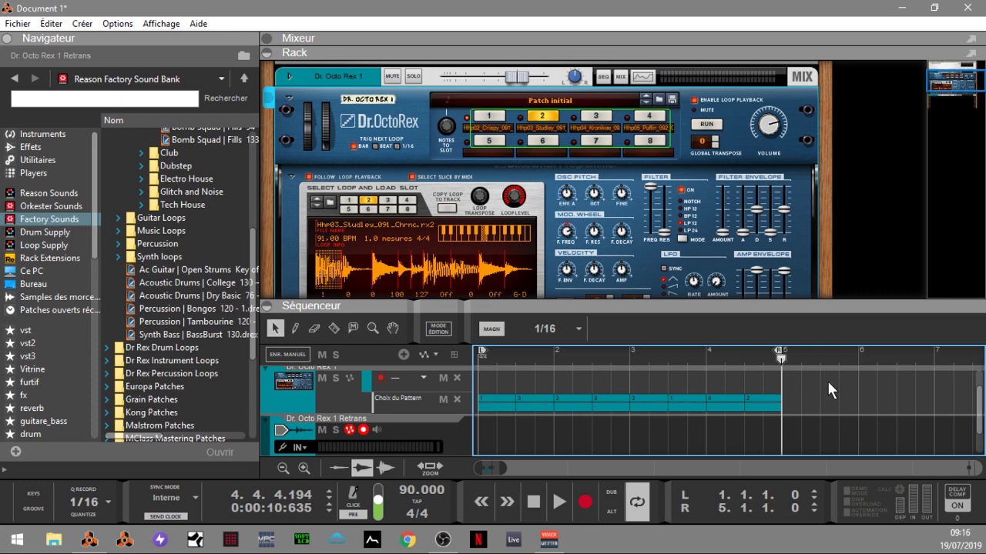
# Bounce all the clips of the Dr. OctoRex pattern lane in place to another new audio track.
pyautogui.moveTo(827, 372); pyautogui.dragTo(585, 414)
pyautogui.moveTo(492, 403); pyautogui.dragTo(491, 405)
pyautogui.rightClick(491, 404)
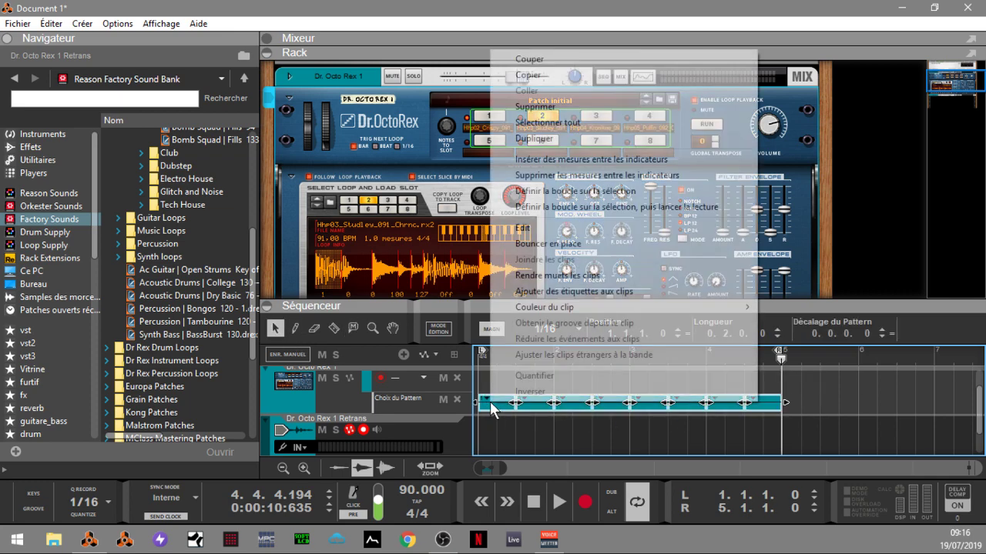
pyautogui.click(592, 247)
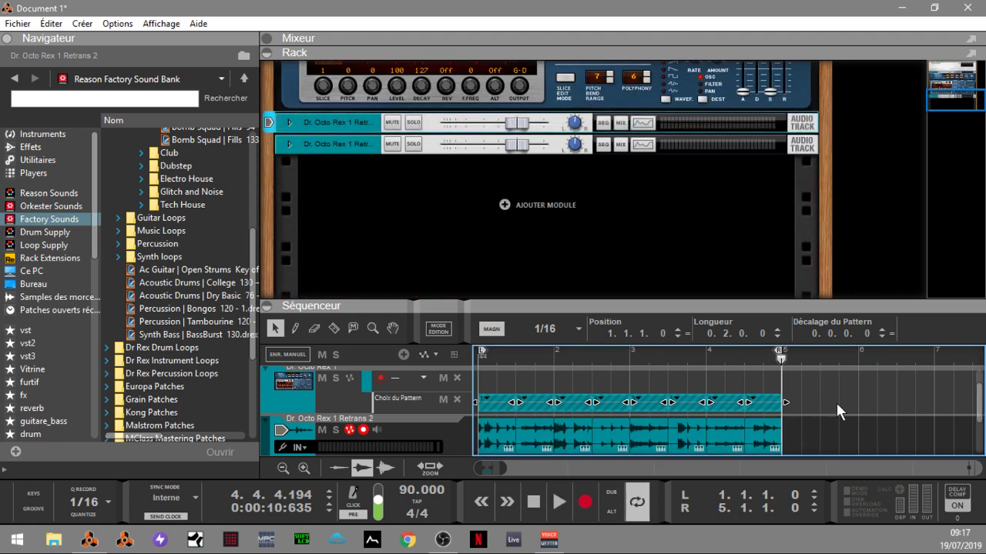
# Join all the bounced audio clips on the Dr. Octo Rex 1 Retrans 2 track into one clip.
pyautogui.click(803, 435)
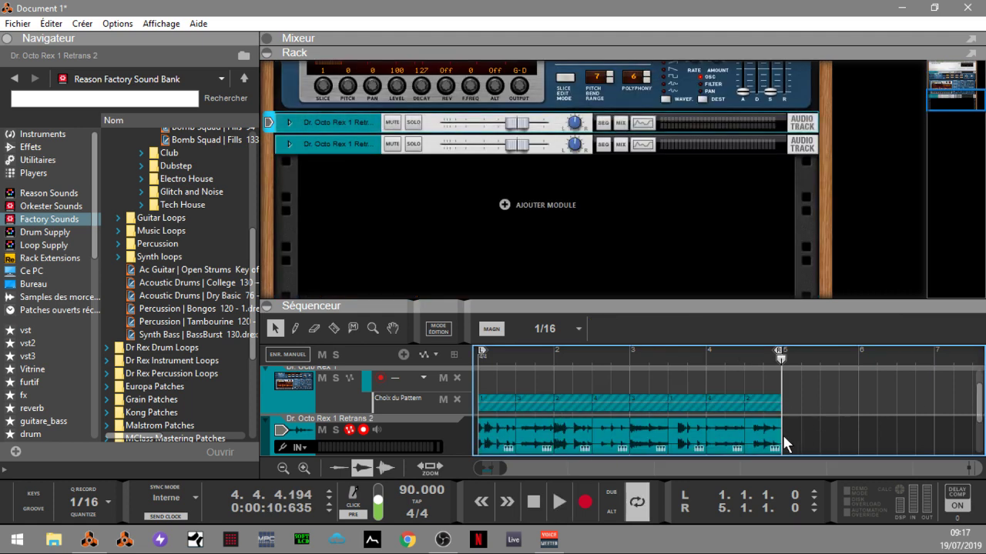
pyautogui.click(545, 436)
pyautogui.rightClick(509, 436)
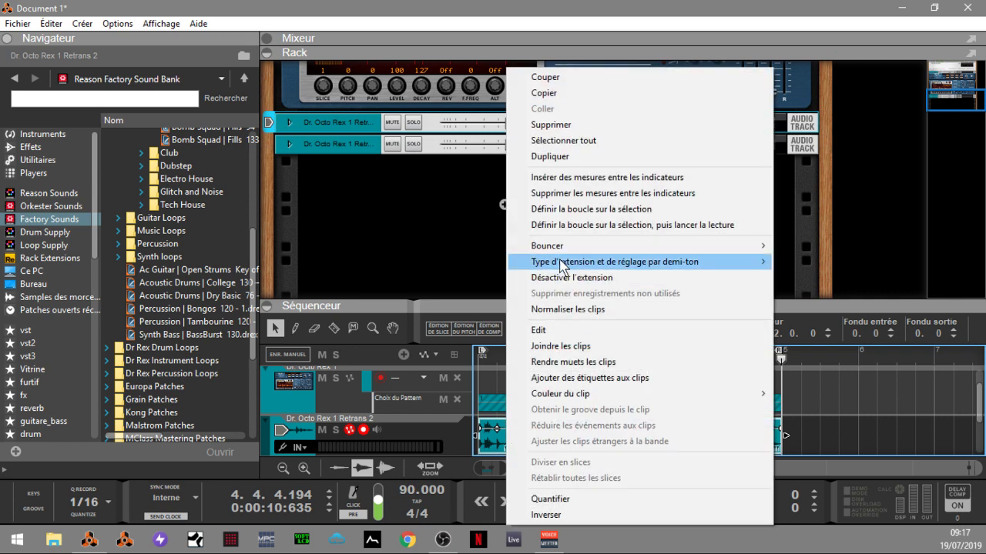
pyautogui.click(564, 347)
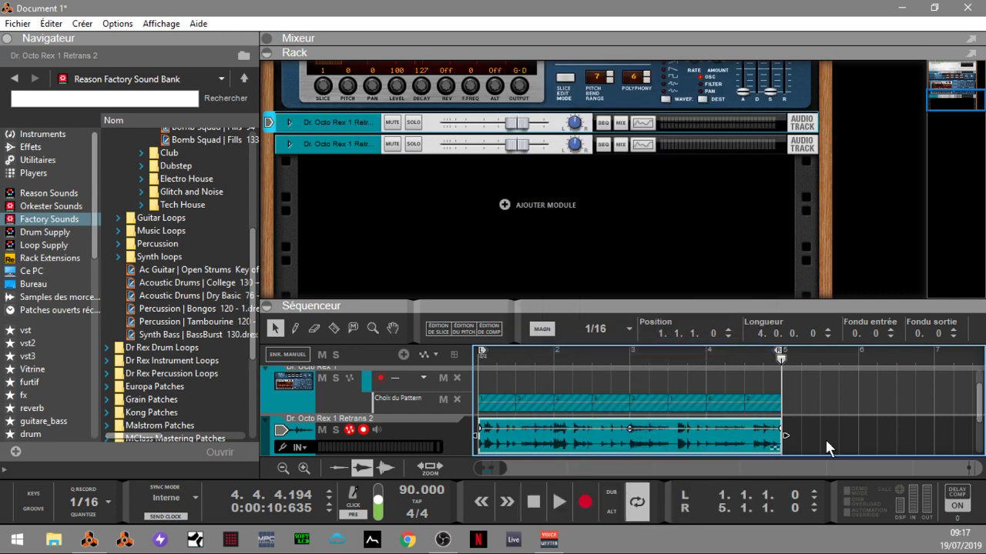
# Open the joined clip for editing, fold the rack to enlarge the sequencer, and switch the clip to slice editing.
pyautogui.doubleClick(582, 440)
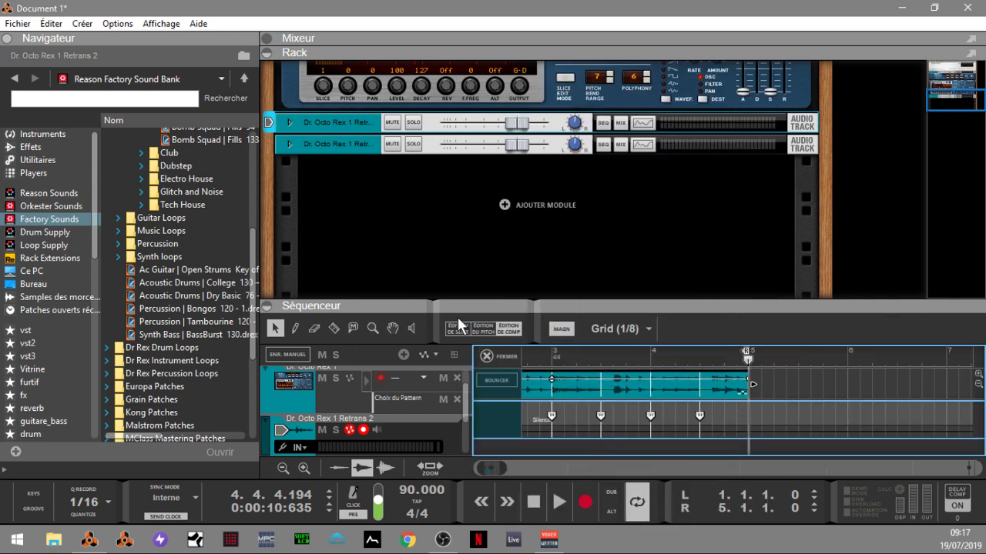
pyautogui.click(268, 53)
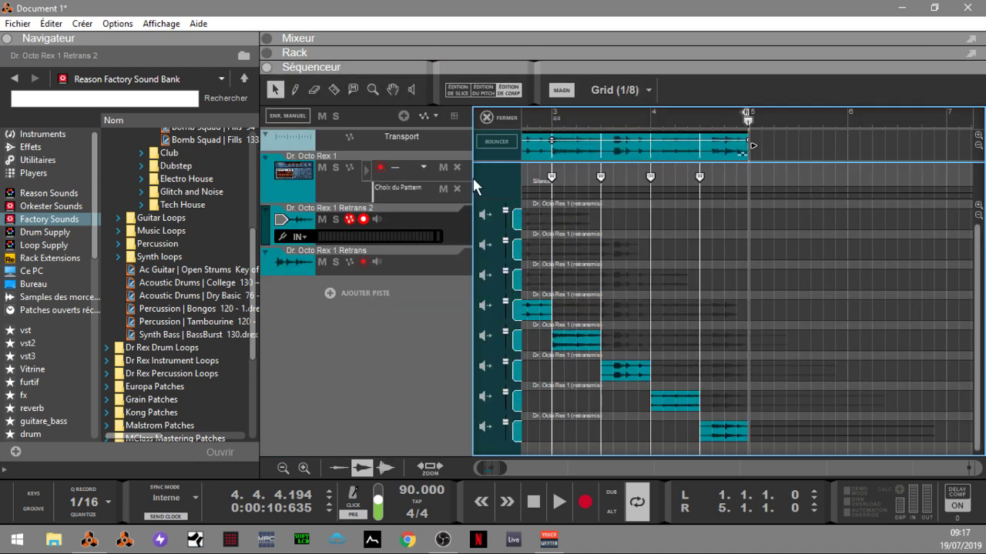
pyautogui.click(458, 90)
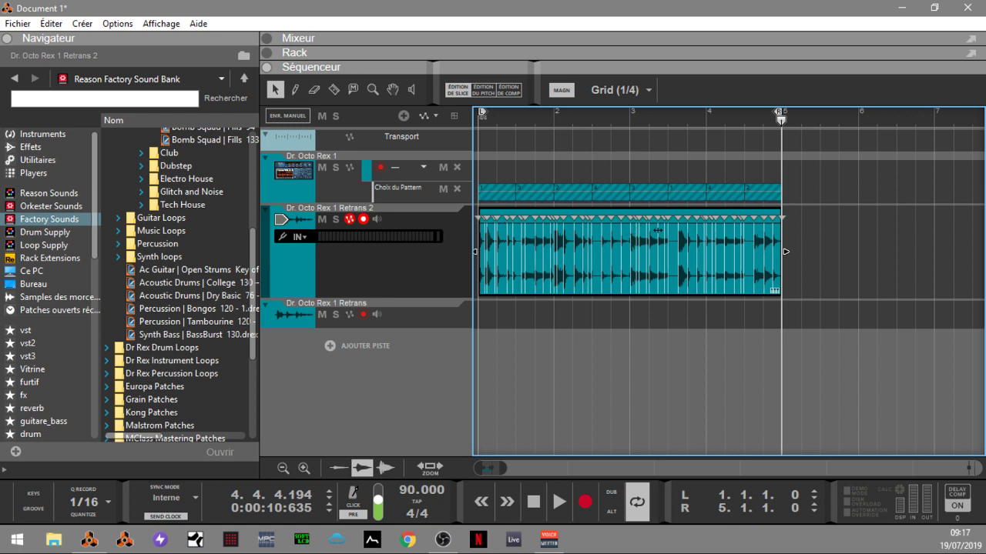
# Bounce the sliced clip on the Dr. Octo Rex 1 Retrans 2 track to a REX loop.
pyautogui.rightClick(588, 219)
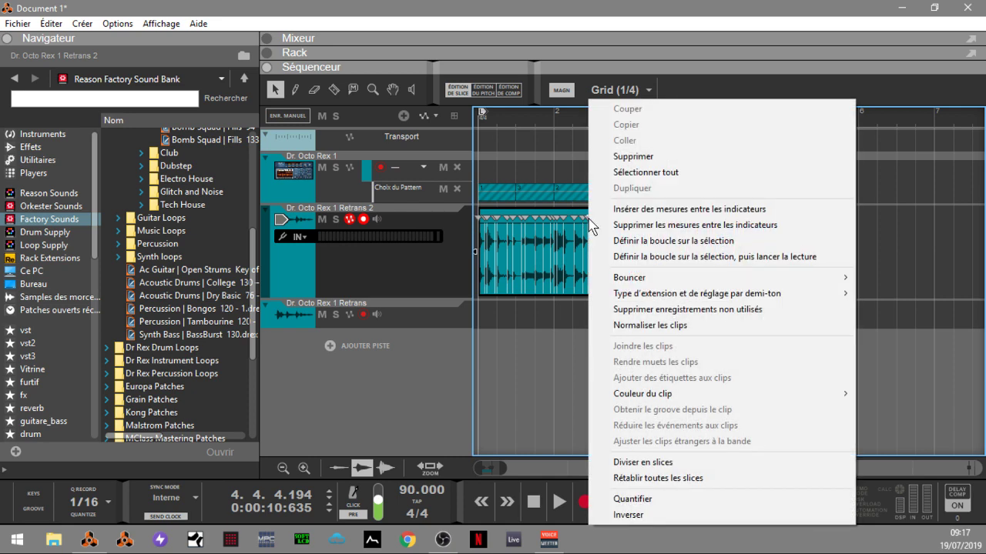
pyautogui.moveTo(636, 280)
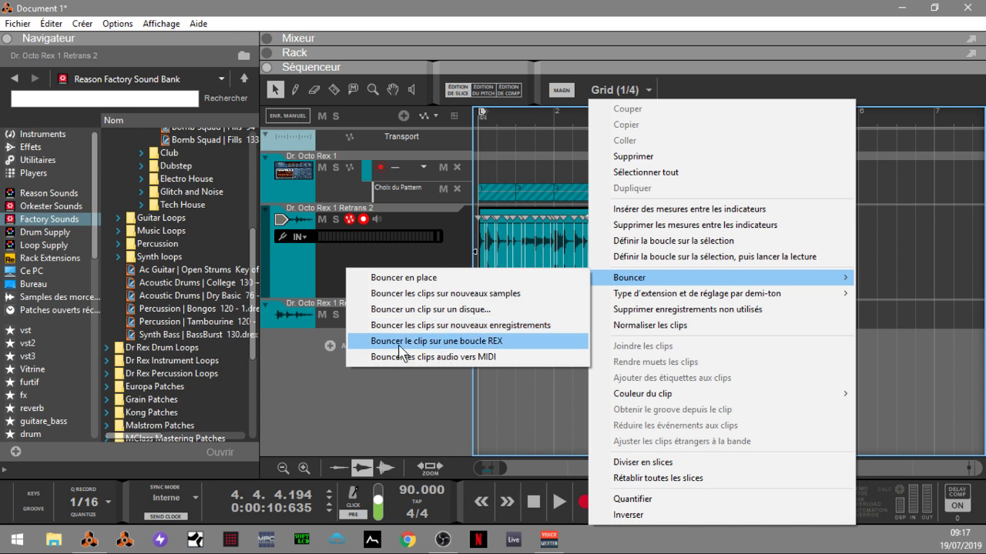
pyautogui.click(480, 341)
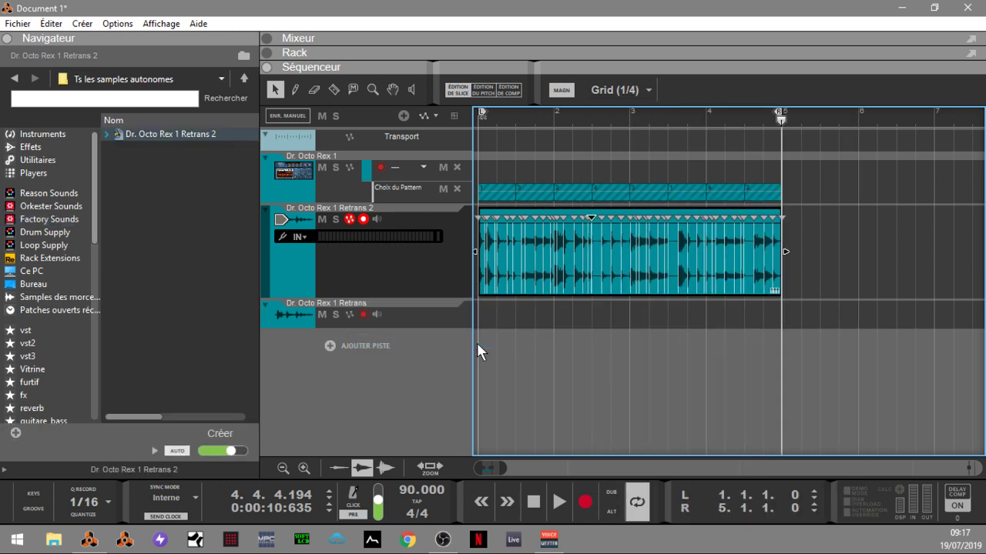
# Unfold the rack, create a new Dr. OctoRex from the bounced REX loop, and open its programmer.
pyautogui.click(267, 52)
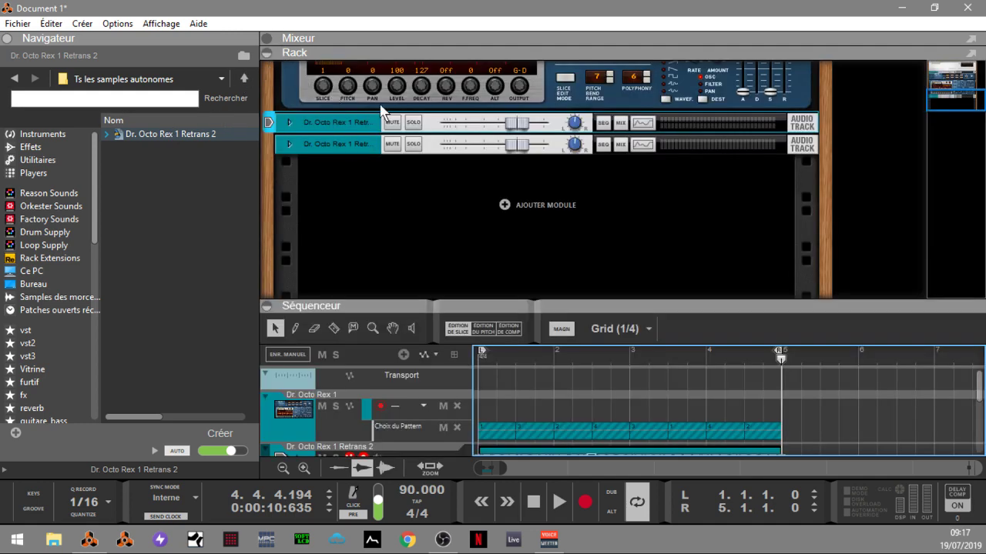
pyautogui.moveTo(169, 134); pyautogui.dragTo(400, 221)
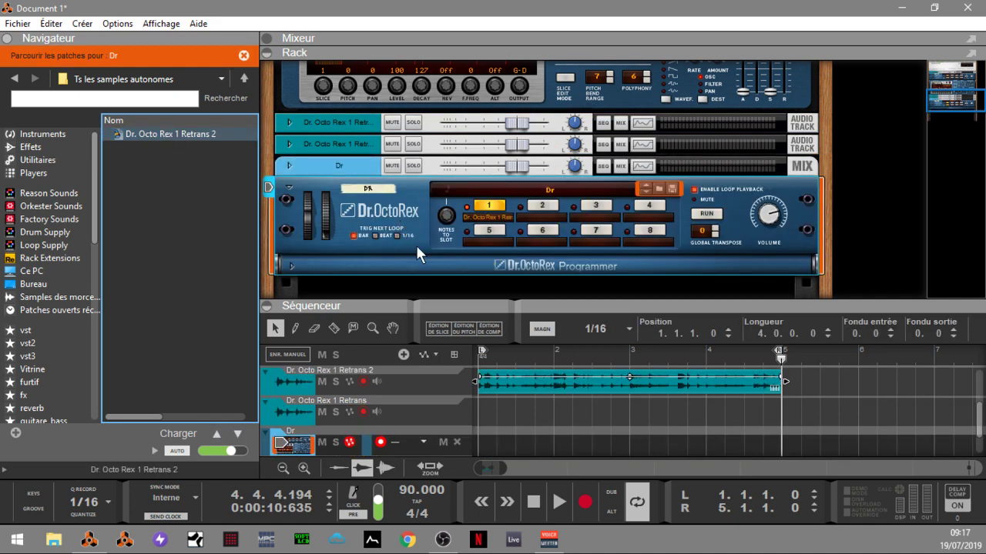
pyautogui.click(291, 265)
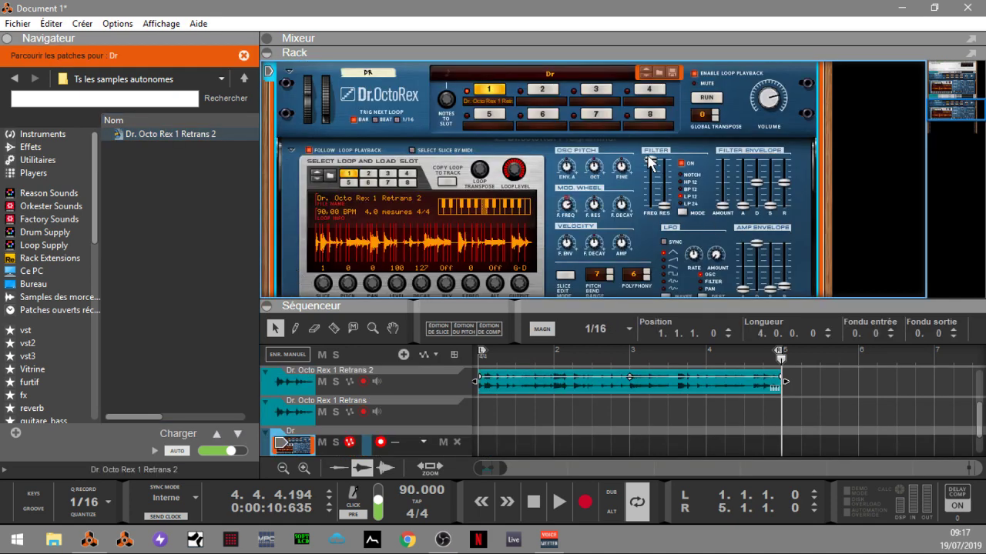
# Play the bounced REX loop on the new Dr. OctoRex, stop it, and view the whole programmer.
pyautogui.click(710, 100)
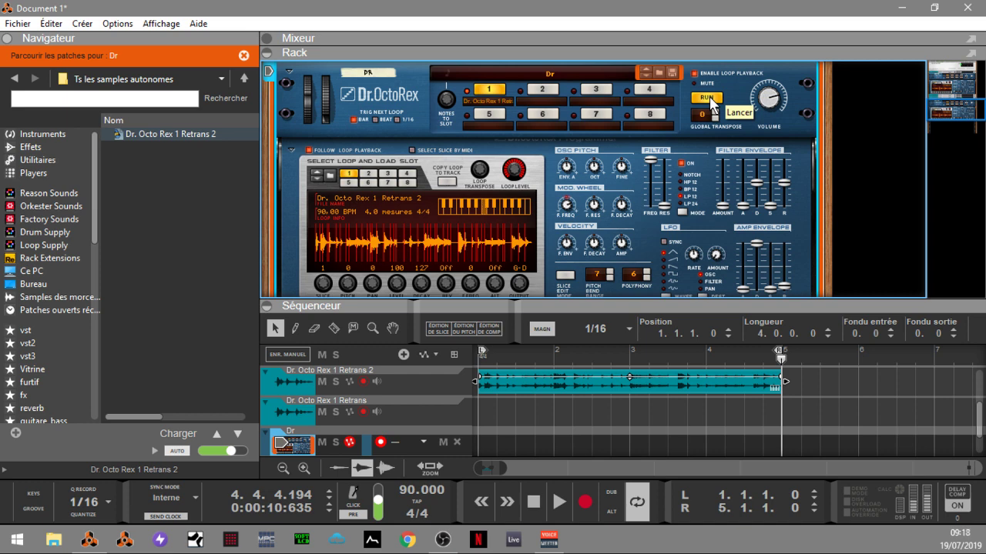
pyautogui.press('space')
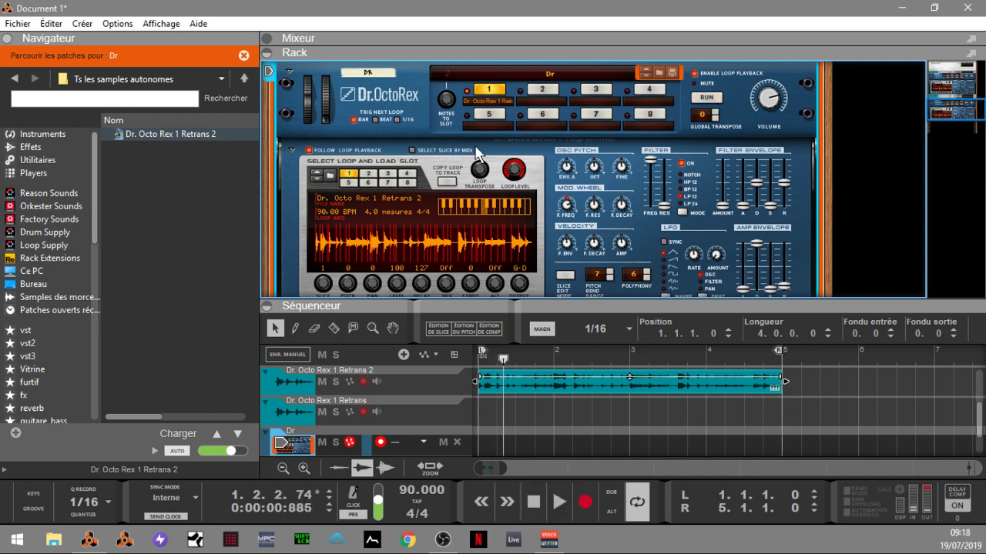
pyautogui.moveTo(950, 108)
pyautogui.mouseDown()
pyautogui.moveTo(947, 84)
pyautogui.moveTo(949, 112)
pyautogui.mouseUp()
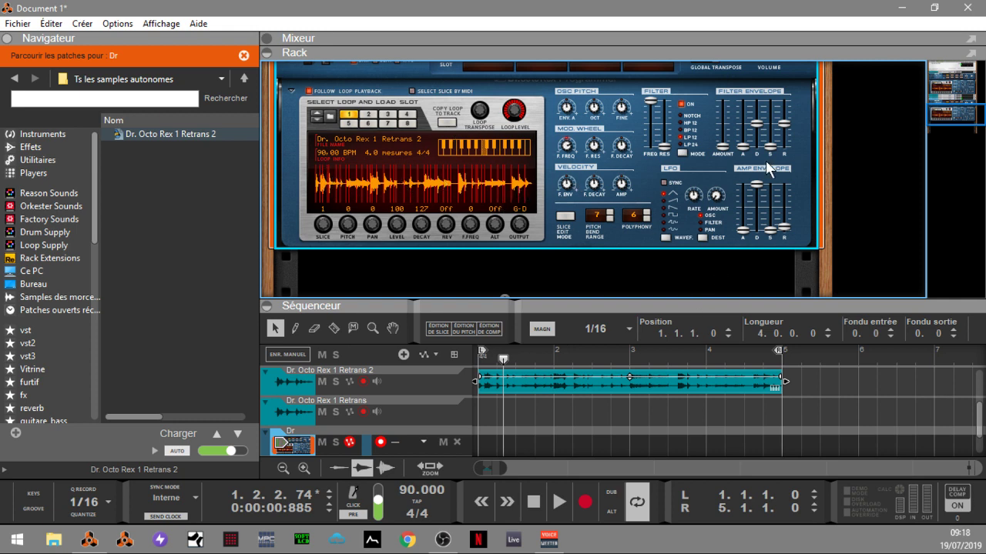
# Delete the new Dr. OctoRex and both bounced audio tracks, keeping only the original Dr. Octo Rex 1 track.
pyautogui.scroll(4, 947, 117)
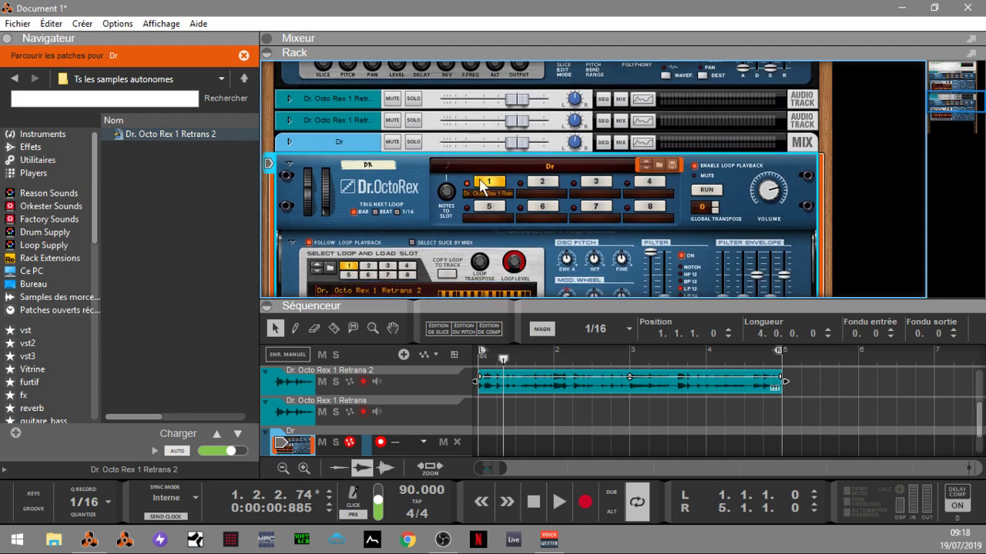
pyautogui.press('Delete')
pyautogui.press('Return')
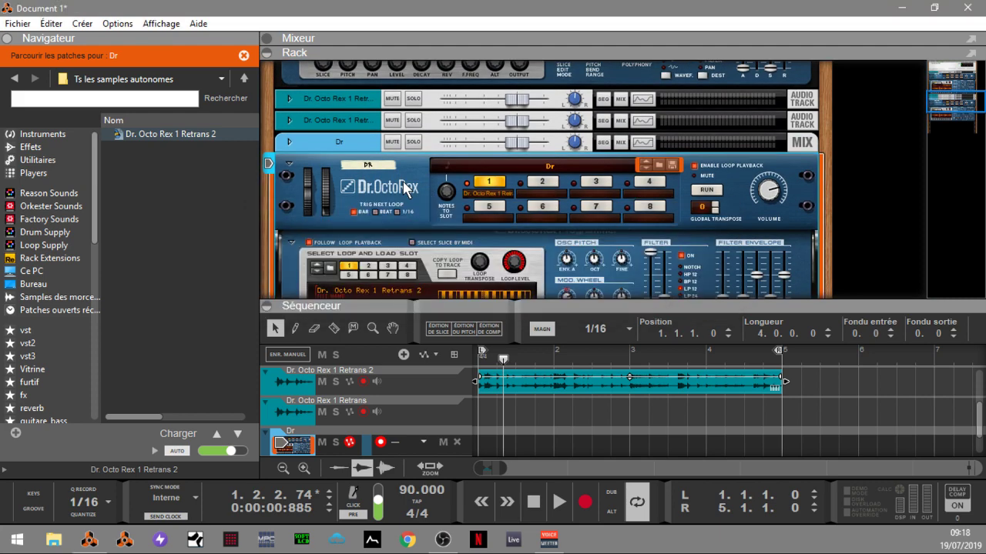
pyautogui.click(397, 406)
pyautogui.press('Delete')
pyautogui.press('Return')
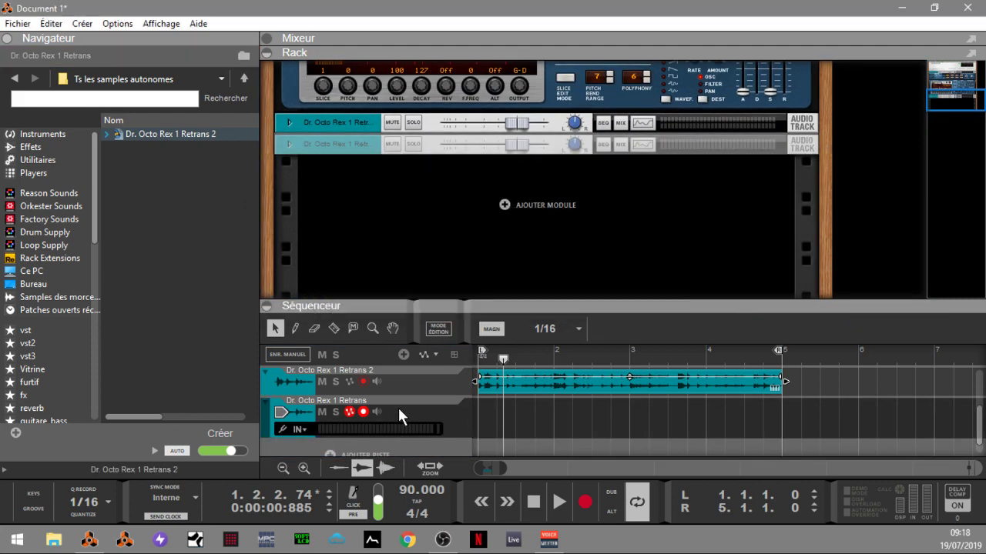
pyautogui.click(430, 431)
pyautogui.press('Delete')
pyautogui.press('Return')
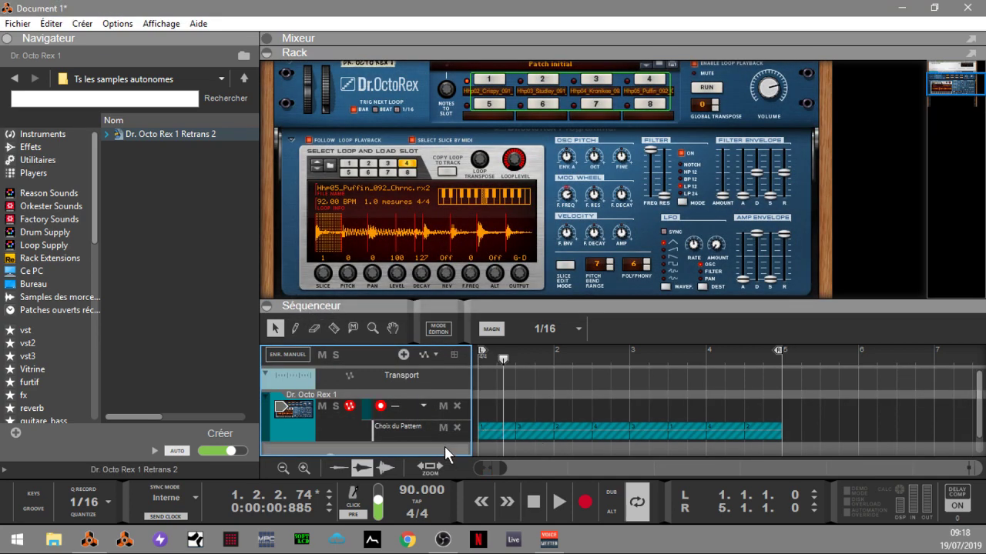
# Unmute all eight clips in the pattern lane of the Dr. Octo Rex 1 track with the Mute tool.
pyautogui.click(357, 329)
pyautogui.click(507, 427)
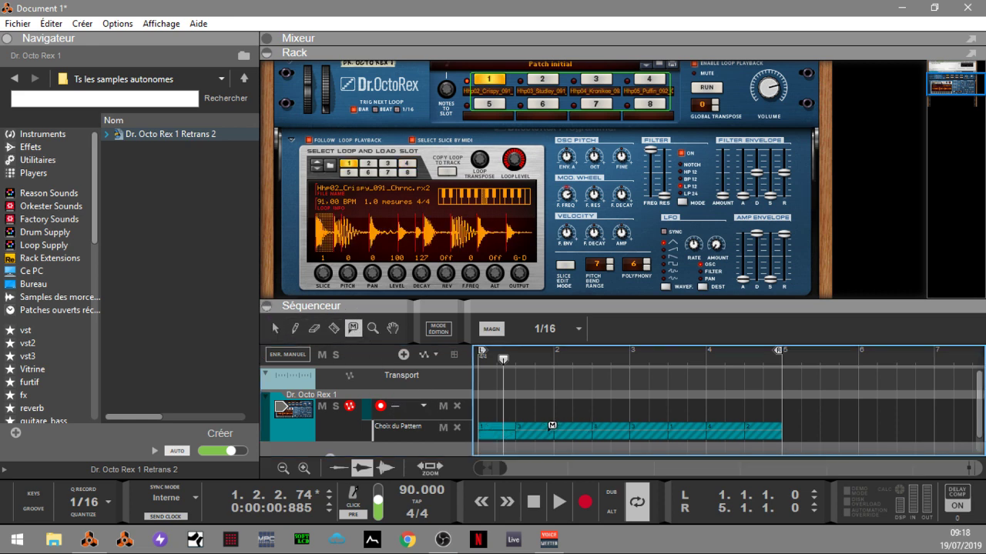
pyautogui.click(550, 428)
pyautogui.click(566, 427)
pyautogui.click(625, 428)
pyautogui.click(647, 428)
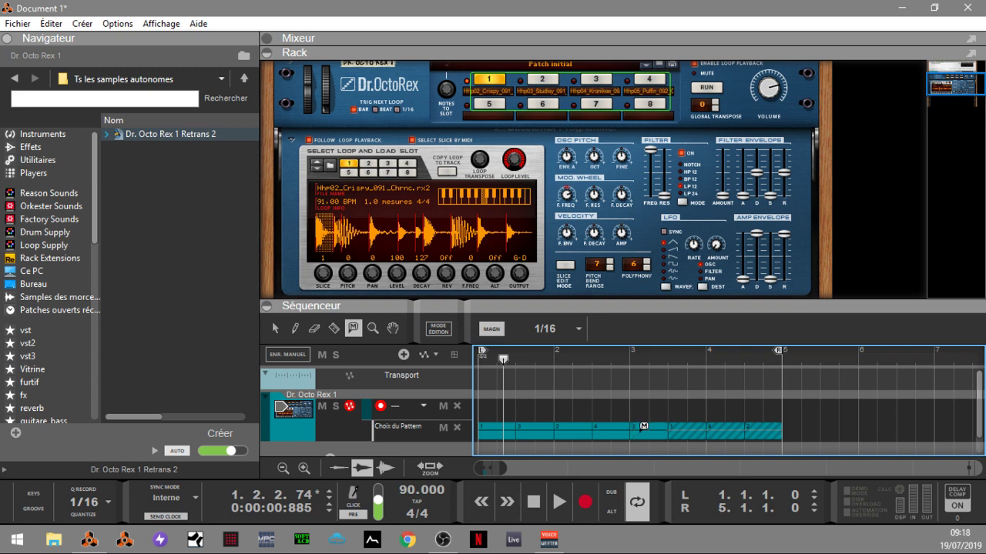
pyautogui.click(694, 429)
pyautogui.click(735, 428)
pyautogui.click(762, 427)
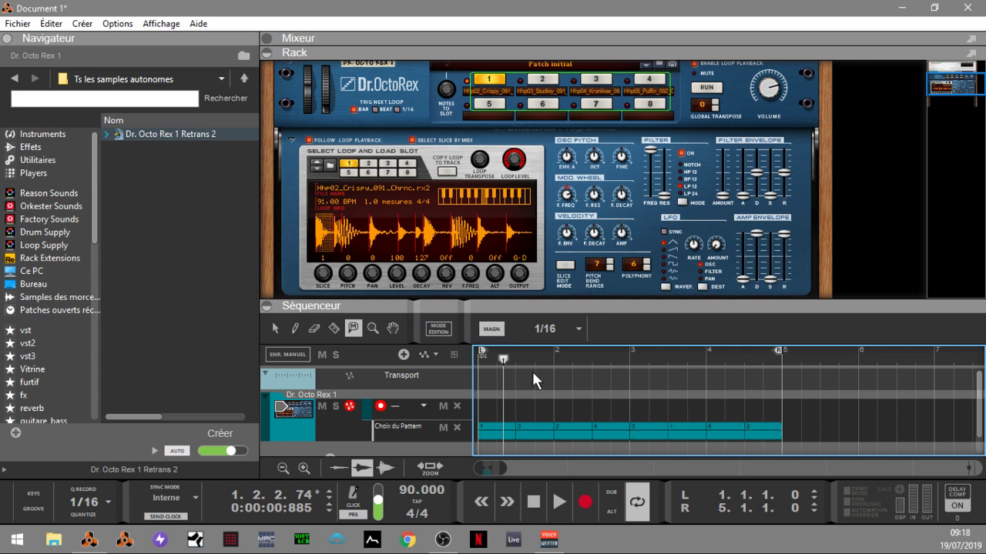
pyautogui.click(277, 330)
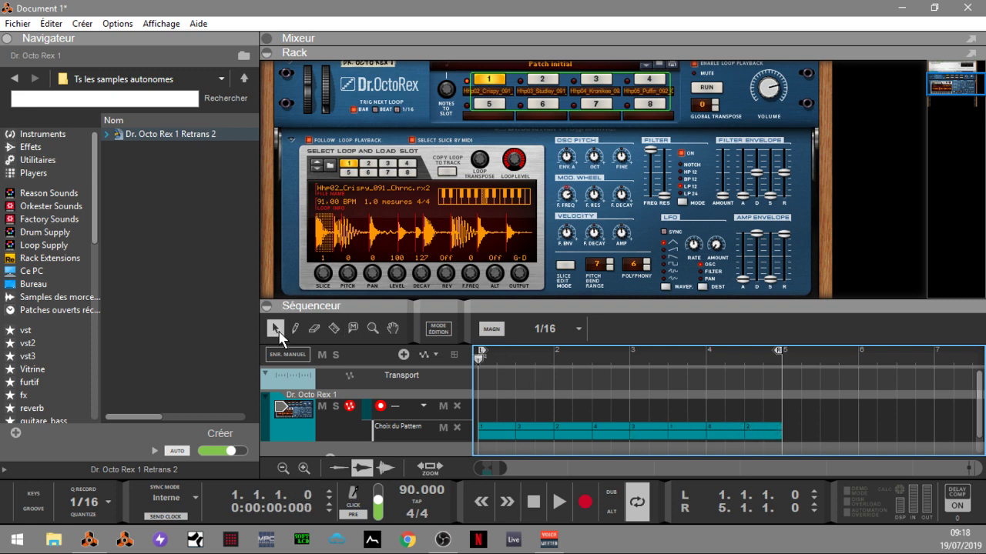
# Play the pattern sequence and examine the Dr. OctoRex loop slots and programmer in the rack.
pyautogui.press('space')
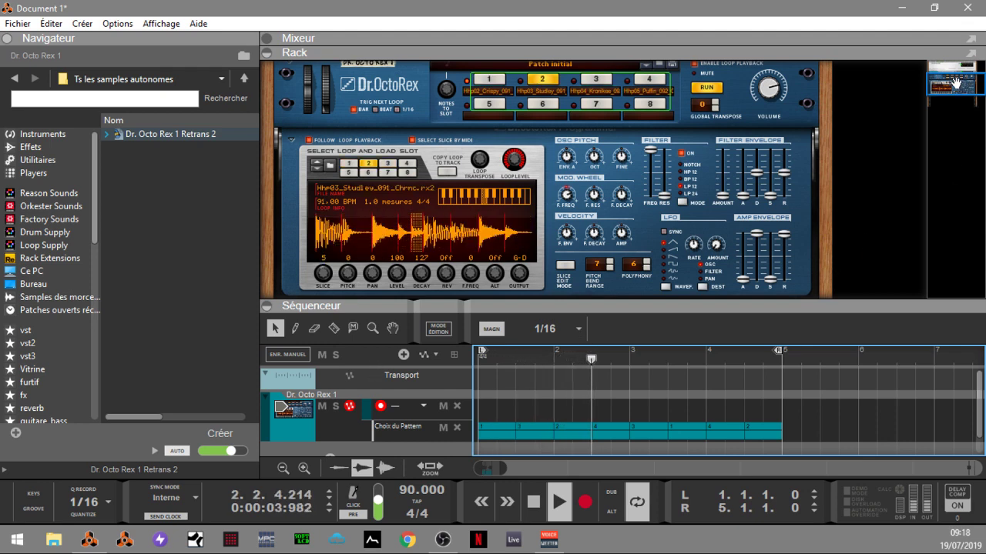
pyautogui.moveTo(955, 83); pyautogui.dragTo(956, 78)
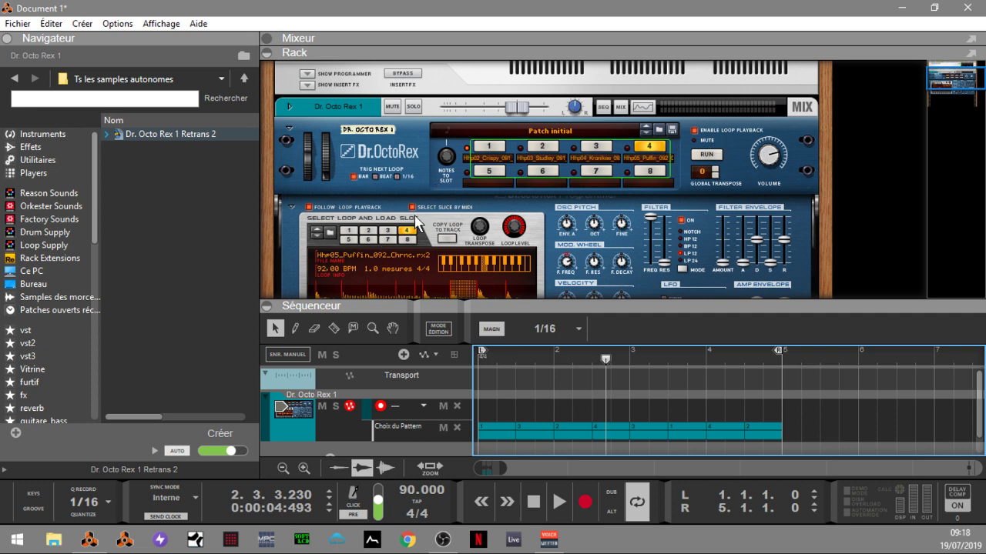
pyautogui.click(937, 86)
pyautogui.moveTo(937, 86); pyautogui.dragTo(936, 90)
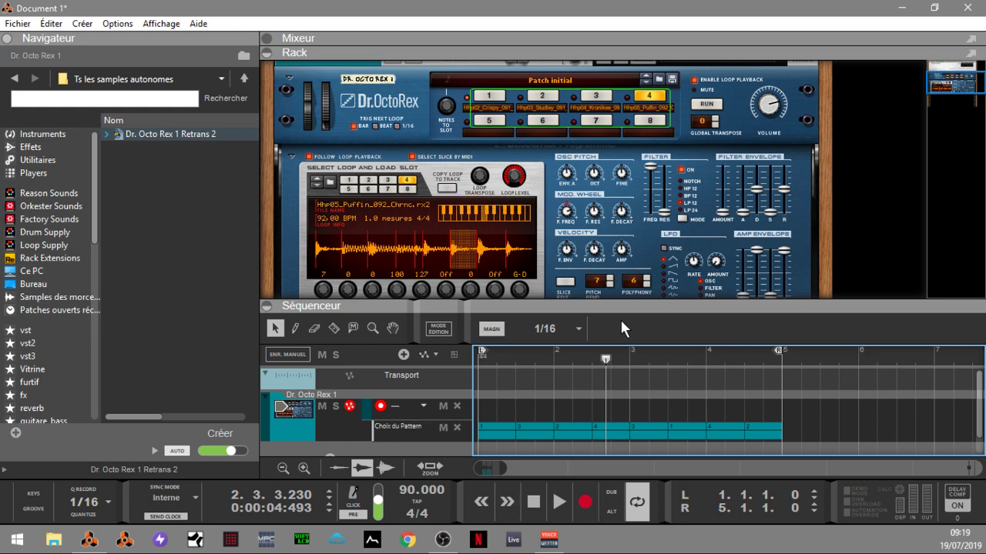
# Delete all the clips from the pattern lane of the Dr. Octo Rex 1 track.
pyautogui.moveTo(778, 408); pyautogui.dragTo(455, 441)
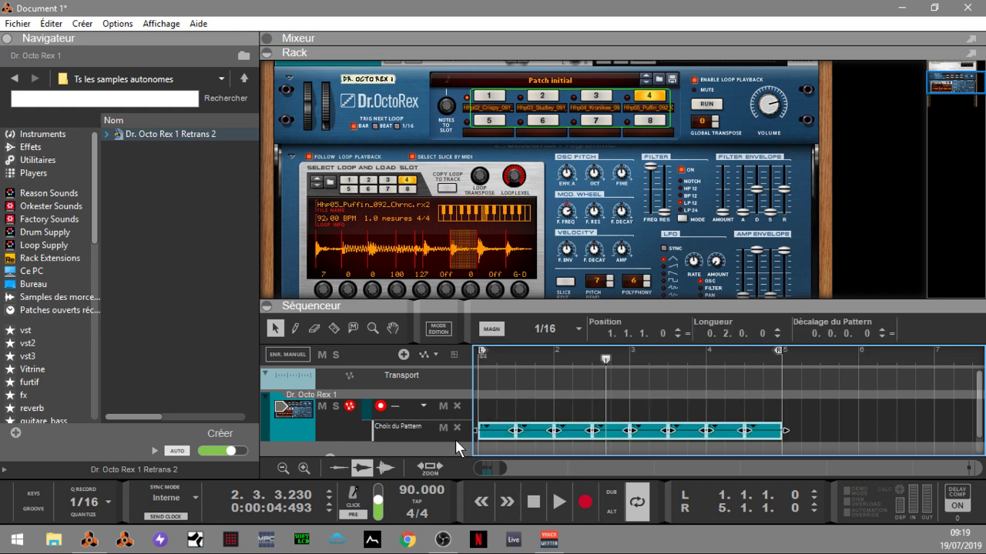
pyautogui.press('Delete')
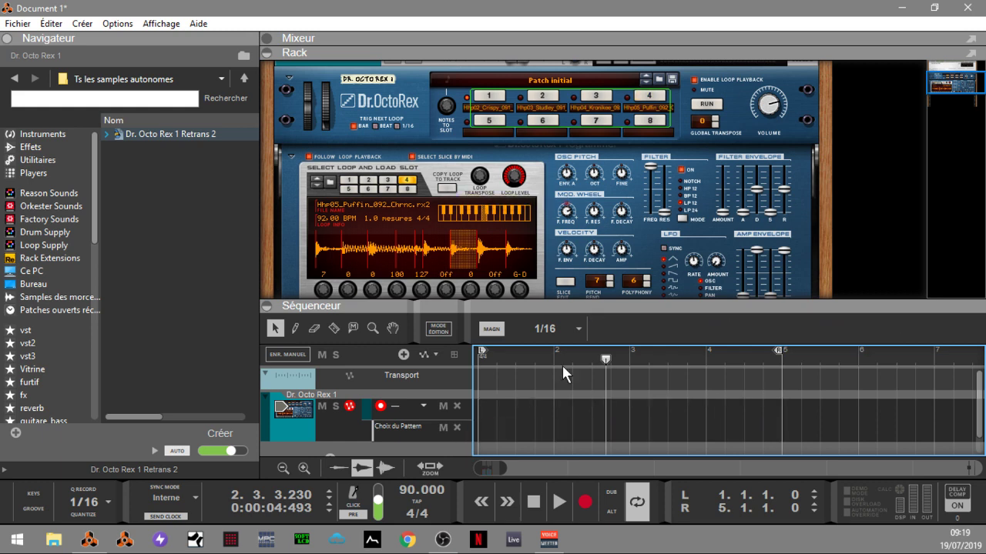
# Select and play loop slot 1, and remove the Choix du Pattern lane from the Dr. Octo Rex 1 track.
pyautogui.click(490, 97)
pyautogui.press('KP_0')
pyautogui.press('space')
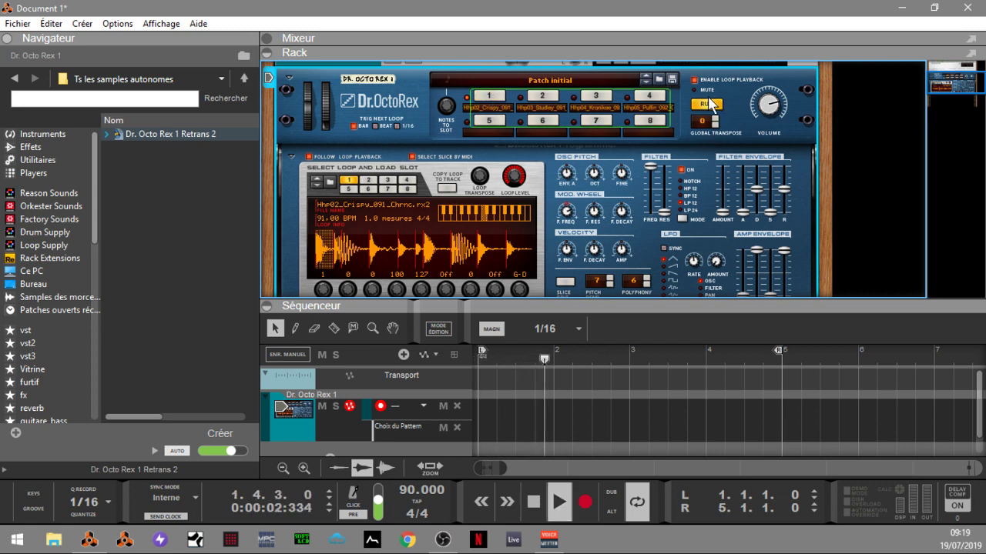
pyautogui.press('space')
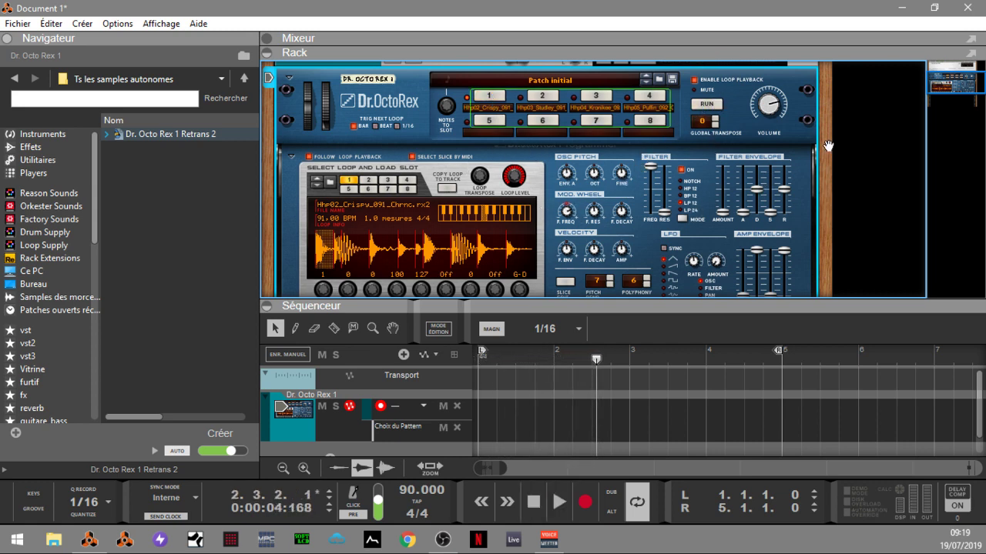
pyautogui.click(321, 427)
pyautogui.click(459, 427)
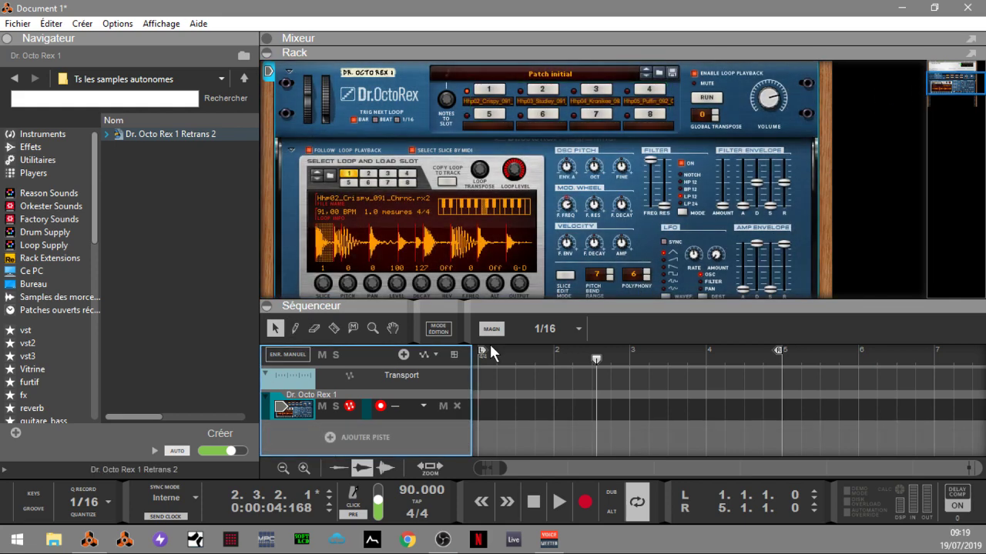
# Trigger loop slot 1 and play it from the start of the song with the rack view enlarged.
pyautogui.press('space')
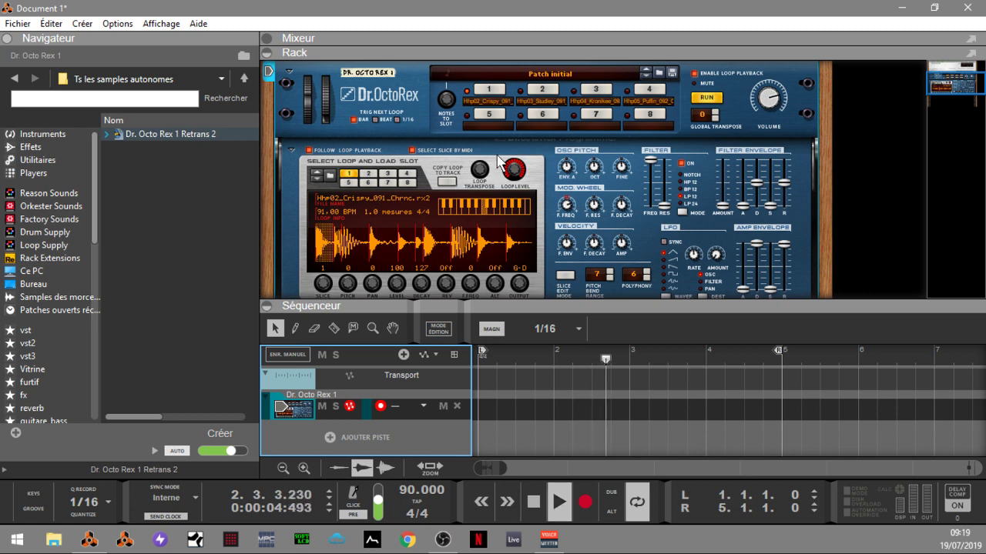
pyautogui.click(488, 91)
pyautogui.press('space')
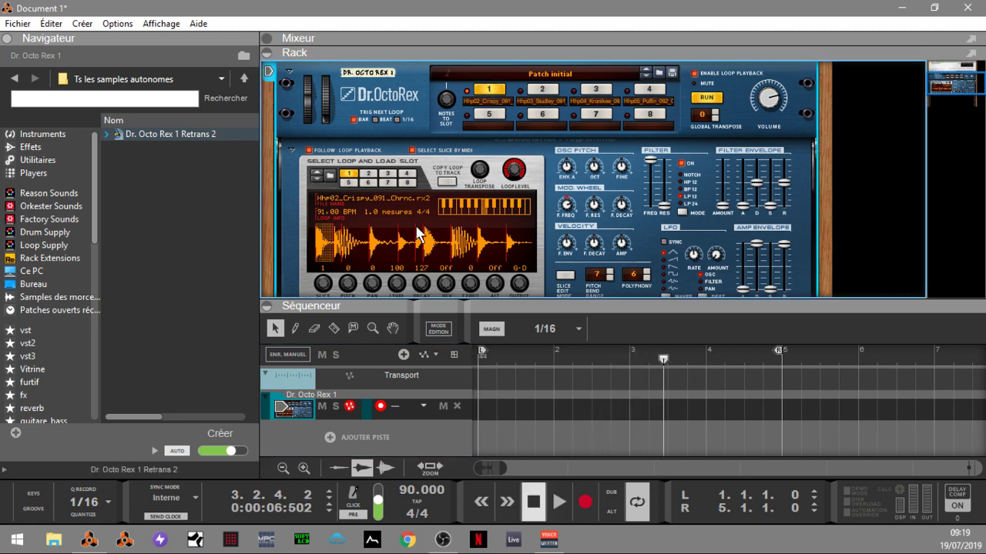
pyautogui.press('Home')
pyautogui.press('space')
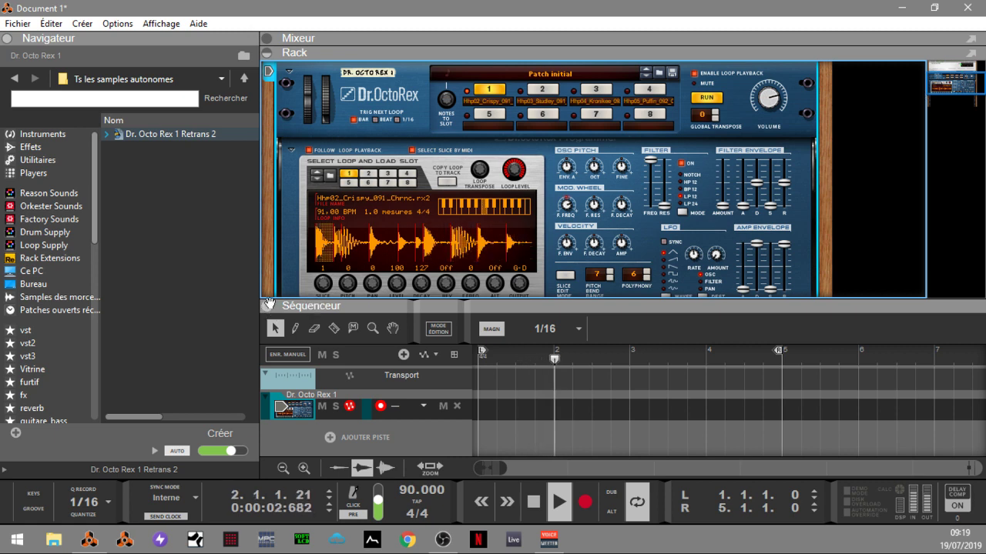
pyautogui.doubleClick(332, 306)
pyautogui.scroll(2, 562, 289)
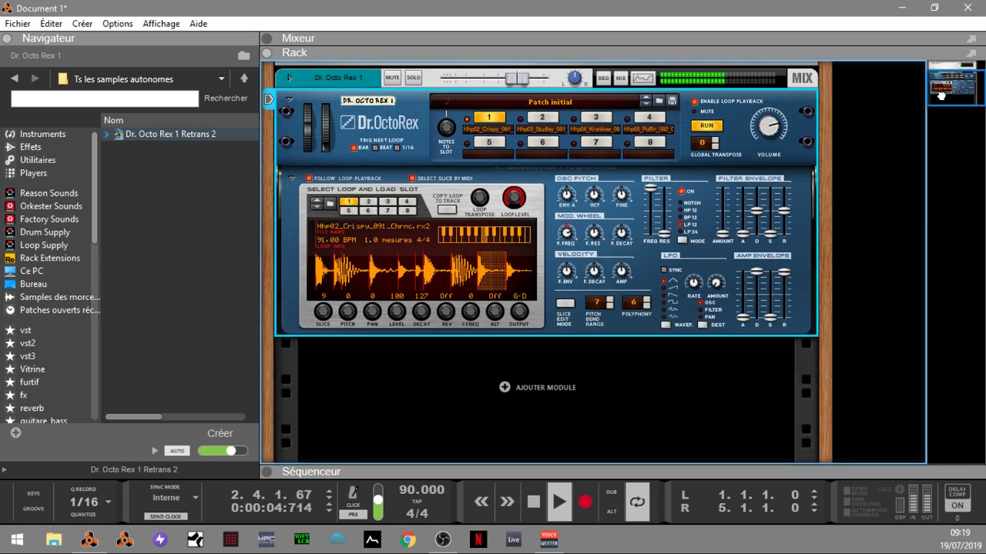
pyautogui.press('space')
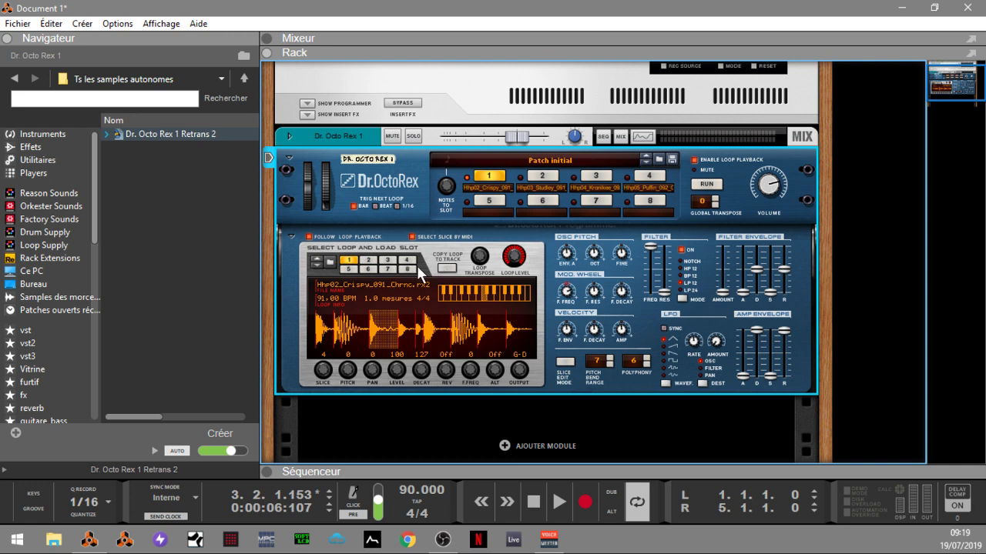
# Copy loop 1 to the Dr. Octo Rex 1 track and play the clips with Enable Loop Playback turned off.
pyautogui.click(271, 464)
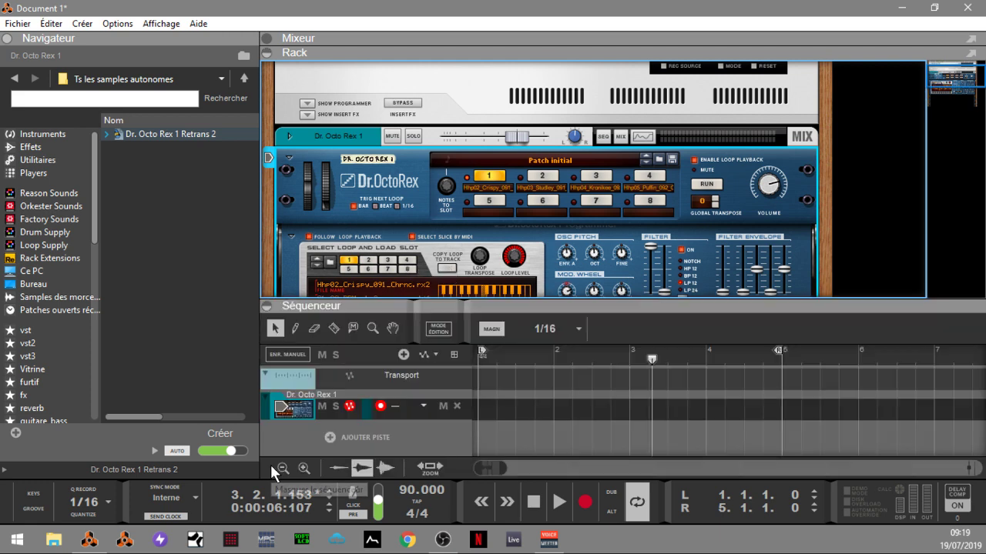
pyautogui.click(456, 268)
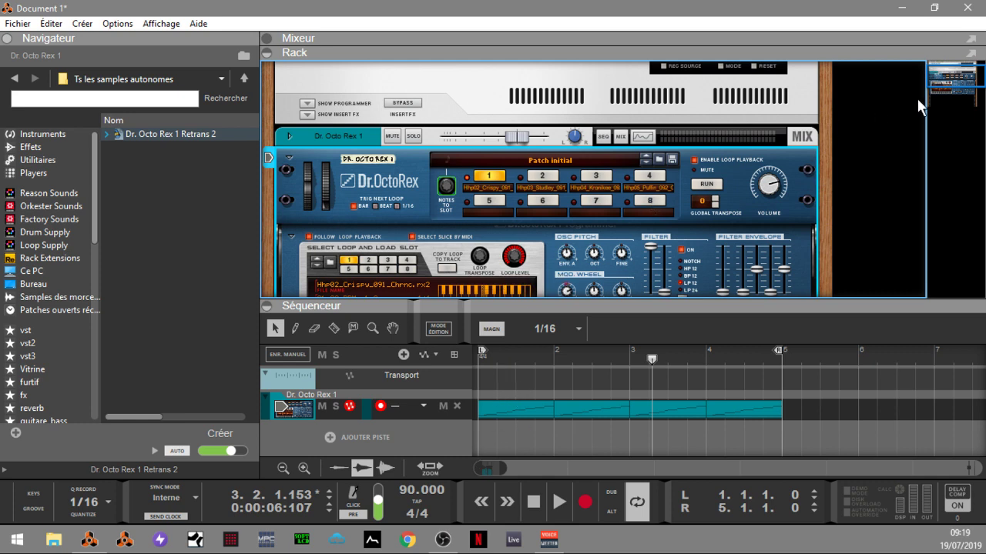
pyautogui.click(938, 80)
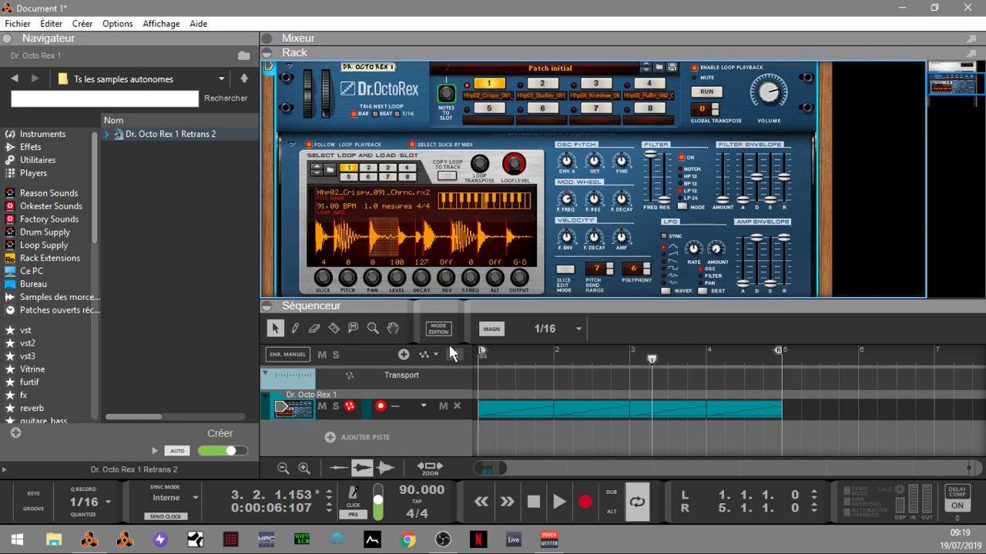
pyautogui.press('Home')
pyautogui.press('space')
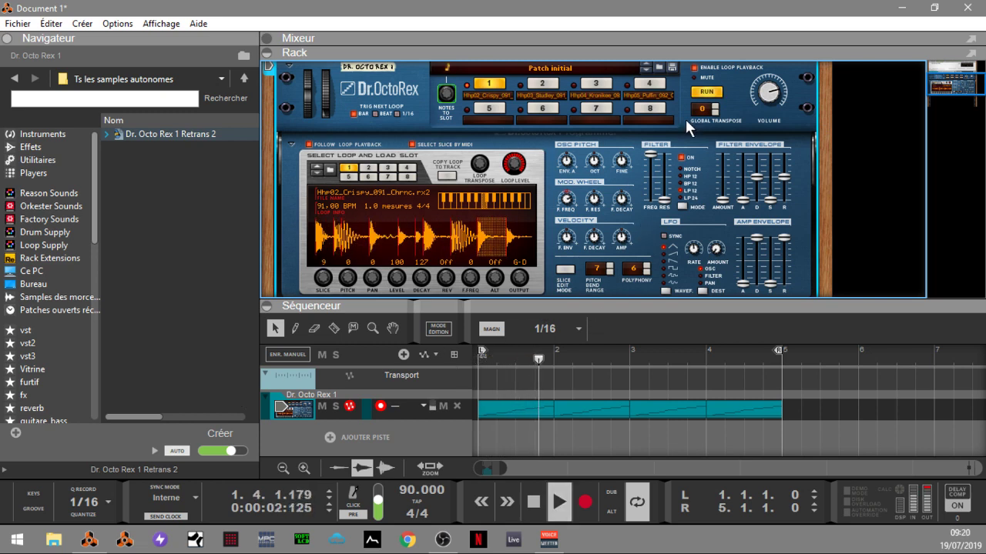
pyautogui.click(694, 69)
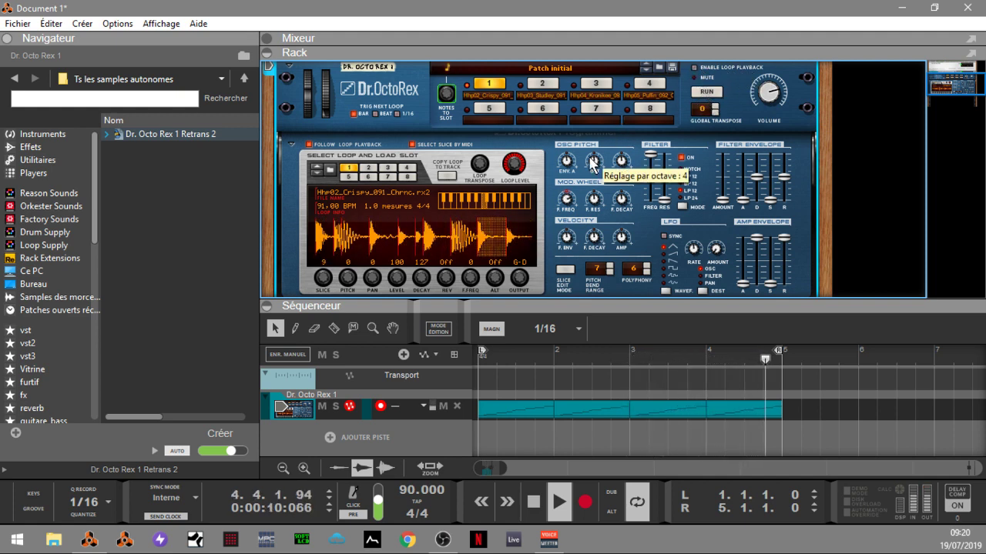
pyautogui.press('space')
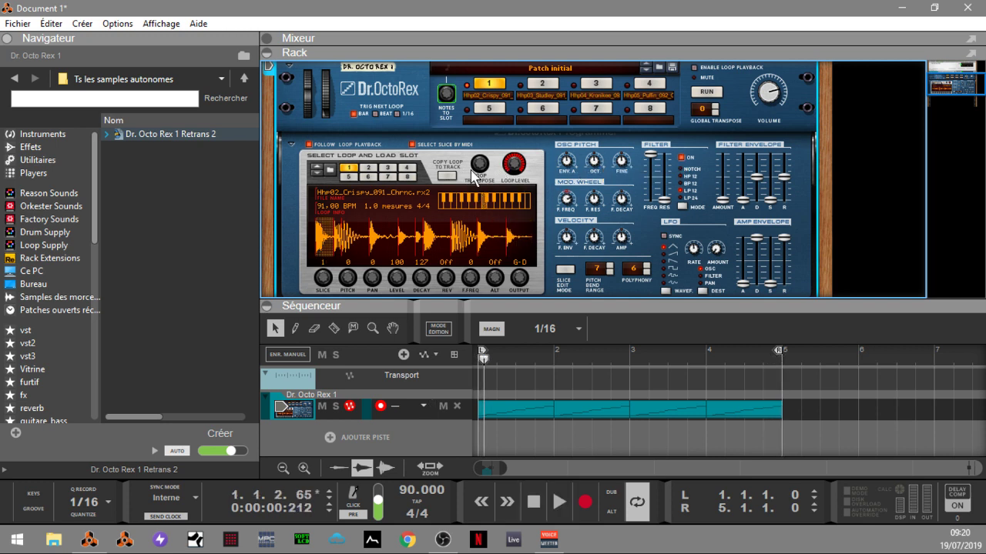
# Delete the copied loop clips from the Dr. Octo Rex 1 note lane.
pyautogui.click(523, 440)
pyautogui.click(714, 407)
pyautogui.press('Delete')
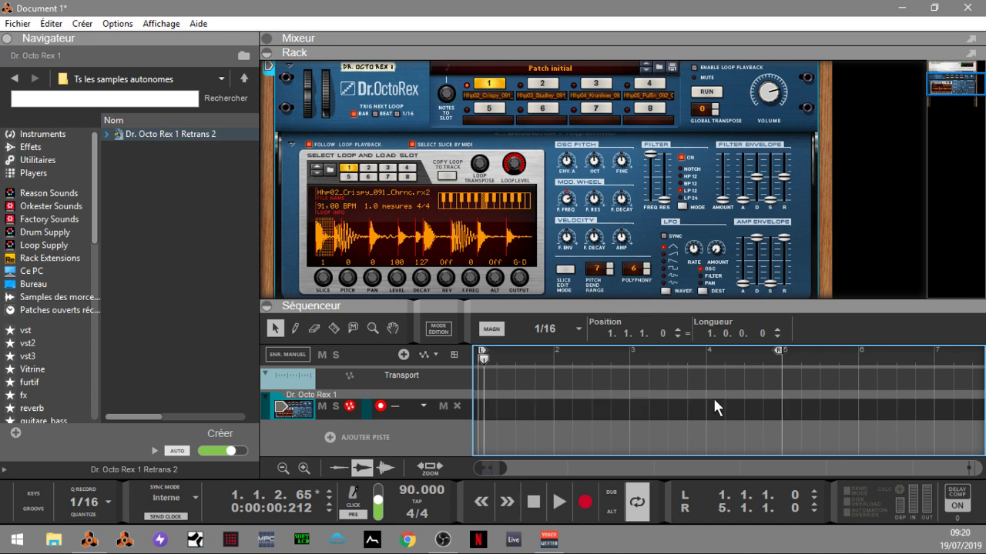
# Turn Enable Loop Playback back on and try transposing loop 1 during playback, including to -4 semitones.
pyautogui.click(695, 69)
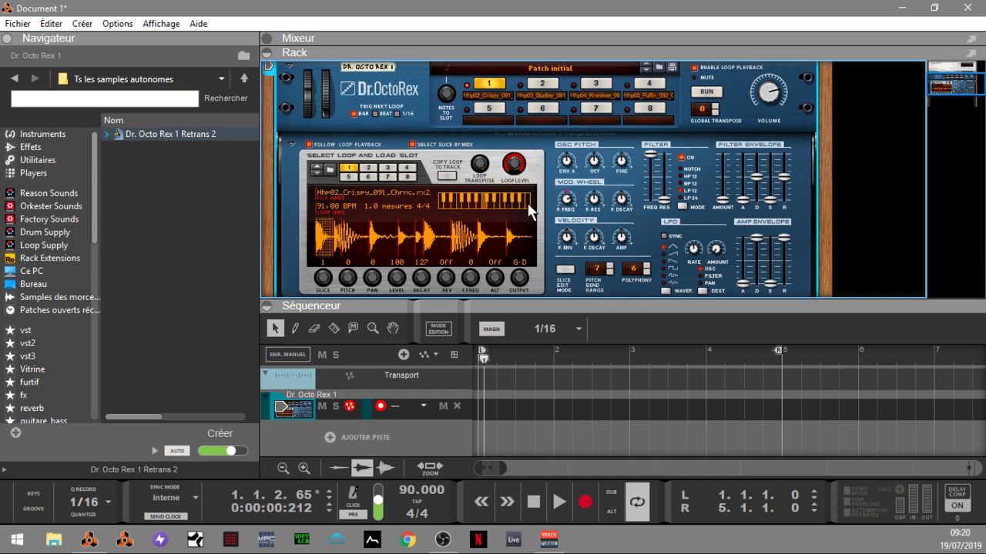
pyautogui.press('space')
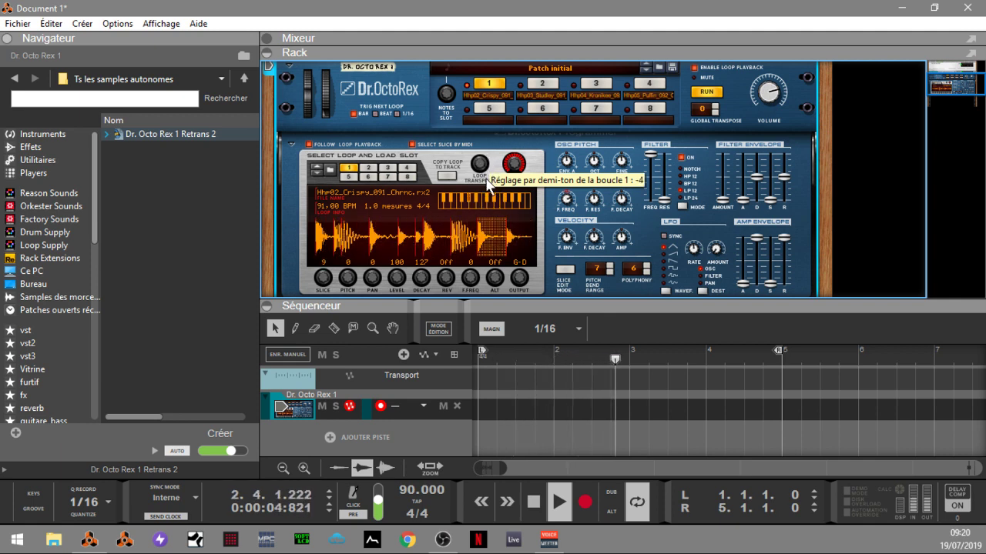
pyautogui.press('space')
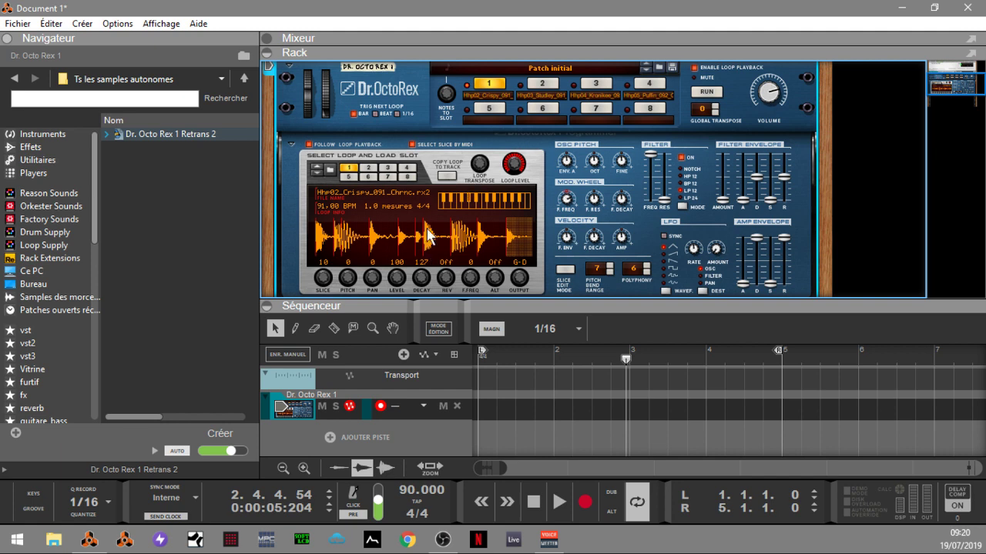
# Load AcGt_6-8_A_093.rx2 from the Factory Sounds Guitar Loops folder Ac Guitar Strum 6-8 093 bpm into loop slot 1.
pyautogui.click(44, 134)
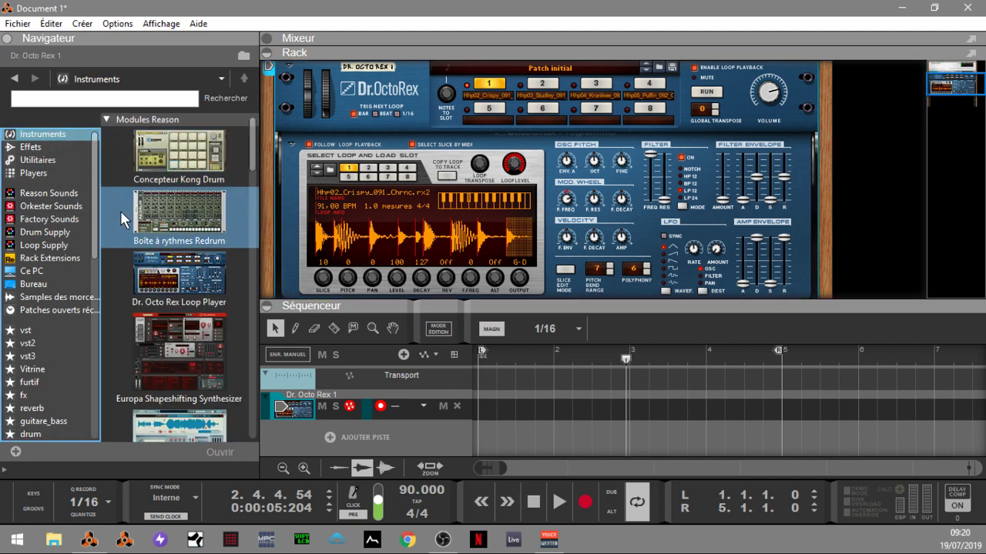
pyautogui.click(56, 145)
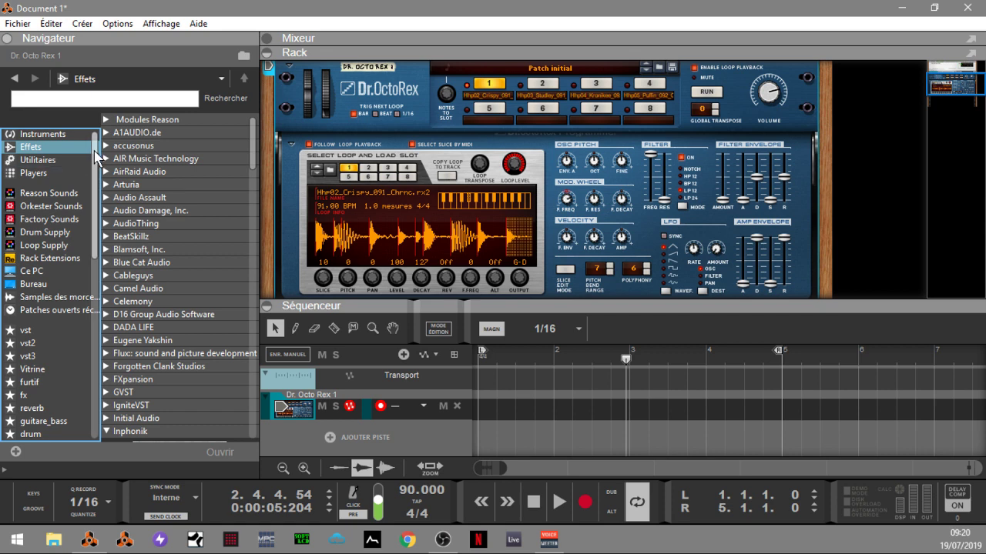
pyautogui.click(63, 221)
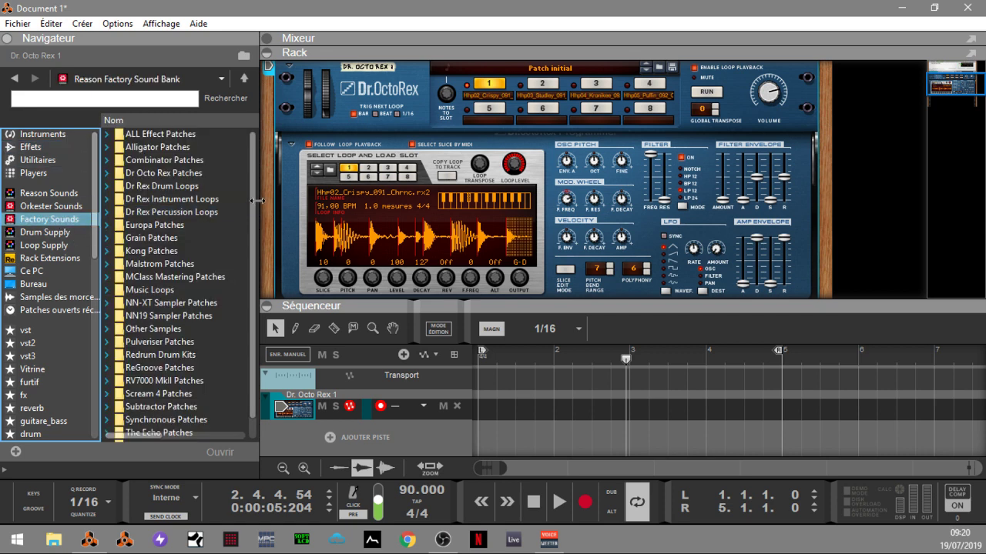
pyautogui.click(108, 202)
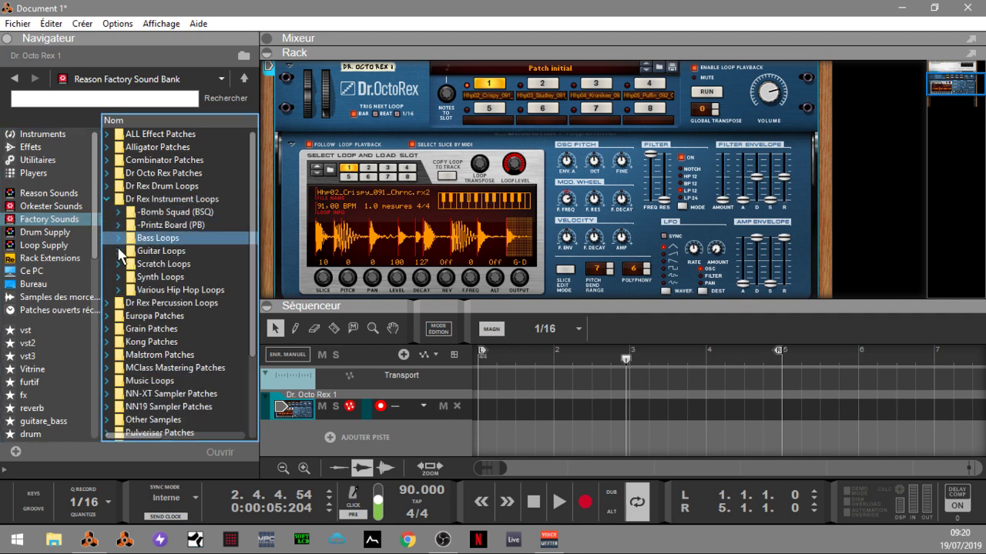
pyautogui.click(117, 251)
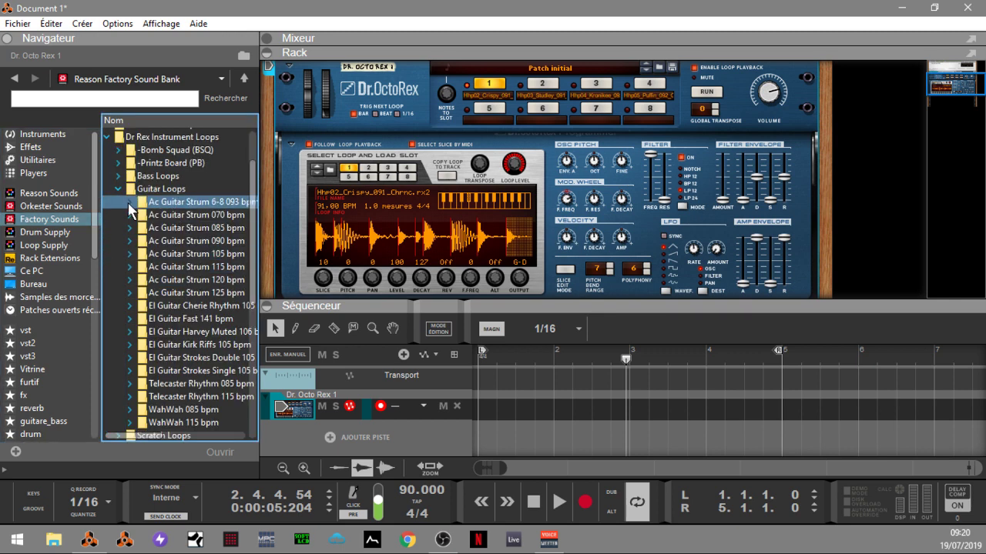
pyautogui.doubleClick(200, 202)
pyautogui.moveTo(204, 147)
pyautogui.mouseDown()
pyautogui.moveTo(363, 169)
pyautogui.moveTo(462, 154)
pyautogui.moveTo(501, 129)
pyautogui.mouseUp()
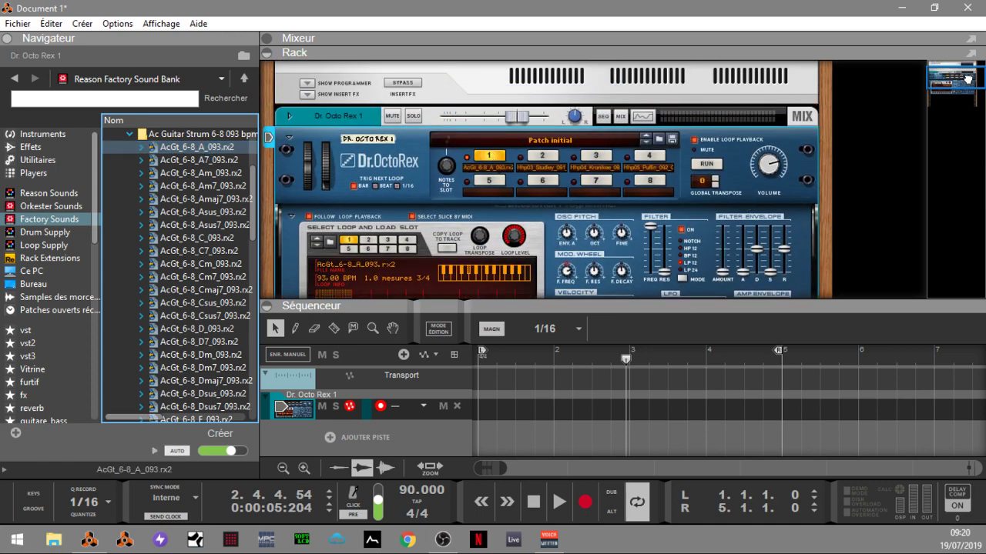
# Play the guitar loop while varying its Loop Transpose, including 2 semitones, and its Loop Level, including 125.
pyautogui.moveTo(967, 78); pyautogui.dragTo(967, 86)
pyautogui.press('space')
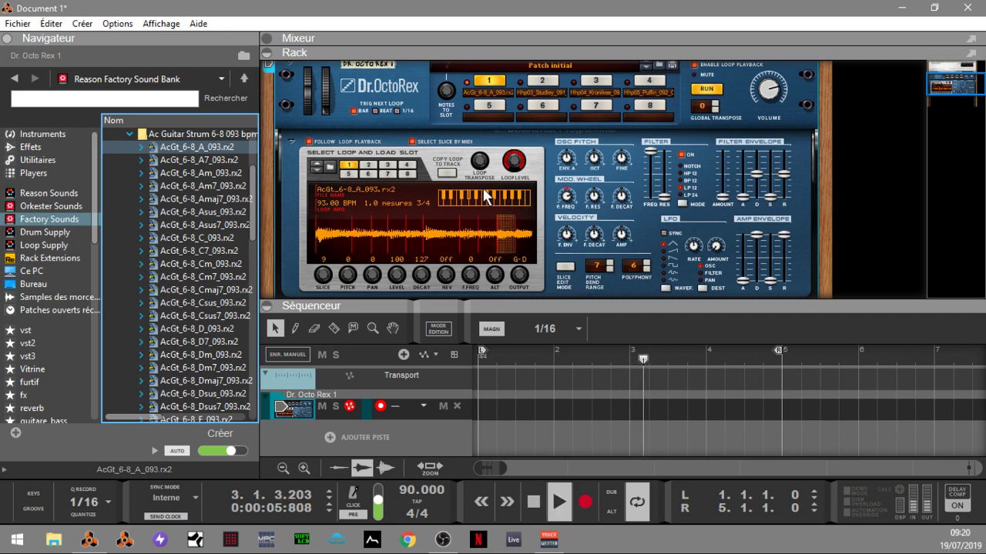
pyautogui.click(480, 161)
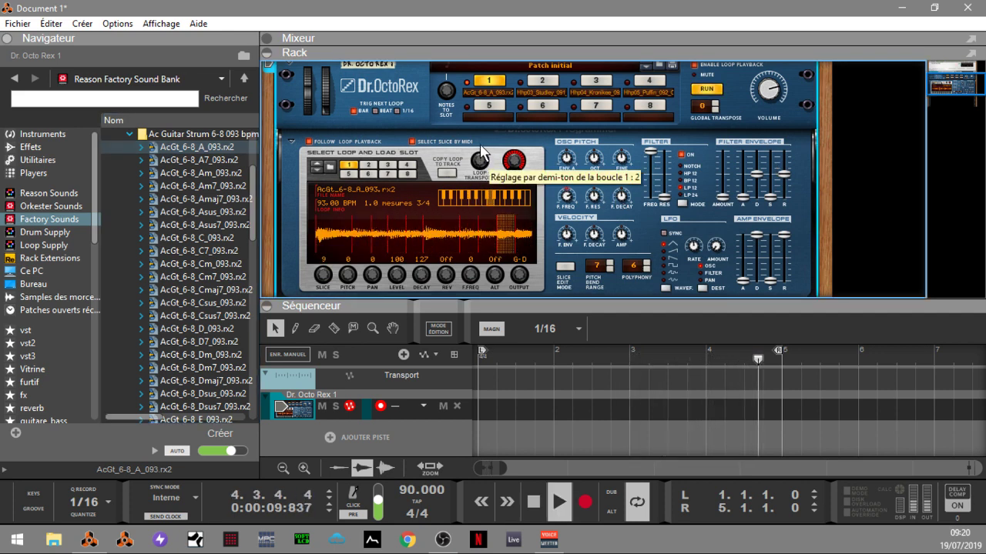
pyautogui.moveTo(479, 160)
pyautogui.mouseDown()
pyautogui.moveTo(482, 141)
pyautogui.moveTo(487, 172)
pyautogui.moveTo(487, 158)
pyautogui.mouseUp()
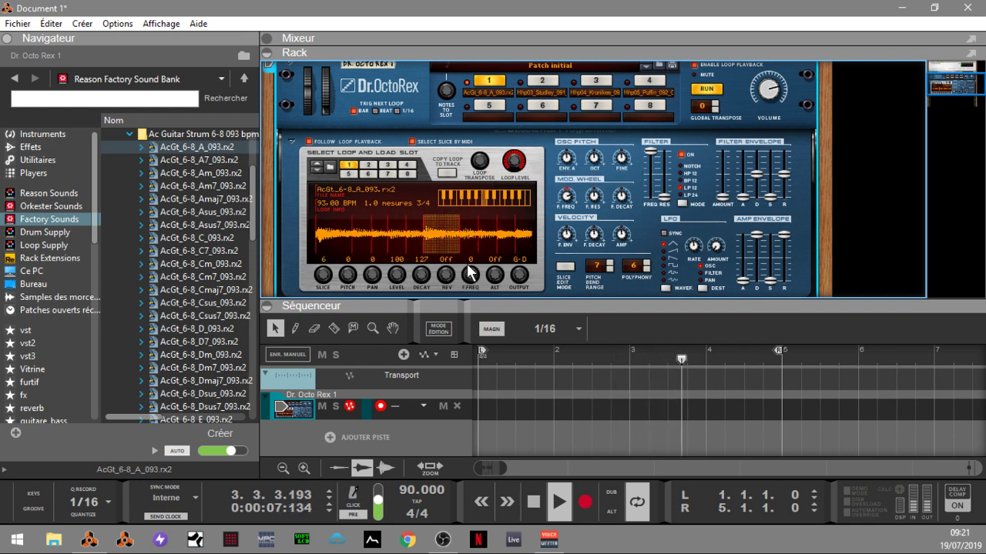
pyautogui.press('space')
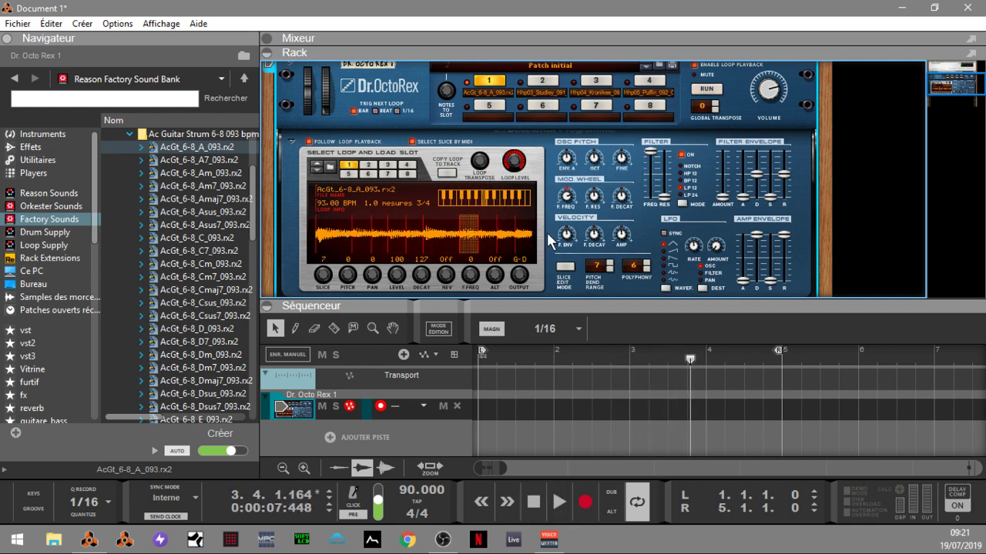
pyautogui.press('space')
pyautogui.moveTo(517, 189)
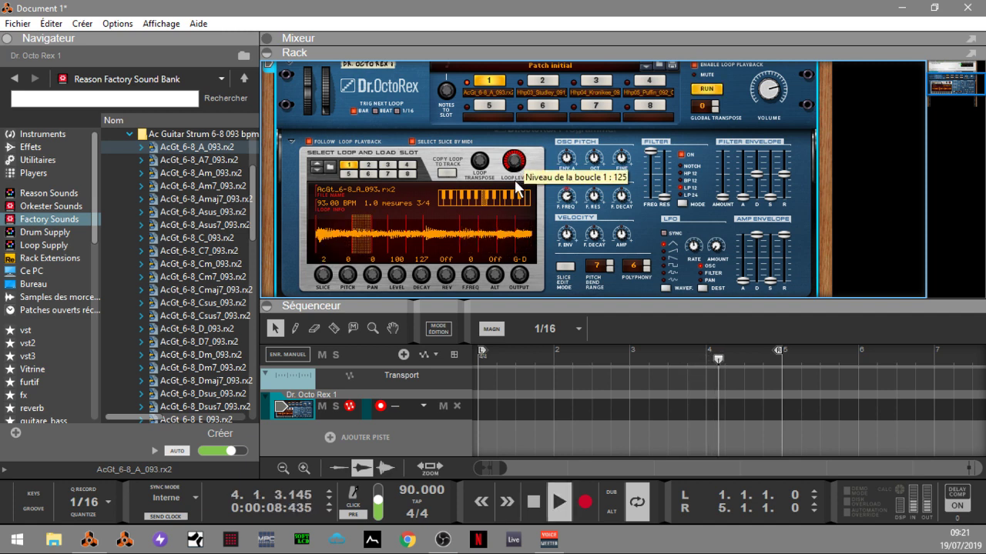
pyautogui.moveTo(518, 189)
pyautogui.mouseDown()
pyautogui.moveTo(533, 281)
pyautogui.moveTo(529, 182)
pyautogui.mouseUp()
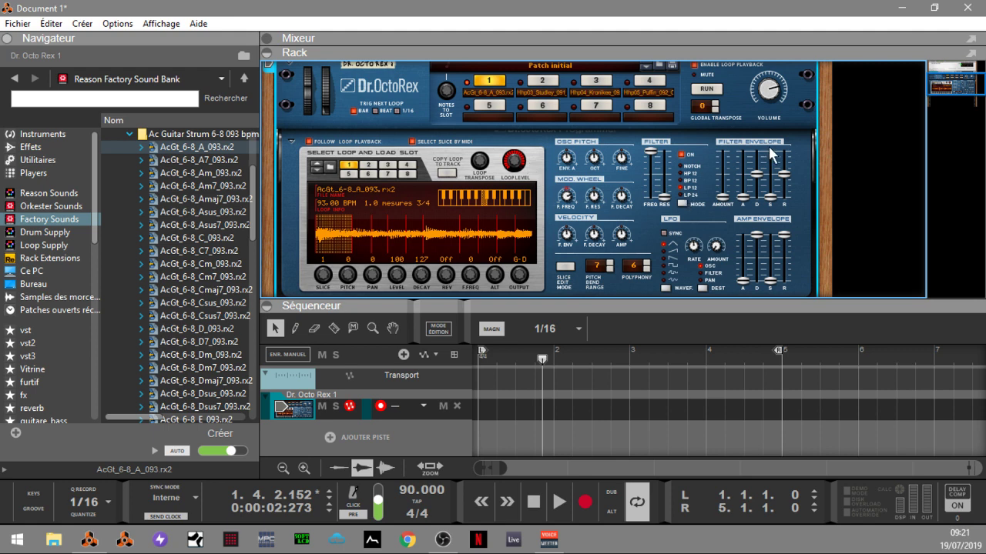
# Vary the oscillator pitch settings of the guitar loop, trying Env. A at 14 during playback and Oct at 6.
pyautogui.moveTo(955, 83); pyautogui.dragTo(955, 86)
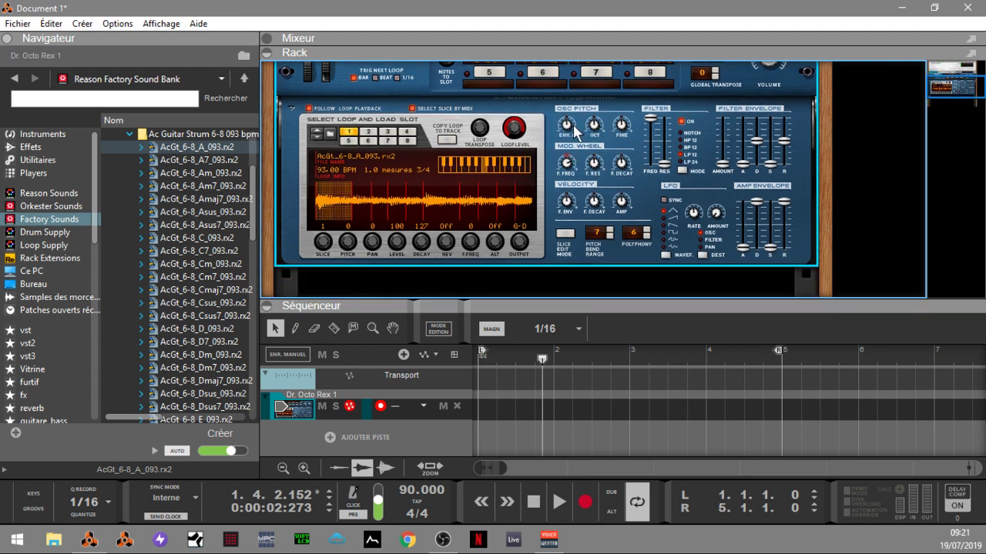
pyautogui.press('space')
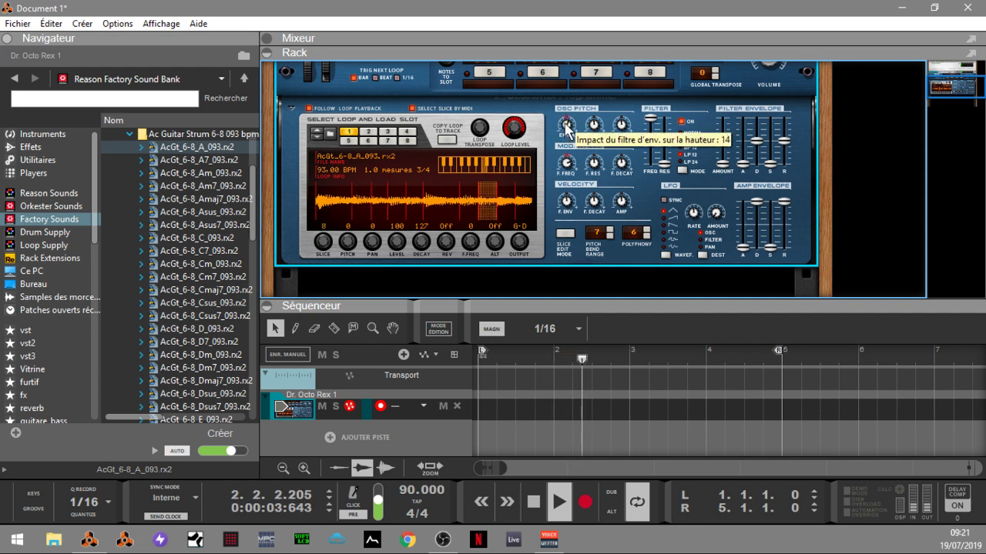
pyautogui.press('space')
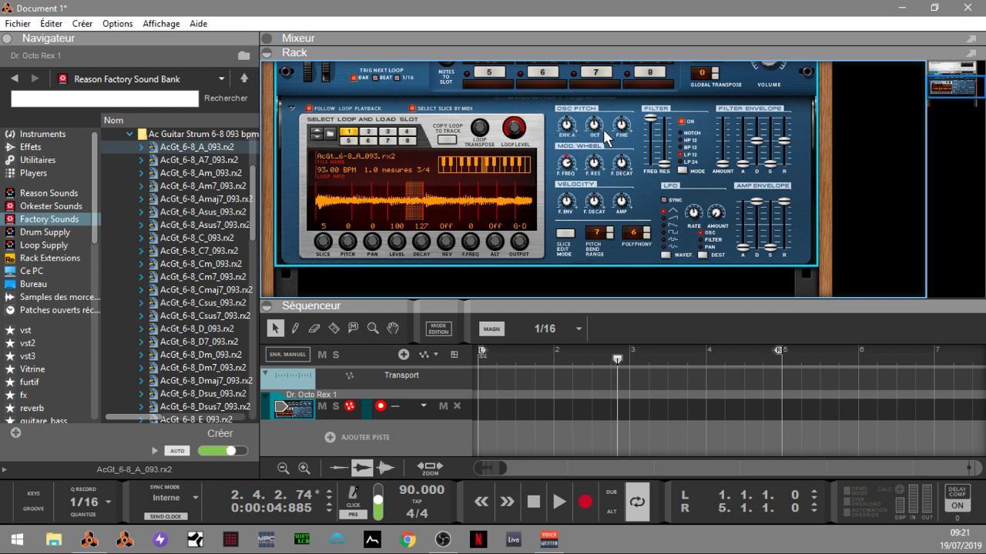
pyautogui.moveTo(601, 121)
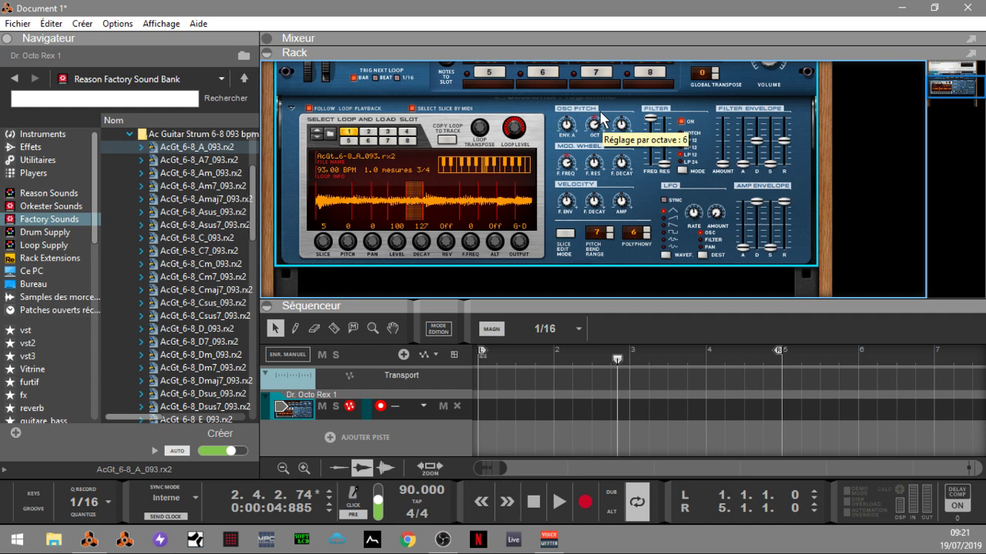
pyautogui.moveTo(600, 113); pyautogui.dragTo(596, 139)
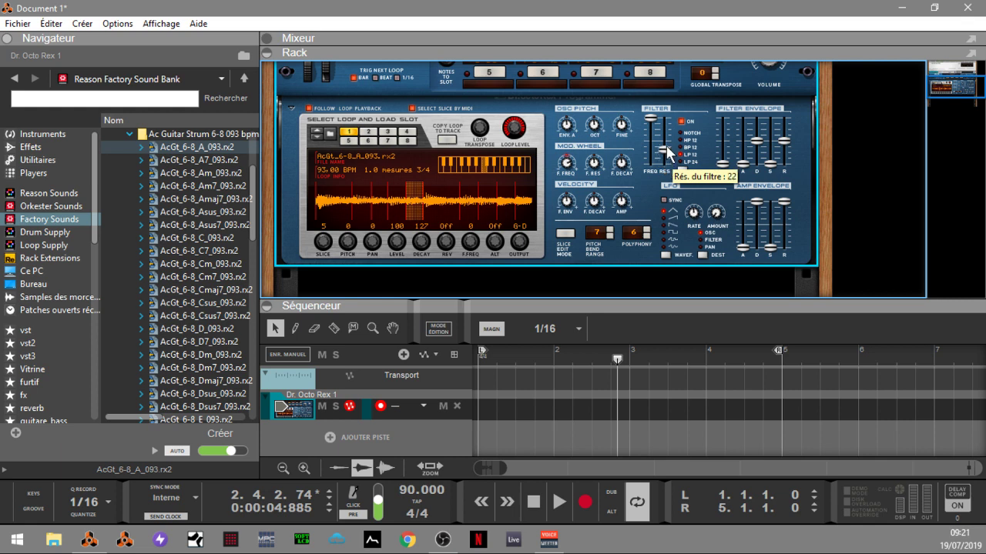
# Play the guitar loop while varying the filter frequency and resonance, including lowering the resonance to 0.
pyautogui.press('space')
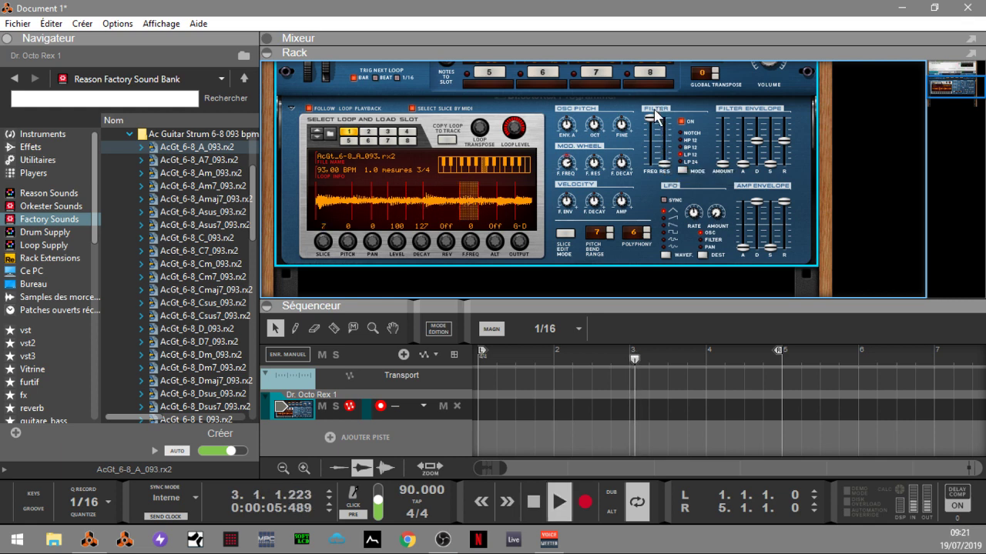
pyautogui.moveTo(650, 120); pyautogui.dragTo(672, 165)
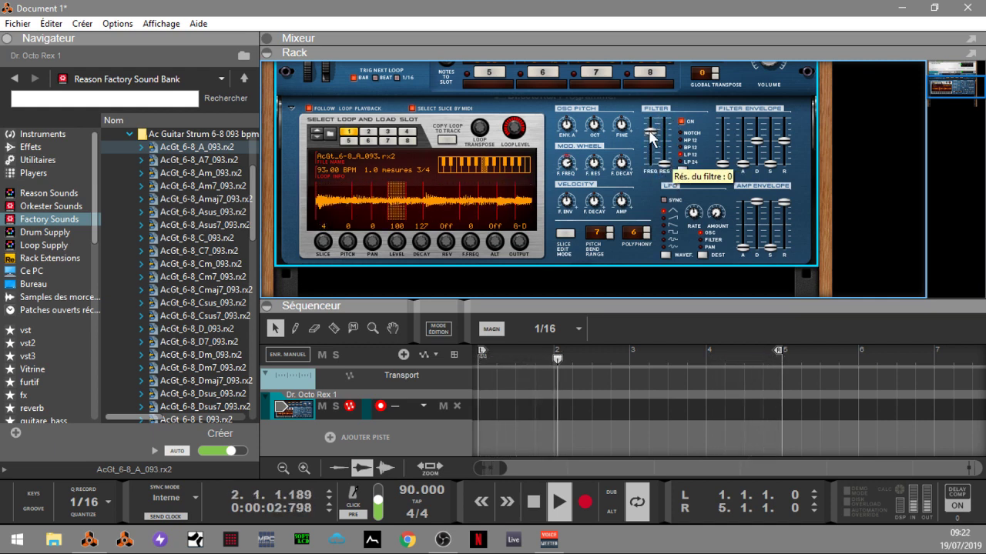
pyautogui.moveTo(651, 131); pyautogui.dragTo(652, 116)
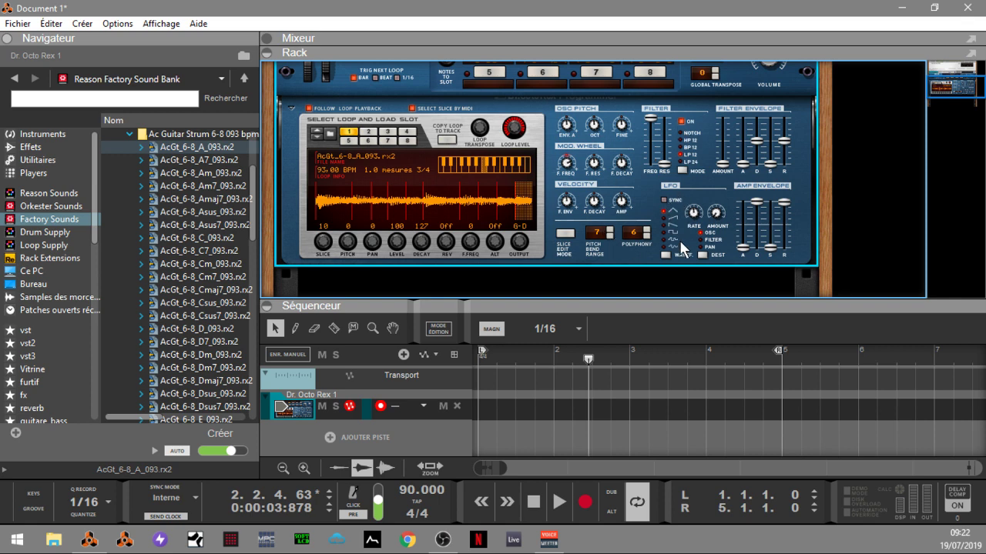
# Toggle LFO Sync on and off, and try LFO amounts of 16 and 59 during playback.
pyautogui.click(664, 201)
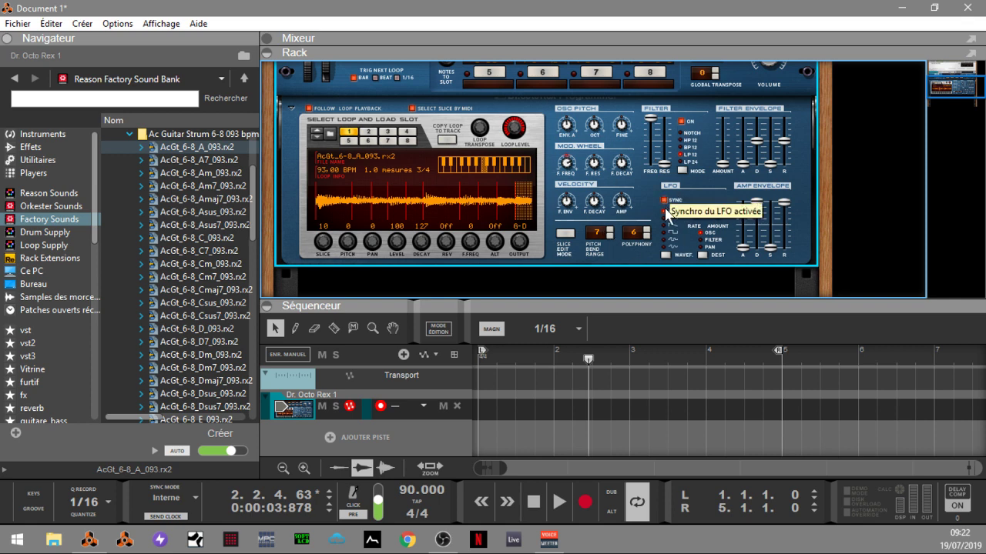
pyautogui.click(665, 202)
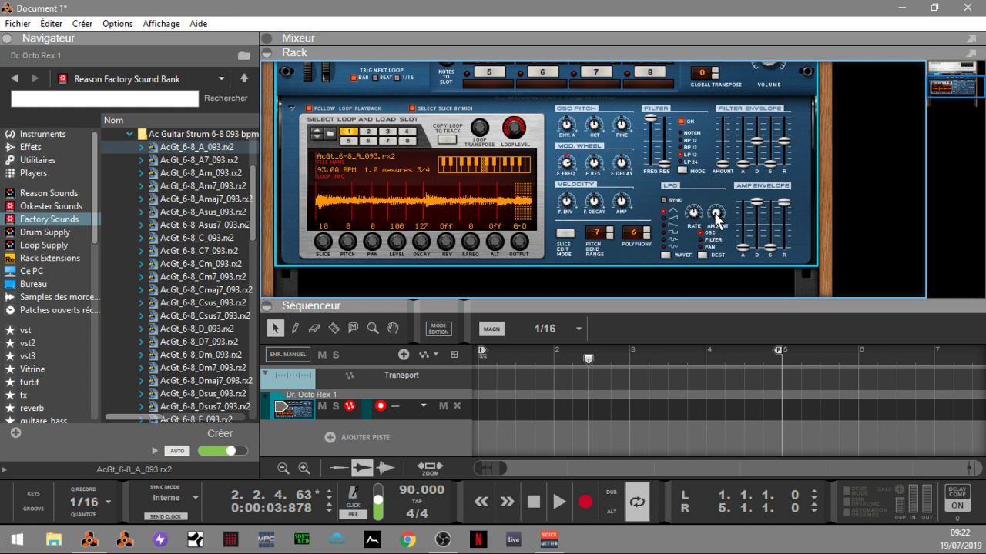
pyautogui.moveTo(717, 191); pyautogui.dragTo(717, 207)
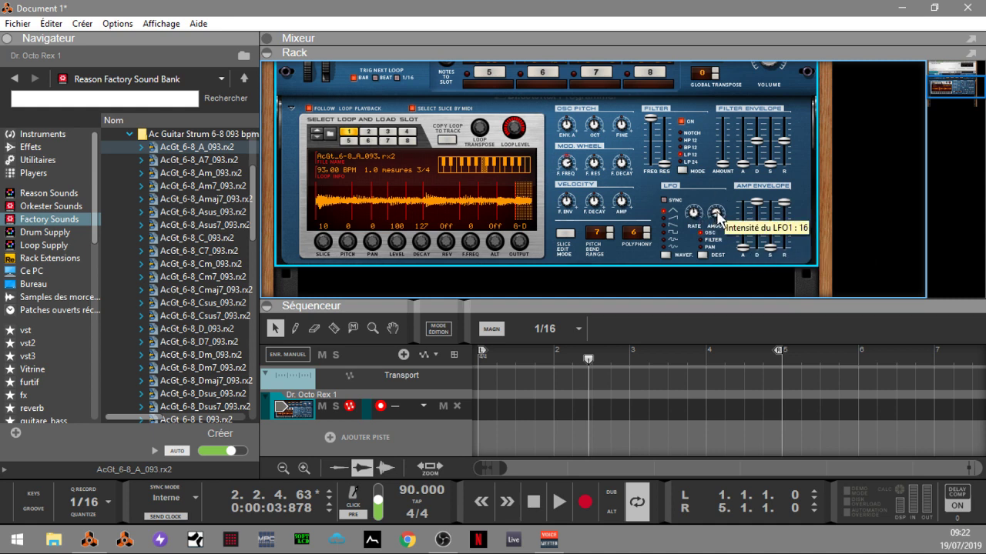
pyautogui.press('space')
pyautogui.moveTo(718, 224); pyautogui.dragTo(713, 188)
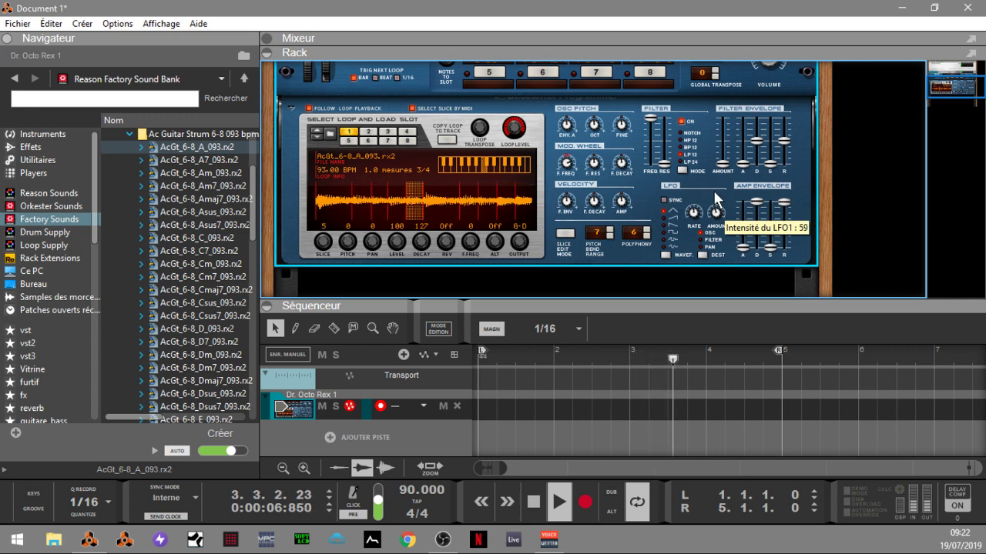
# Route the LFO to the filter with a lowered filter frequency, slightly raised resonance and LFO amount varied up to 118.
pyautogui.click(701, 254)
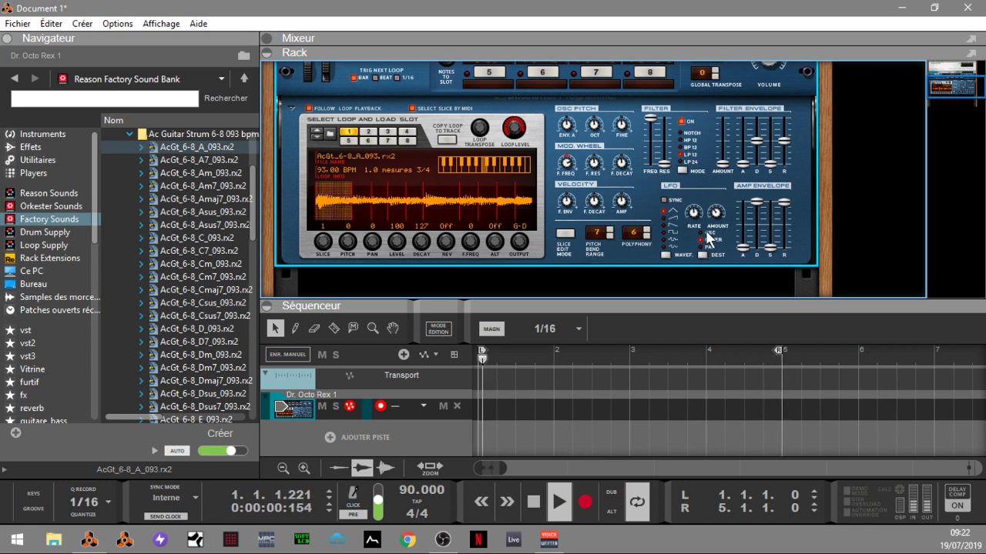
pyautogui.moveTo(650, 118); pyautogui.dragTo(651, 128)
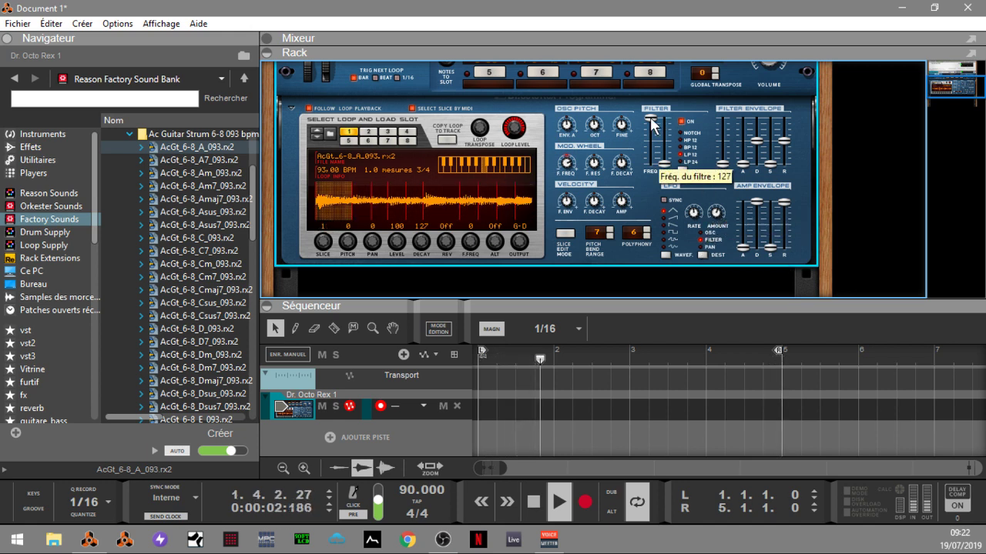
pyautogui.moveTo(664, 165); pyautogui.dragTo(663, 156)
pyautogui.moveTo(709, 216); pyautogui.dragTo(714, 204)
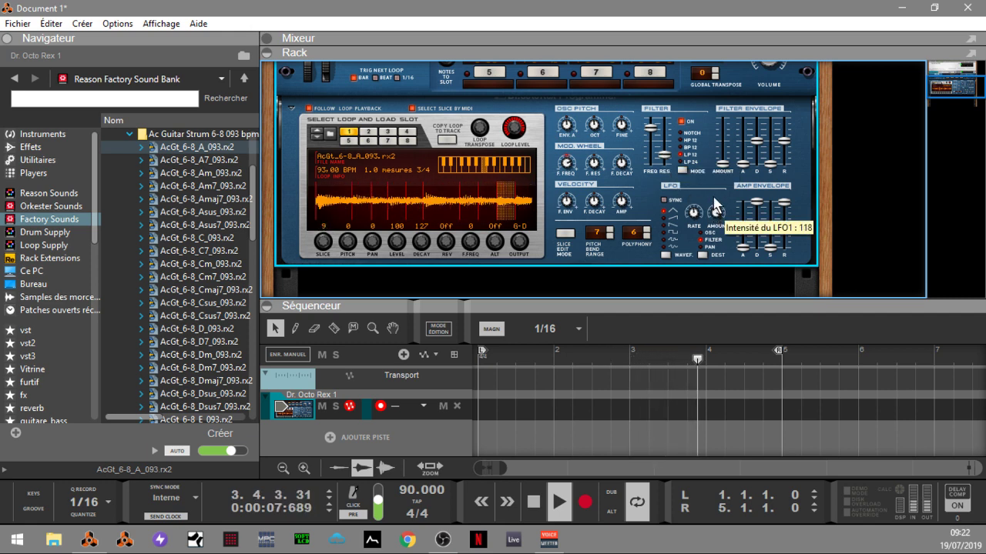
# Try other LFO waveforms, then modulate Pan with the synced LFO at a rate of 3/8.
pyautogui.click(664, 226)
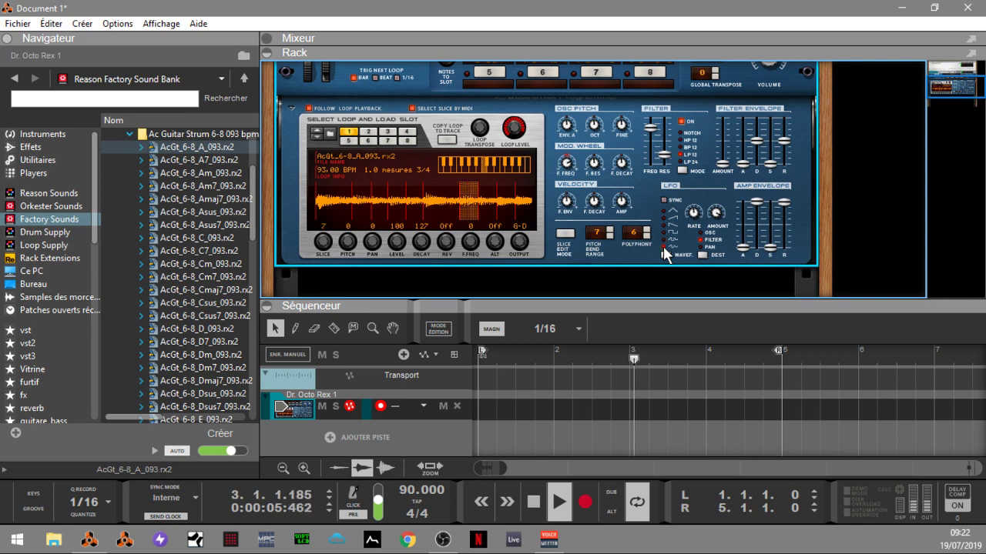
pyautogui.click(662, 247)
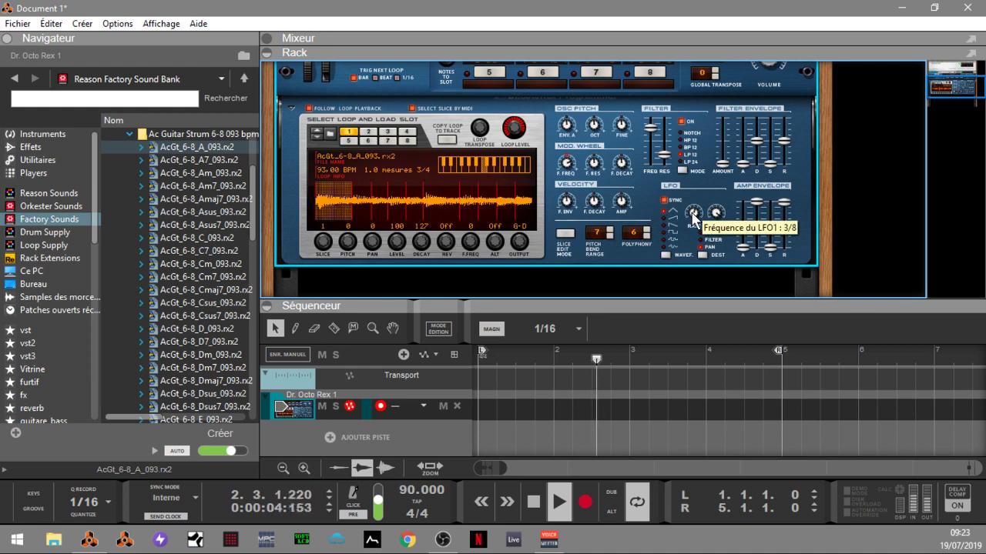
pyautogui.moveTo(692, 218); pyautogui.dragTo(692, 217)
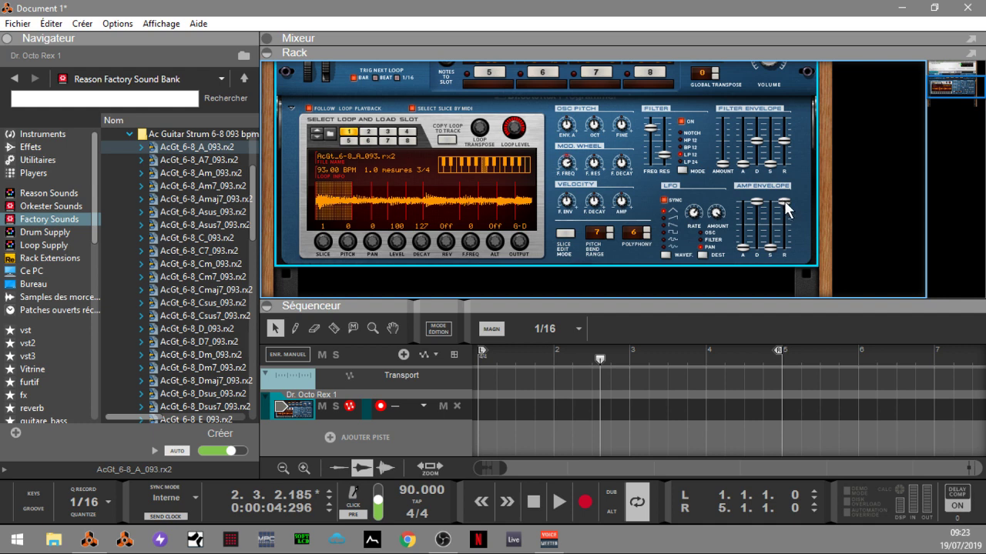
# Vary the Release of the amp envelope, including 32, 126 and 27, ending slightly below maximum.
pyautogui.moveTo(784, 200); pyautogui.dragTo(784, 241)
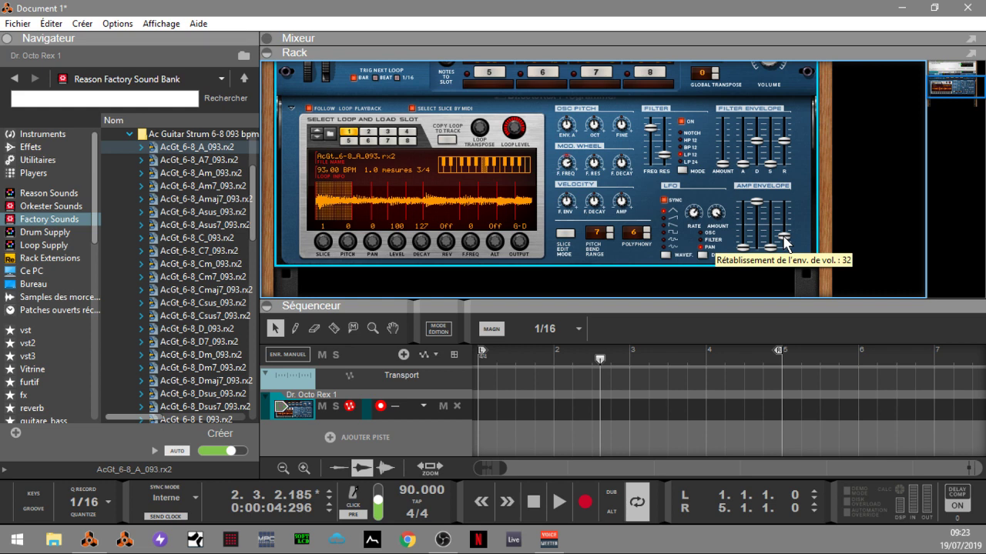
pyautogui.moveTo(784, 237); pyautogui.dragTo(784, 237)
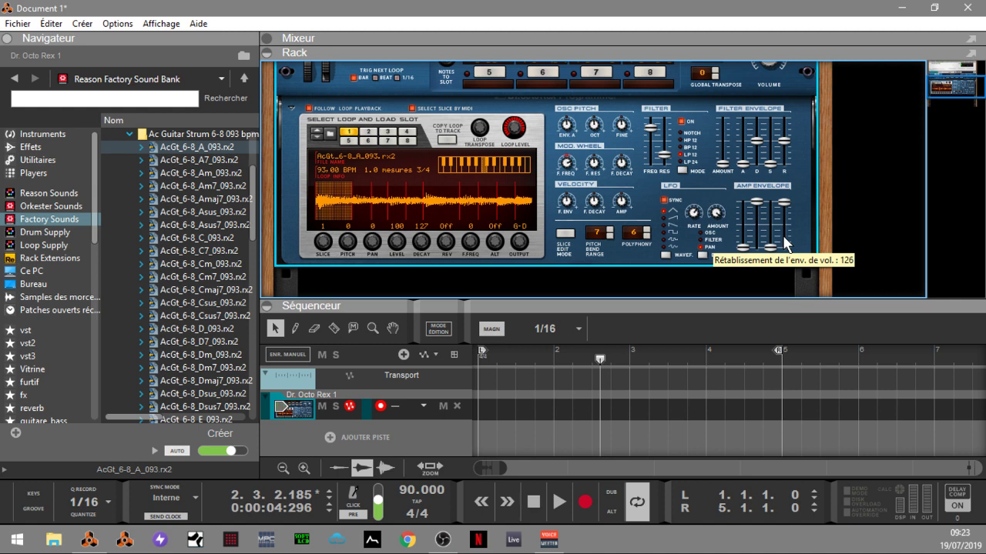
pyautogui.moveTo(784, 201); pyautogui.dragTo(781, 237)
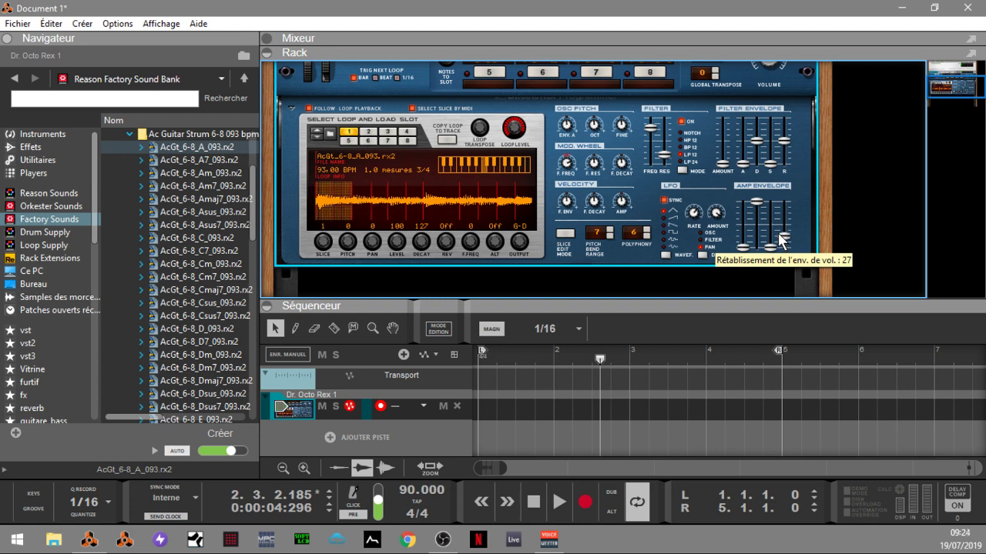
pyautogui.moveTo(778, 234); pyautogui.dragTo(778, 215)
pyautogui.moveTo(788, 216); pyautogui.dragTo(786, 205)
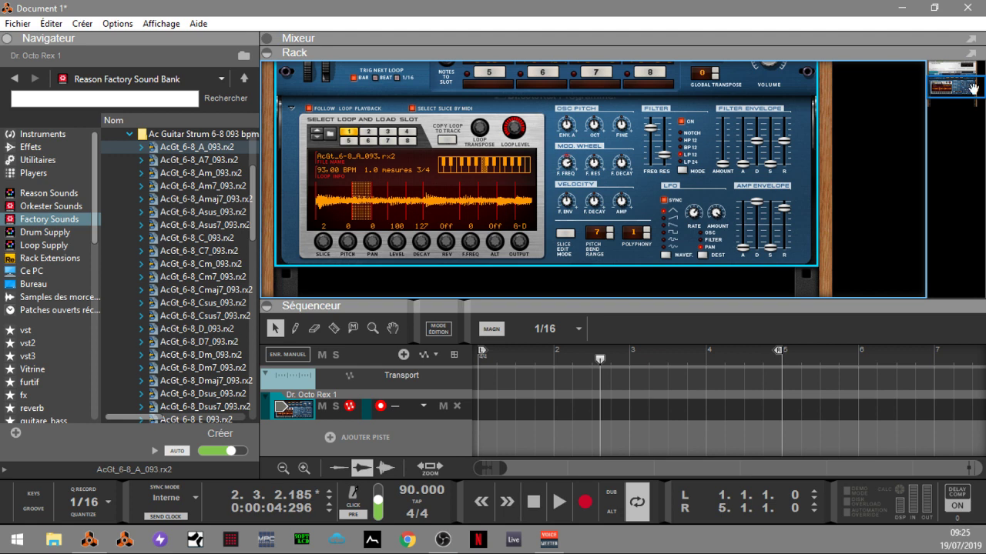
# Try a Pitch Bend Range of 17 during playback before restoring 7, and turn Slice Edit Mode on and off.
pyautogui.moveTo(963, 86)
pyautogui.mouseDown()
pyautogui.moveTo(963, 77)
pyautogui.moveTo(969, 91)
pyautogui.mouseUp()
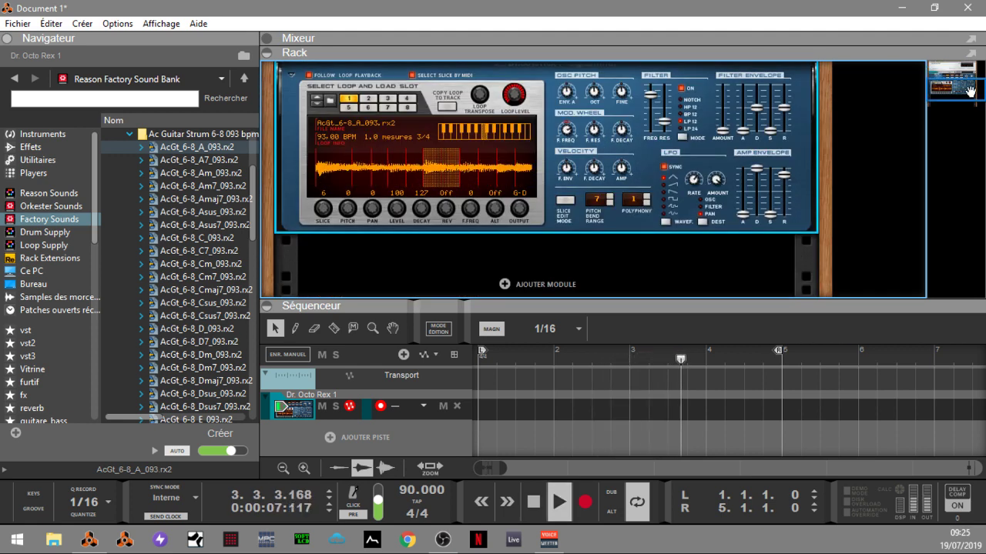
pyautogui.click(609, 196)
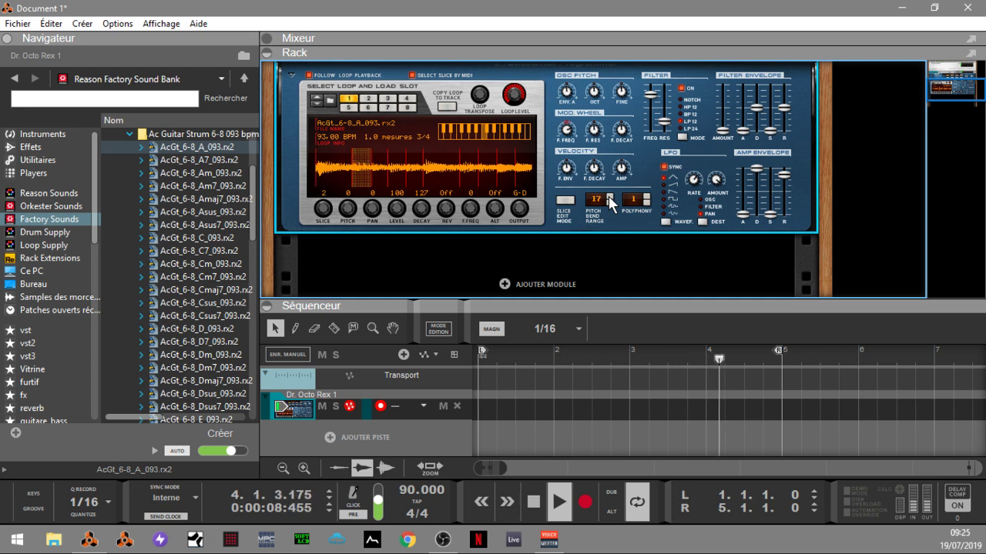
pyautogui.press('space')
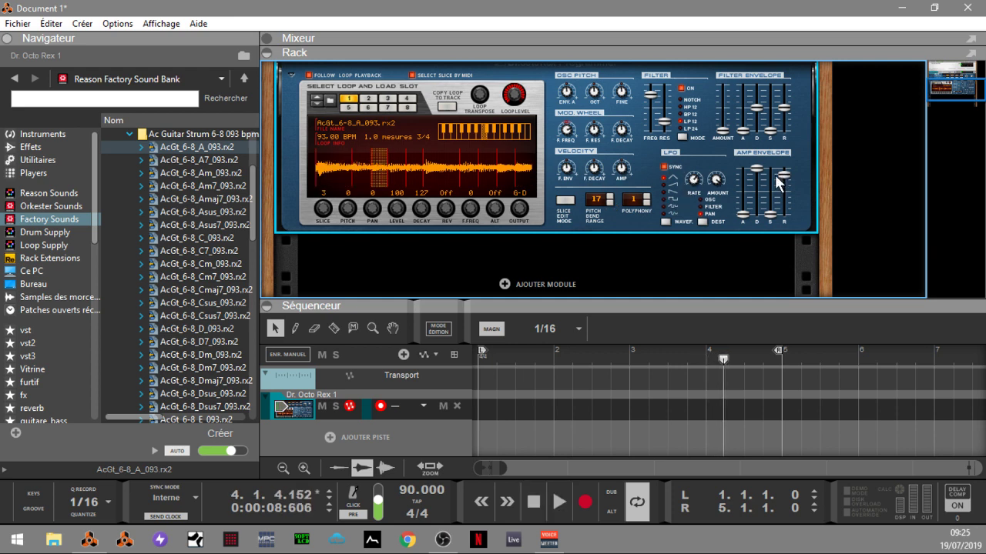
pyautogui.click(609, 197)
pyautogui.click(563, 203)
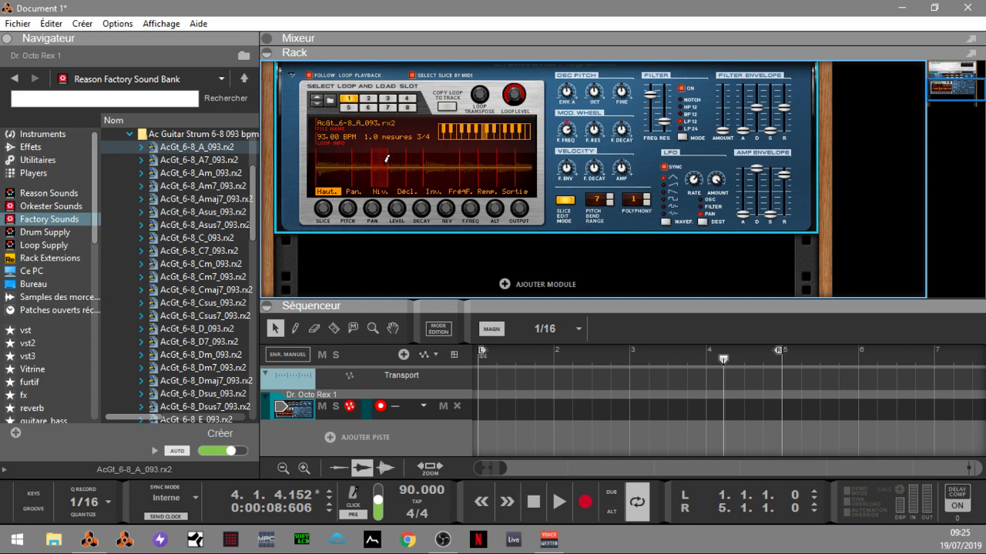
pyautogui.click(568, 200)
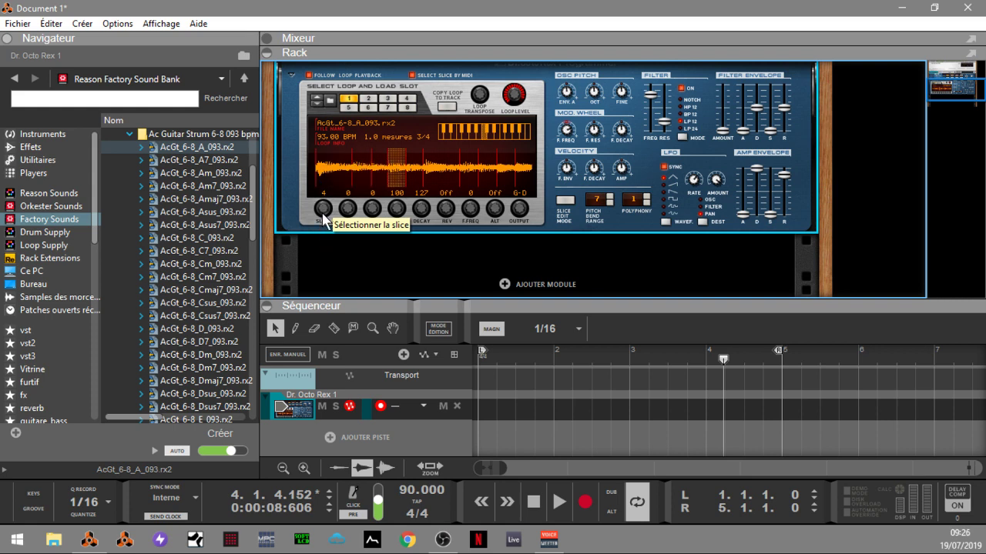
# Select slice 1 of the guitar loop, try its Reverse setting, and set its Alt group to 1.
pyautogui.moveTo(322, 222)
pyautogui.mouseDown()
pyautogui.moveTo(343, 178)
pyautogui.moveTo(333, 235)
pyautogui.mouseUp()
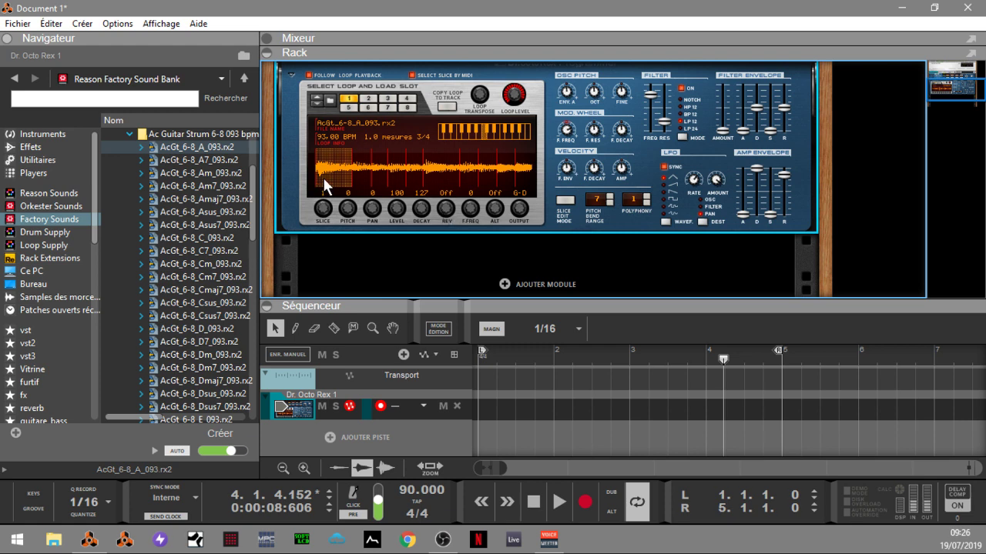
pyautogui.moveTo(449, 208); pyautogui.dragTo(452, 184)
pyautogui.moveTo(452, 206); pyautogui.dragTo(447, 224)
pyautogui.moveTo(495, 214); pyautogui.dragTo(501, 200)
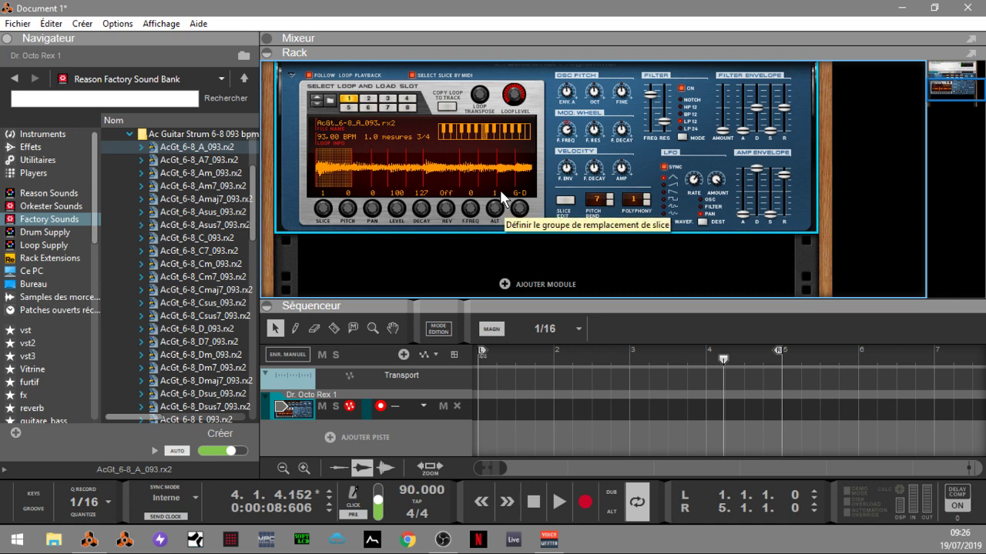
pyautogui.moveTo(501, 191)
pyautogui.mouseDown()
pyautogui.moveTo(501, 219)
pyautogui.moveTo(505, 208)
pyautogui.mouseUp()
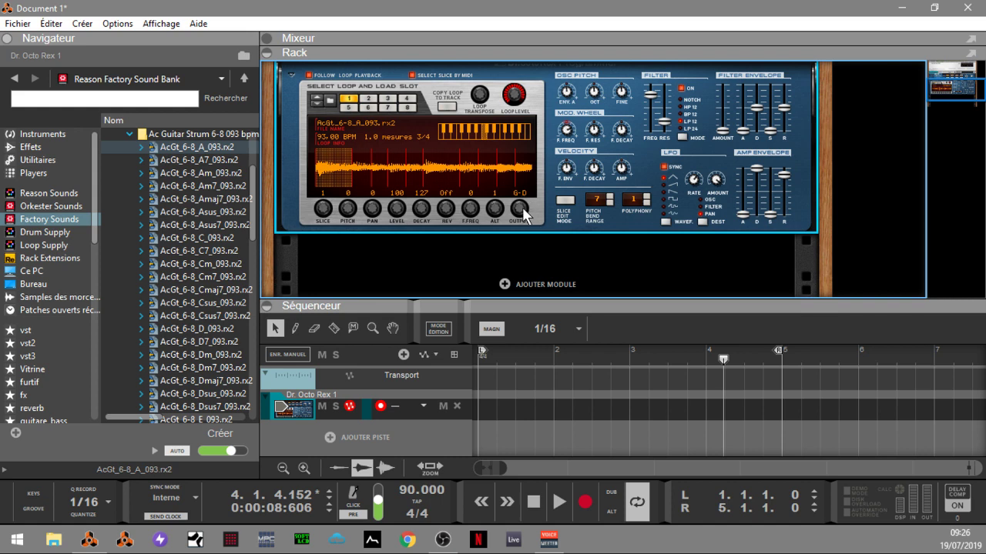
# Inspect the slice outputs on the rear of the Dr. OctoRex, and assign slice 1 to output 1-2 in the enlarged rack.
pyautogui.press('Tab')
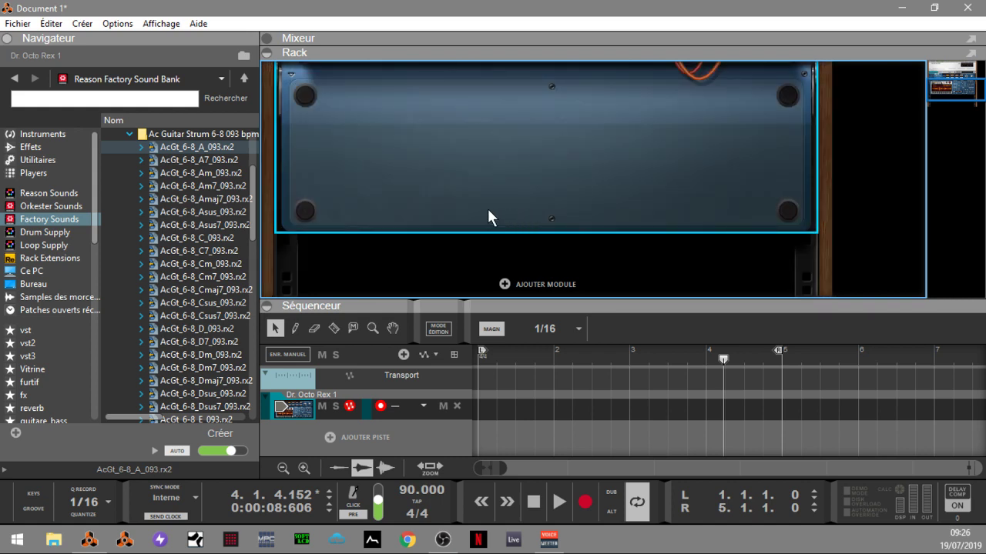
pyautogui.moveTo(940, 93); pyautogui.dragTo(944, 80)
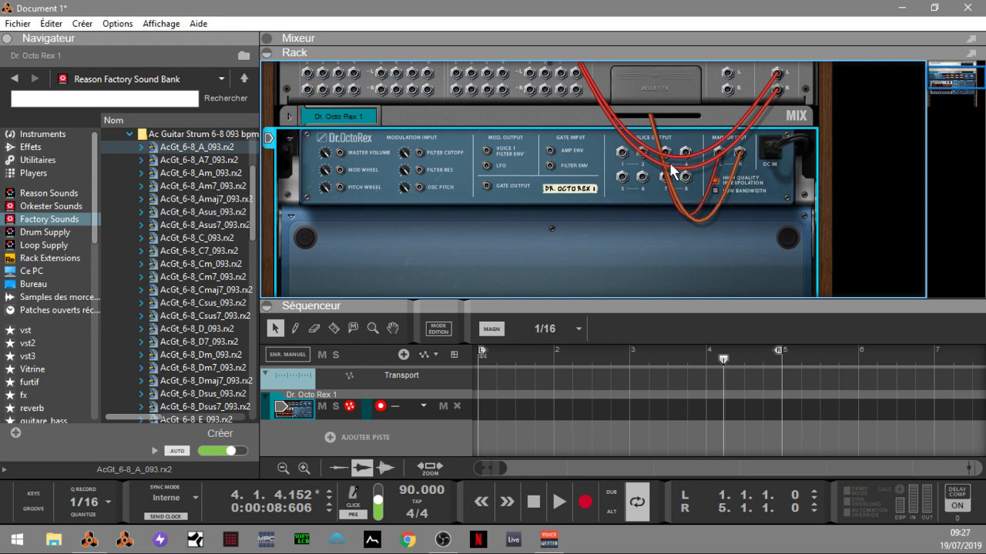
pyautogui.press('Tab')
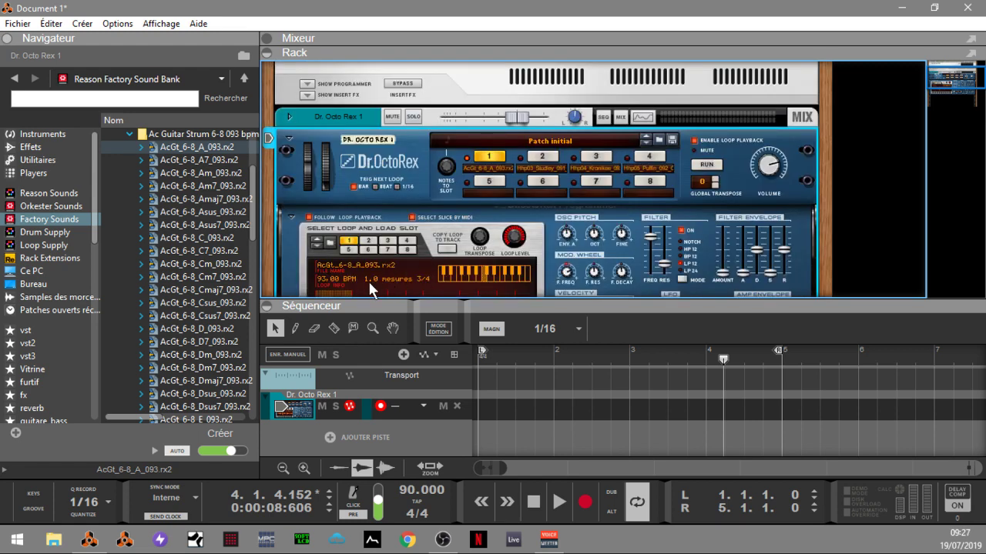
pyautogui.click(275, 306)
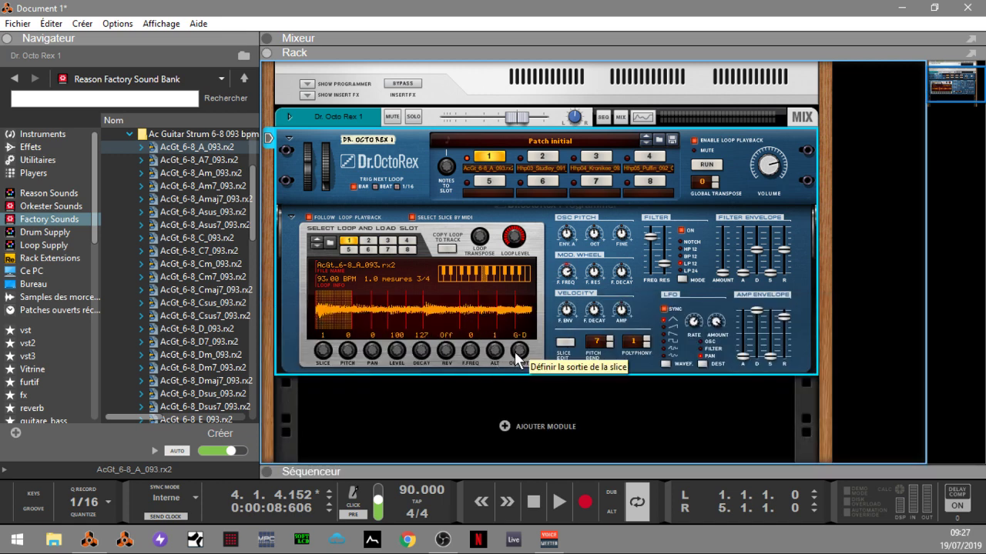
pyautogui.moveTo(514, 353); pyautogui.dragTo(519, 344)
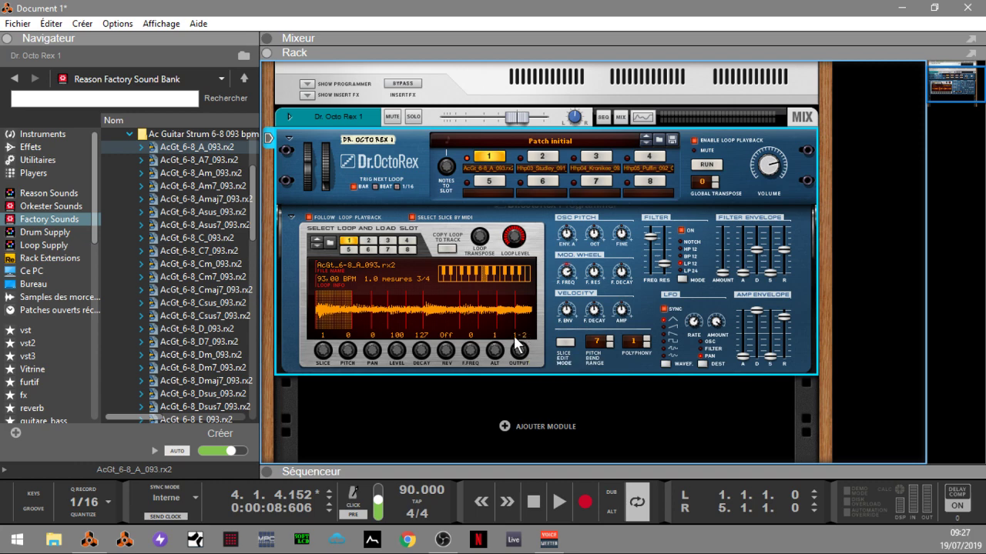
# Create a mix channel on the rear of the rack fed by Dr. OctoRex slice outputs 1 and 2.
pyautogui.press('Tab')
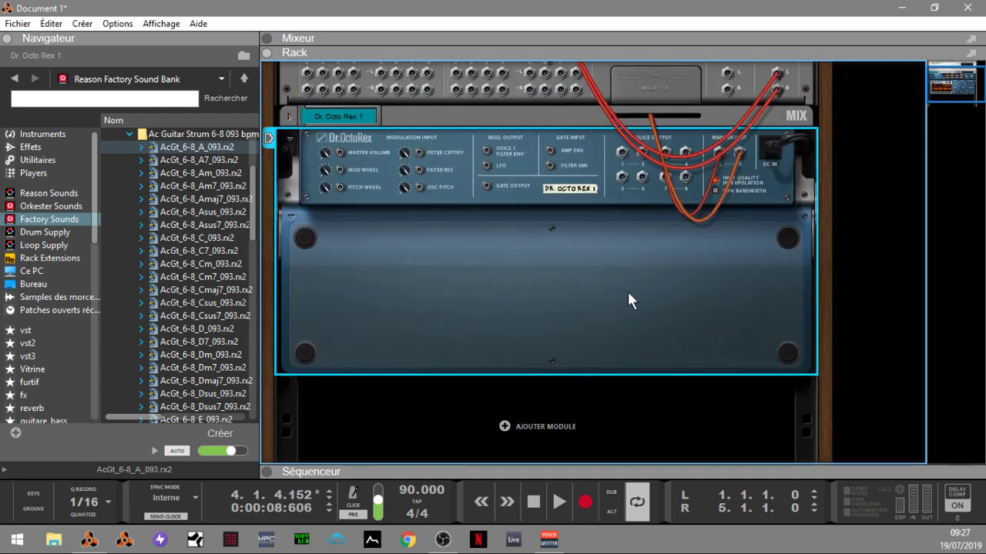
pyautogui.rightClick(622, 158)
pyautogui.click(651, 159)
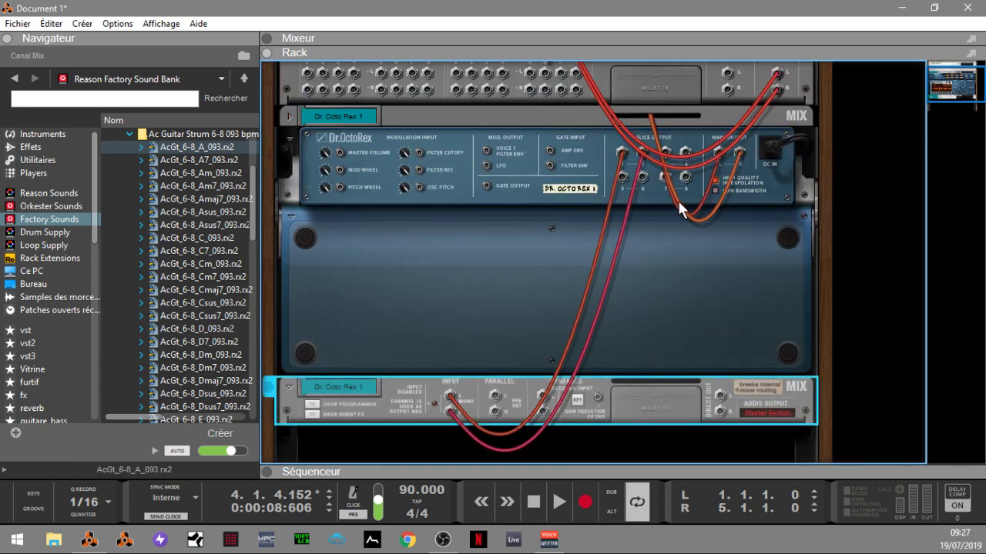
pyautogui.press('Tab')
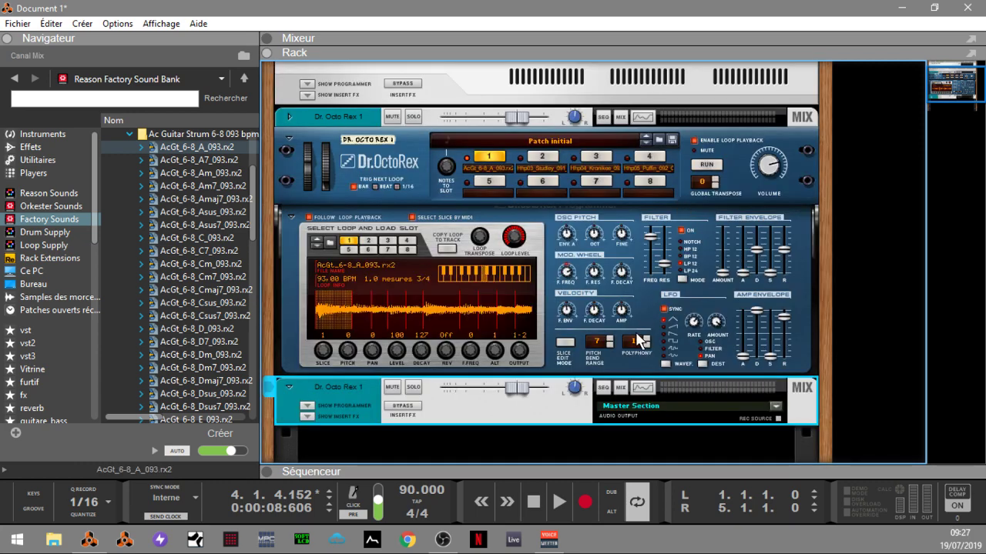
# Turn on Reverse for slice 1 and listen to the loop through both mix channels before stopping playback.
pyautogui.click(334, 311)
pyautogui.moveTo(448, 352); pyautogui.dragTo(458, 334)
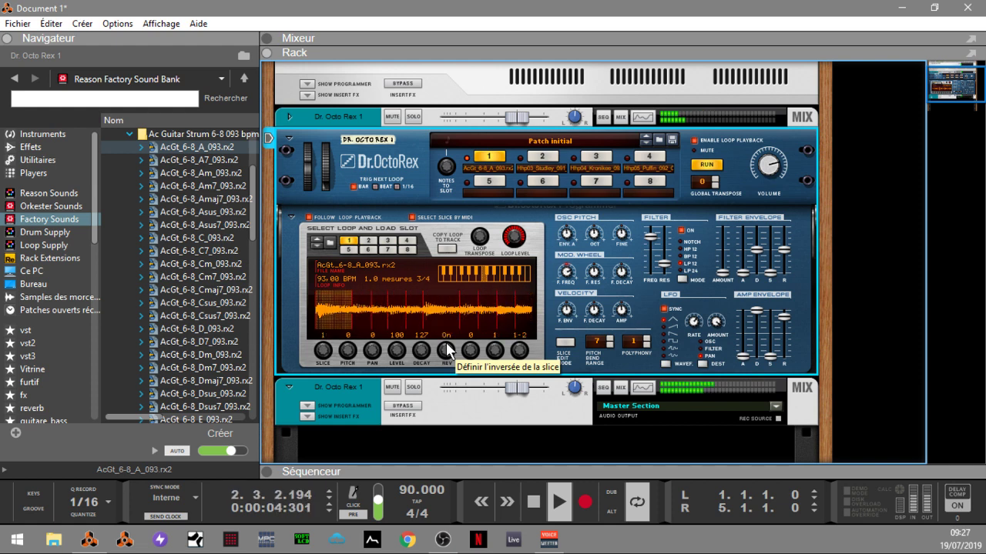
pyautogui.press('space')
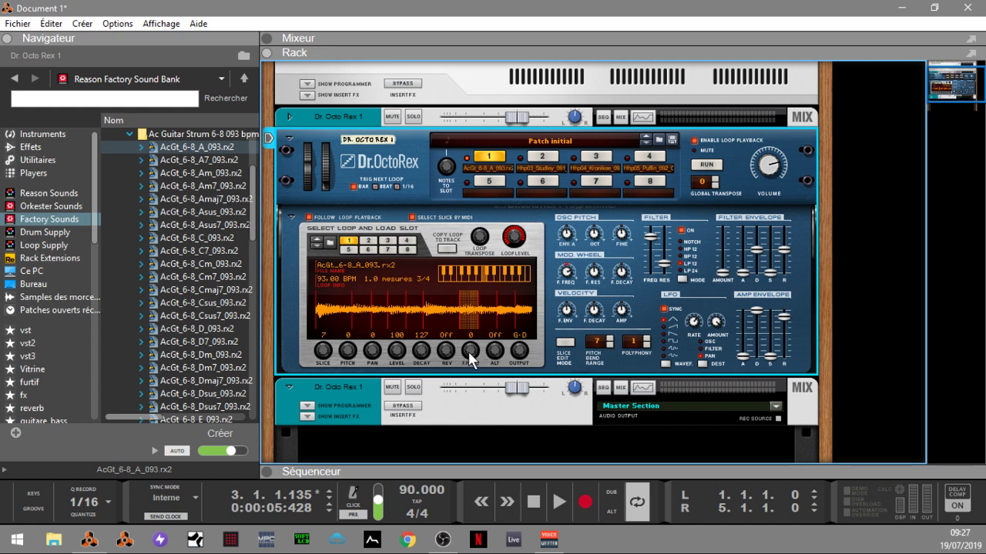
# Enable Slice Edit Mode on the Dr. OctoRex, draw a pan value of about -44 for slice 1, and start playback.
pyautogui.click(565, 342)
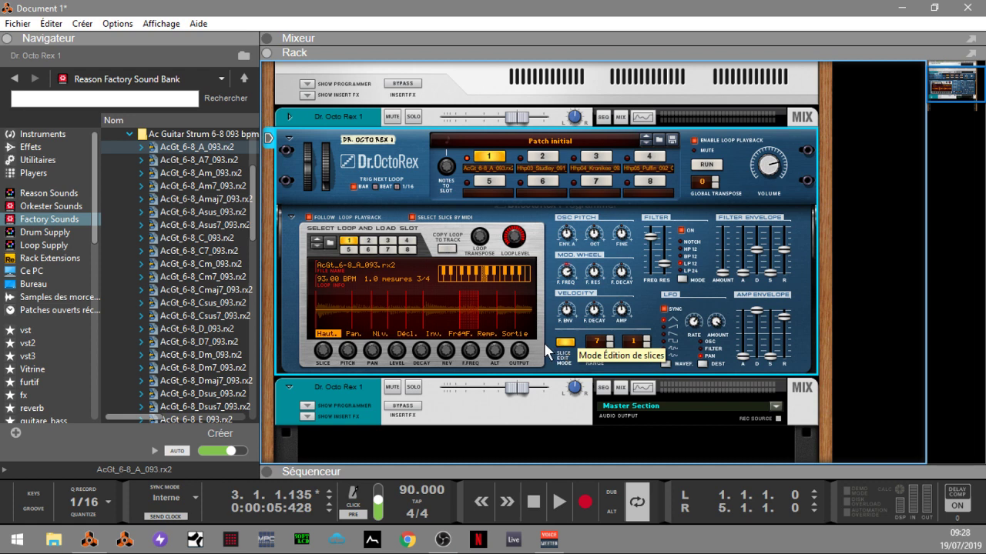
pyautogui.click(330, 329)
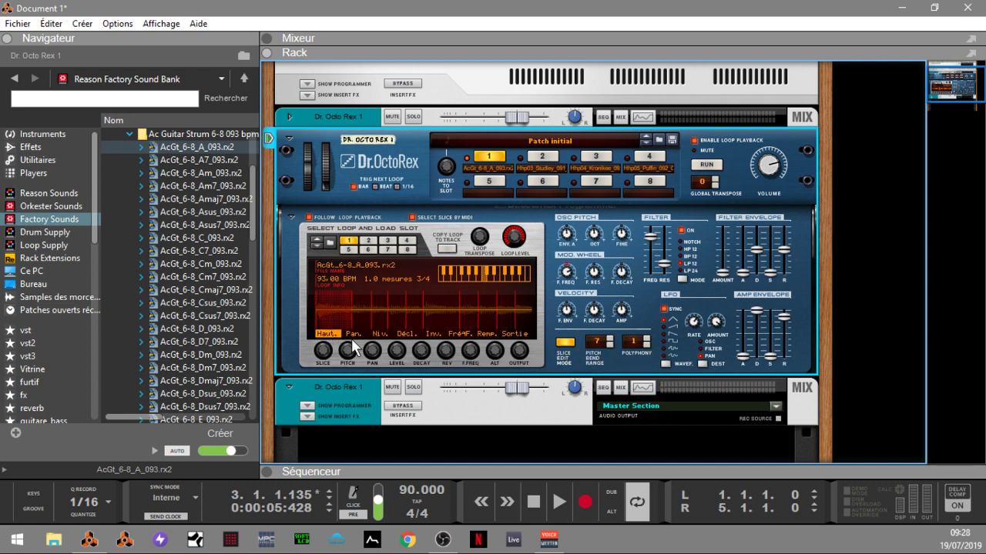
pyautogui.click(353, 334)
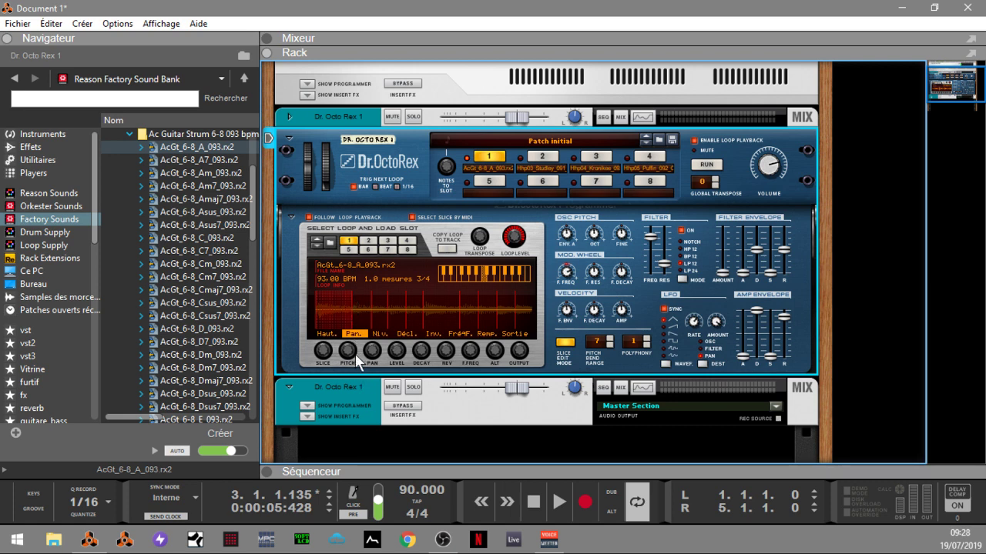
pyautogui.moveTo(337, 304); pyautogui.dragTo(336, 285)
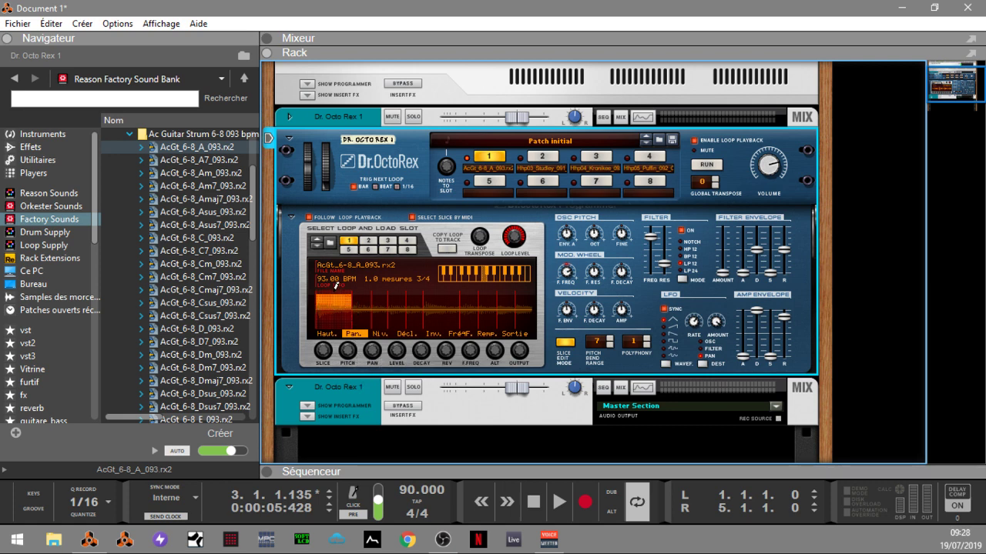
pyautogui.press('space')
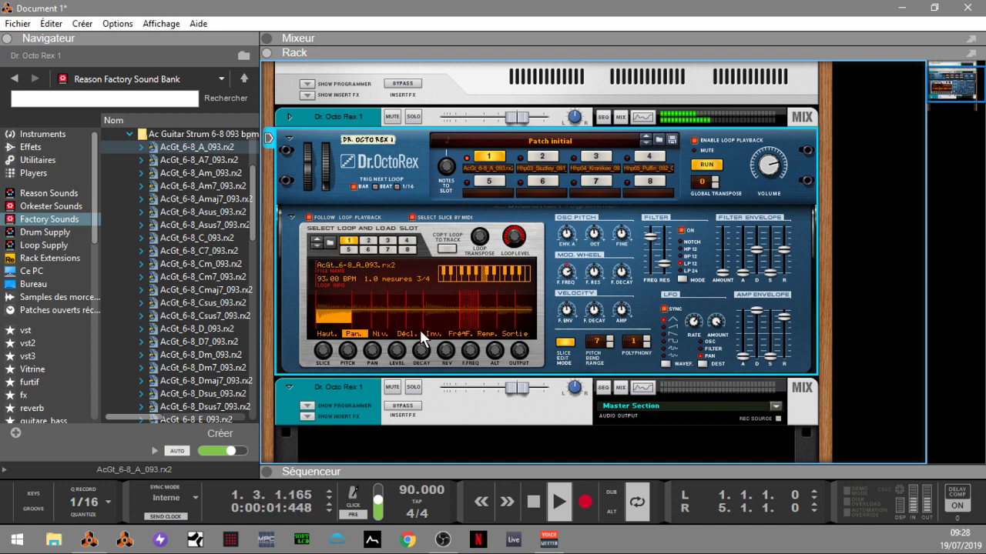
# Draw different slice levels in the loop display, lowering slices 5 and 8 and raising slice 7 to 127.
pyautogui.click(379, 335)
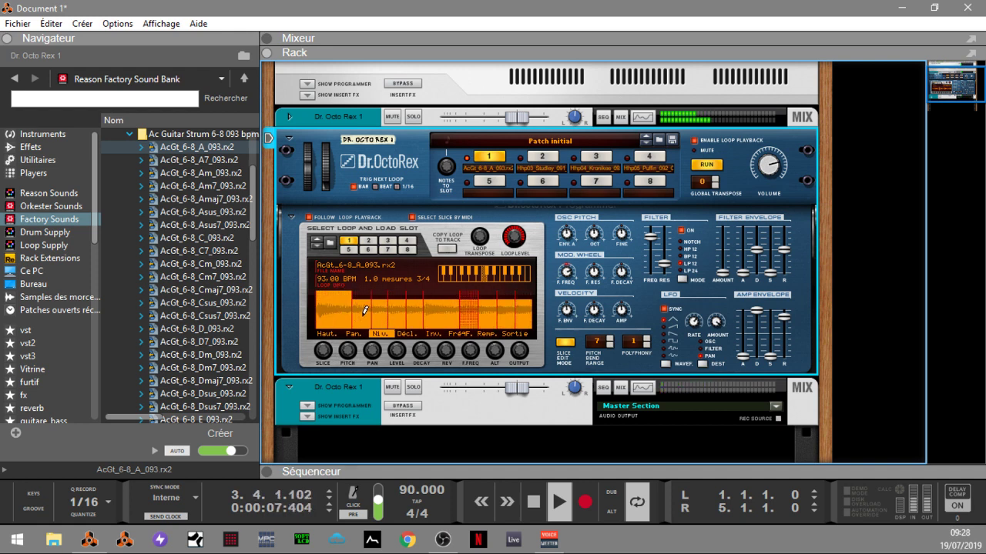
pyautogui.moveTo(406, 305); pyautogui.dragTo(409, 320)
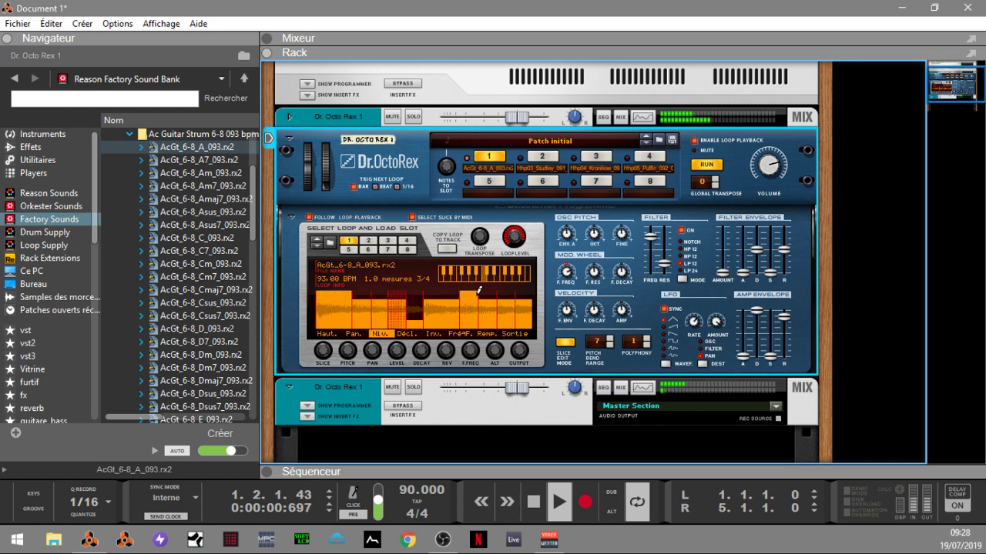
pyautogui.moveTo(487, 307); pyautogui.dragTo(495, 317)
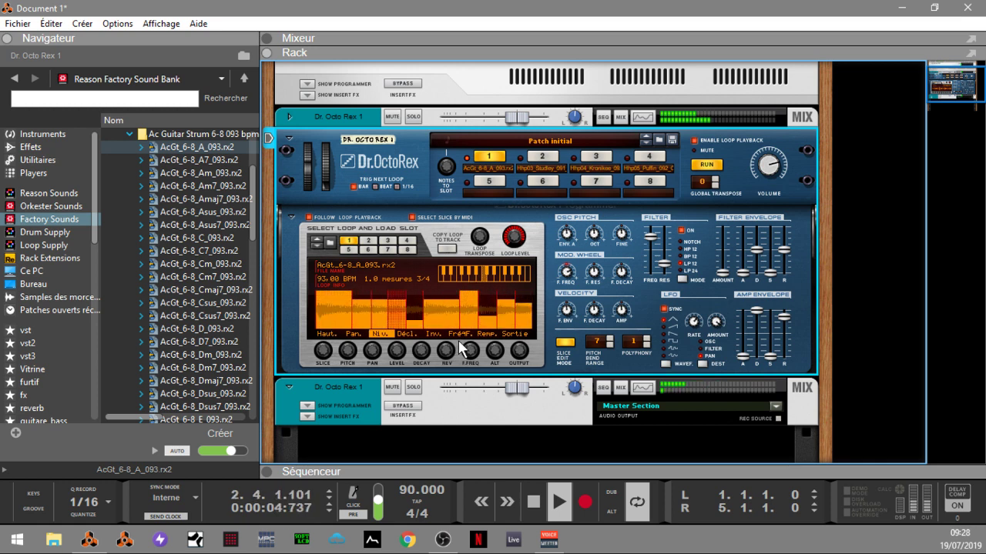
# Shorten the decay of every other slice in the guitar loop, from slice 1 through slice 9.
pyautogui.click(409, 334)
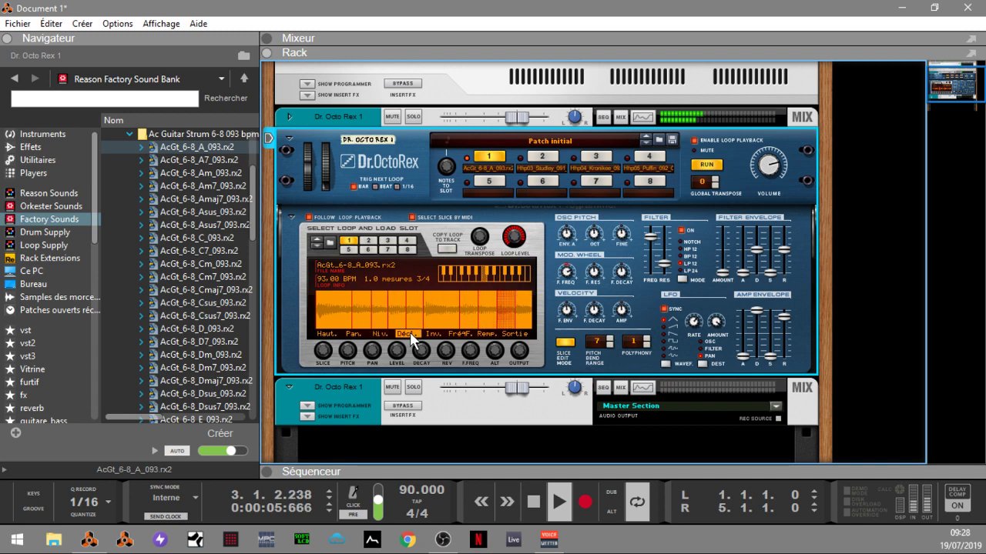
pyautogui.click(335, 307)
pyautogui.click(379, 308)
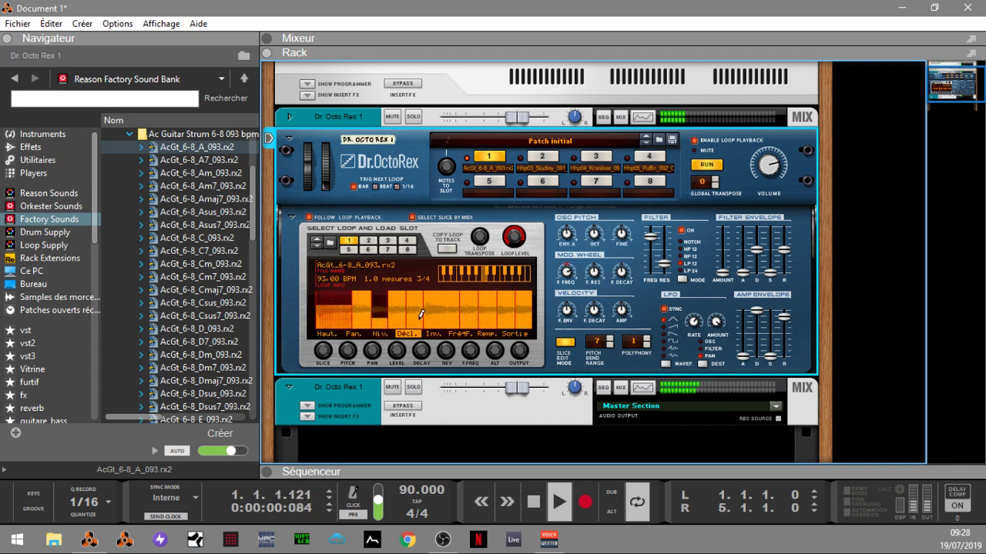
pyautogui.click(415, 308)
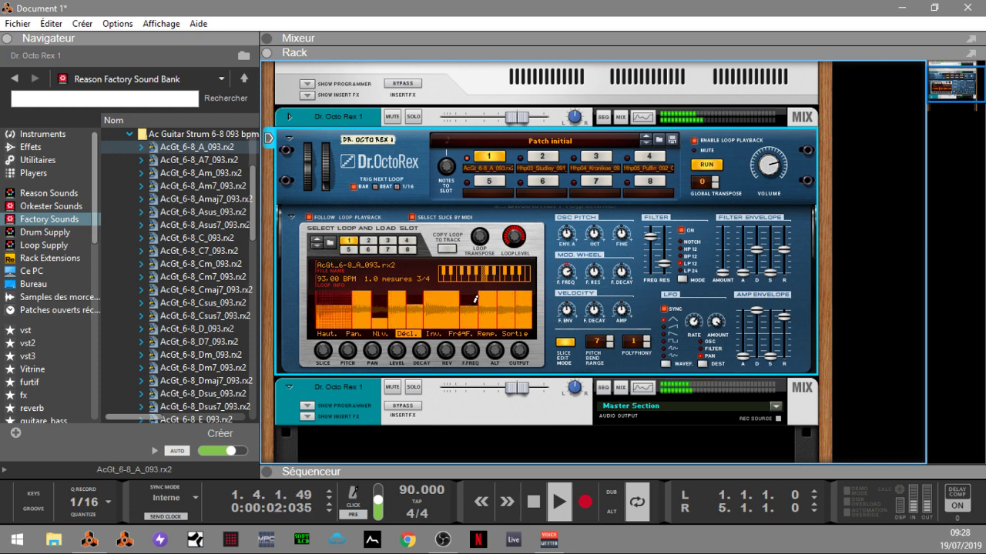
pyautogui.click(506, 310)
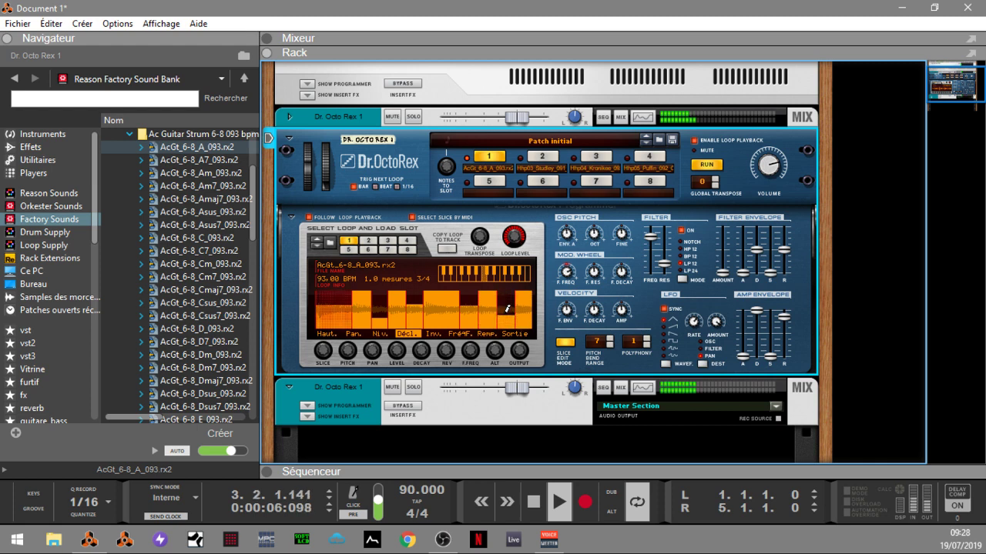
# Turn on Reverse for slice 6, listen to the loop, and stop playback.
pyautogui.click(434, 334)
pyautogui.click(439, 314)
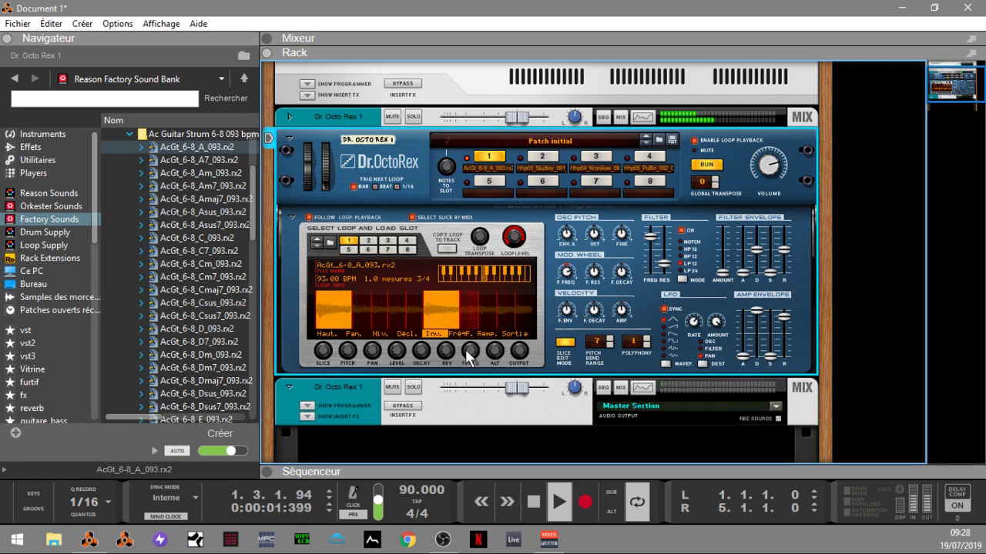
pyautogui.press('space')
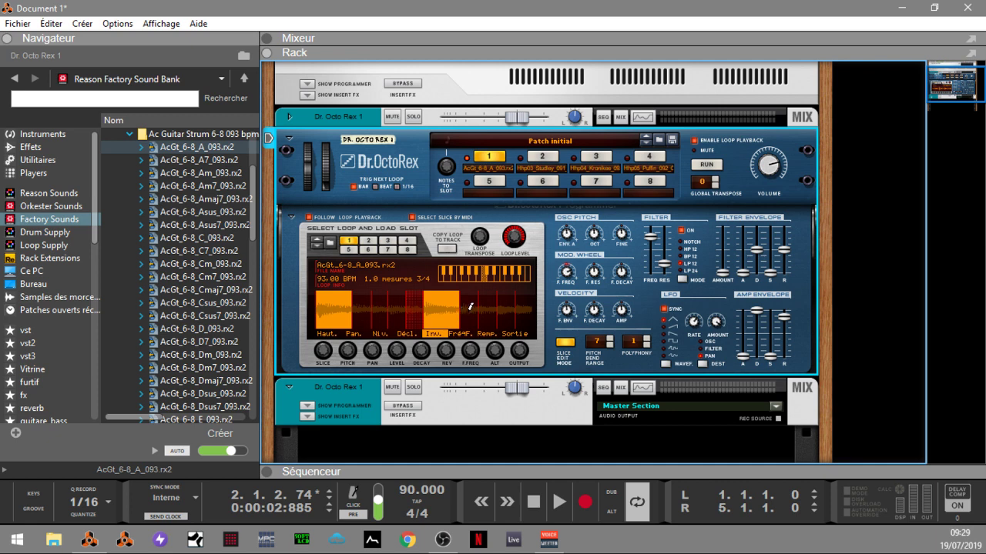
# Draw per-slice filter frequency offsets across the guitar loop, and assign several slices to Alt groups while it plays.
pyautogui.click(460, 334)
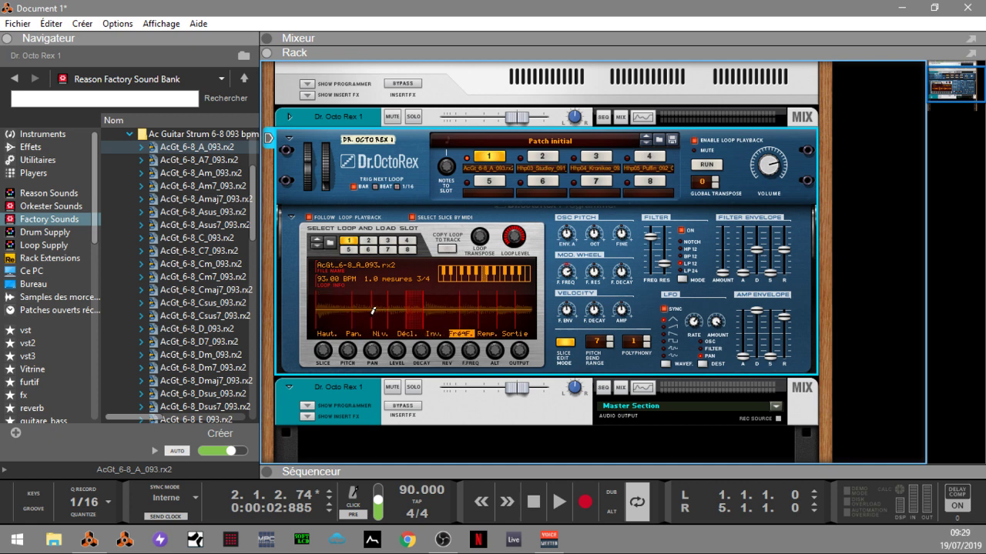
pyautogui.press('space')
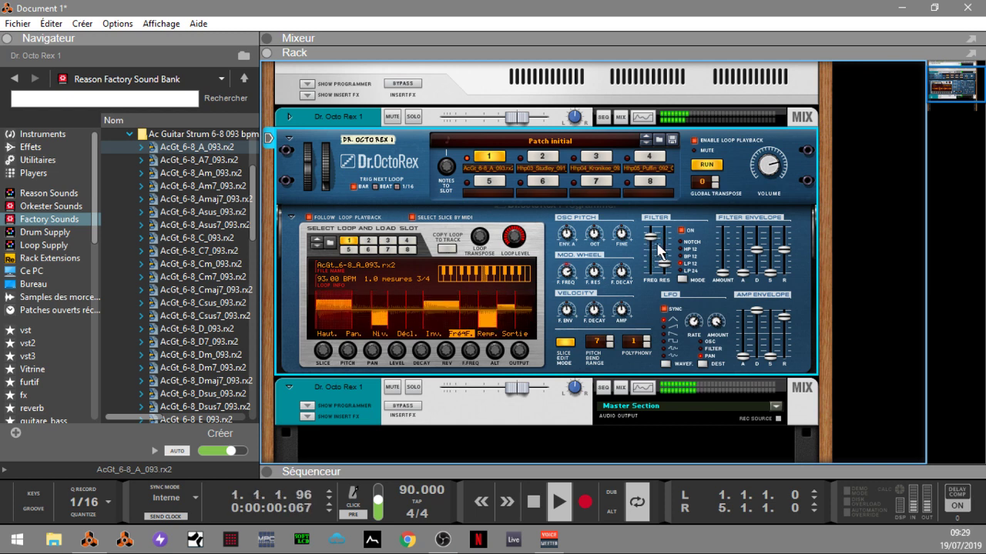
pyautogui.click(487, 334)
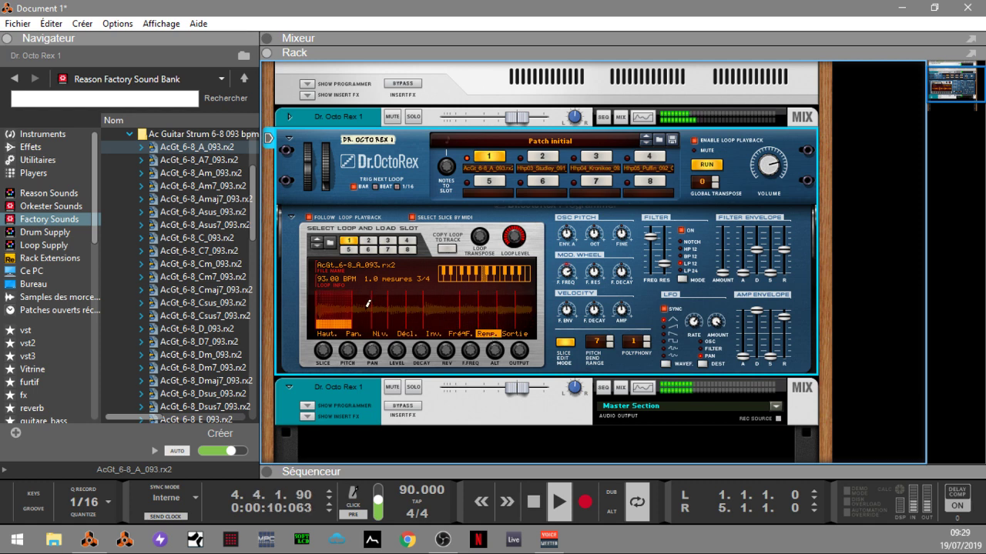
pyautogui.moveTo(367, 304); pyautogui.dragTo(520, 308)
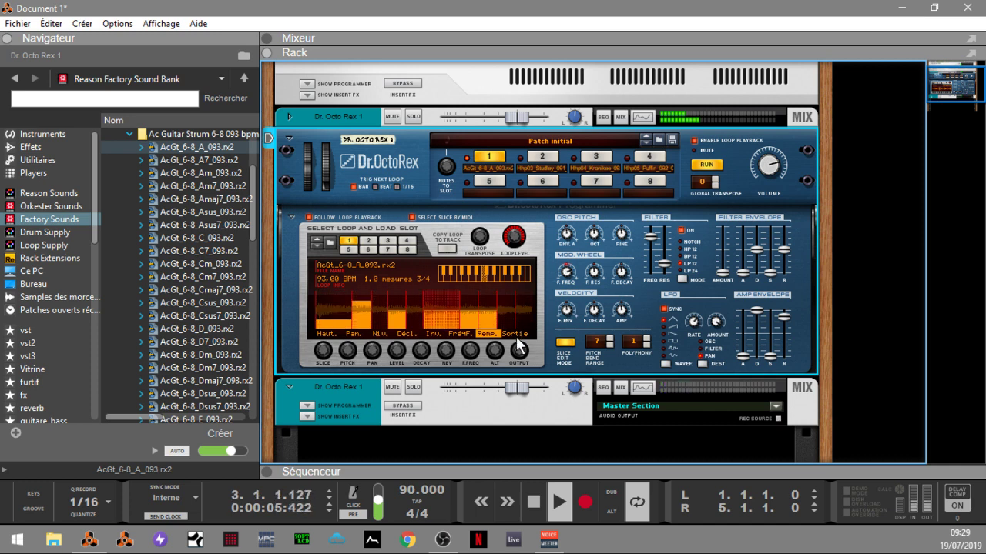
# Try assigning slices 2 and 4 to separate outputs, reset both to the main output, and stop playback.
pyautogui.click(516, 334)
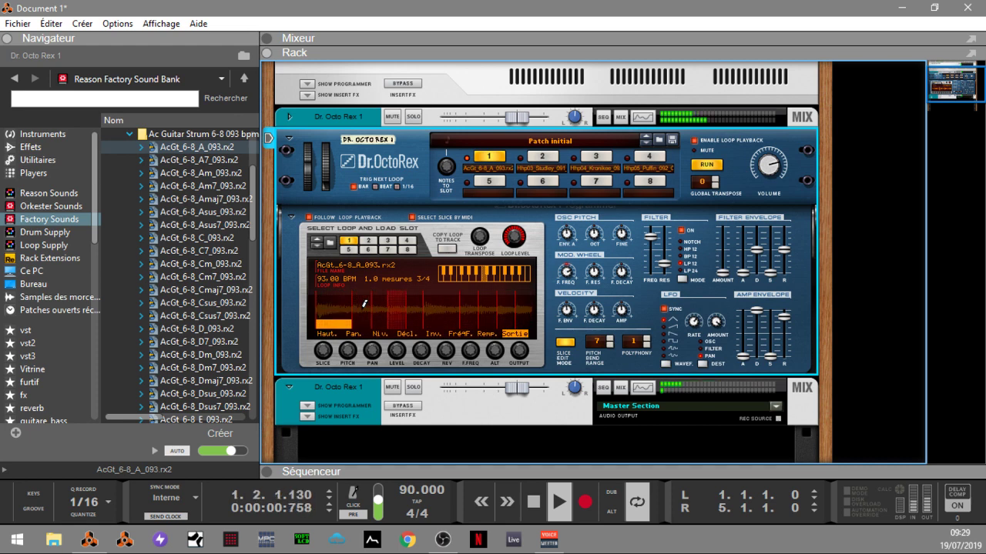
pyautogui.moveTo(364, 303); pyautogui.dragTo(402, 299)
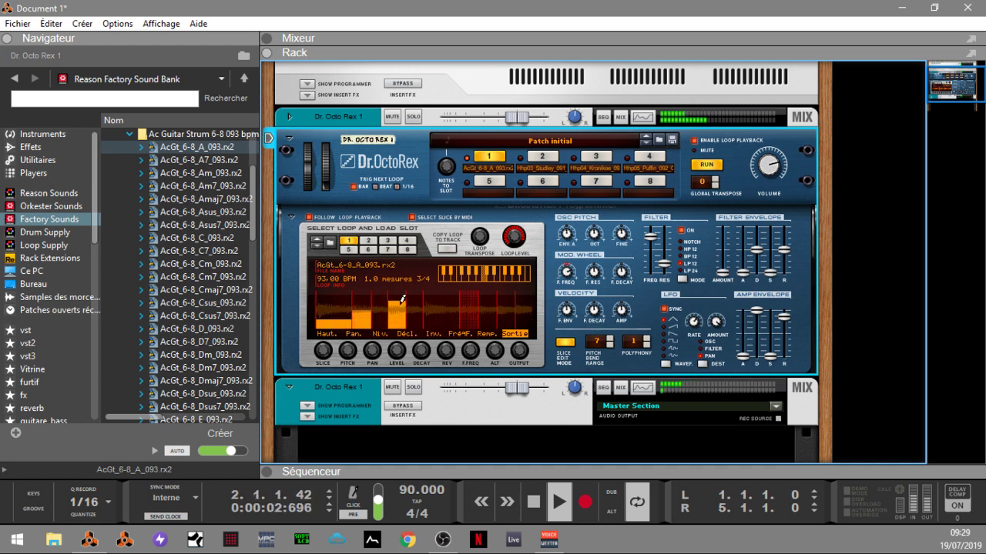
pyautogui.moveTo(343, 321)
pyautogui.mouseDown()
pyautogui.moveTo(364, 317)
pyautogui.moveTo(399, 337)
pyautogui.mouseUp()
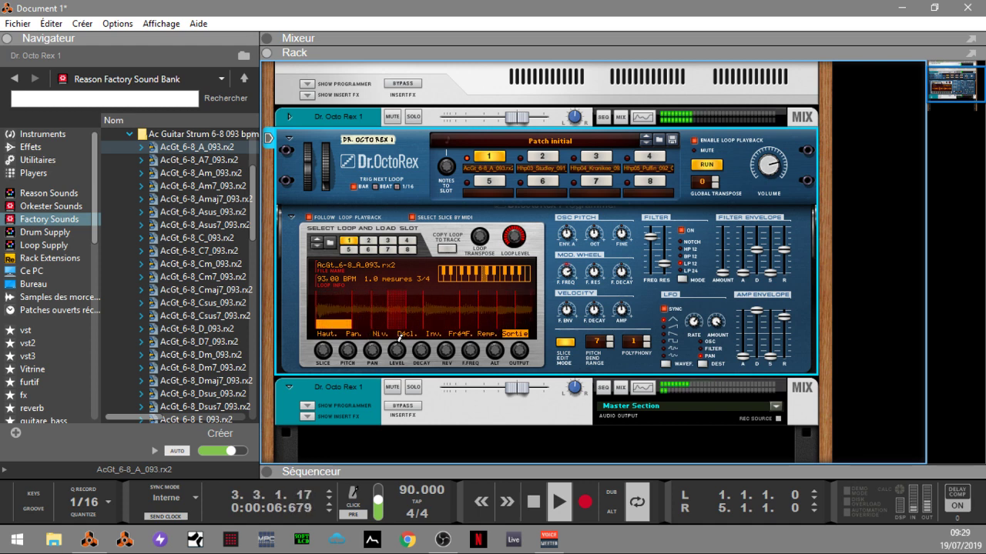
pyautogui.press('space')
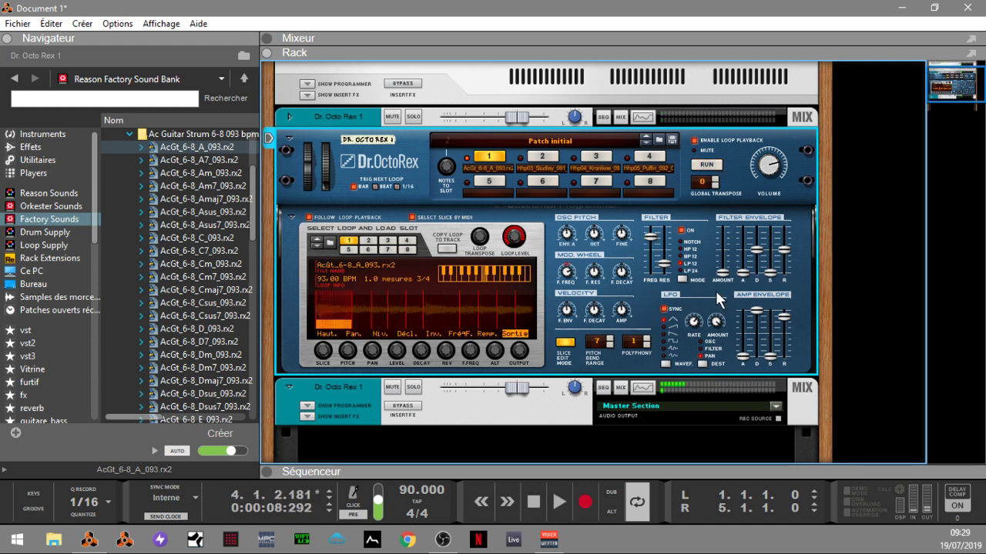
# Create another mix channel on the rear of the rack fed by Dr. OctoRex slice outputs 3 and 4.
pyautogui.press('Tab')
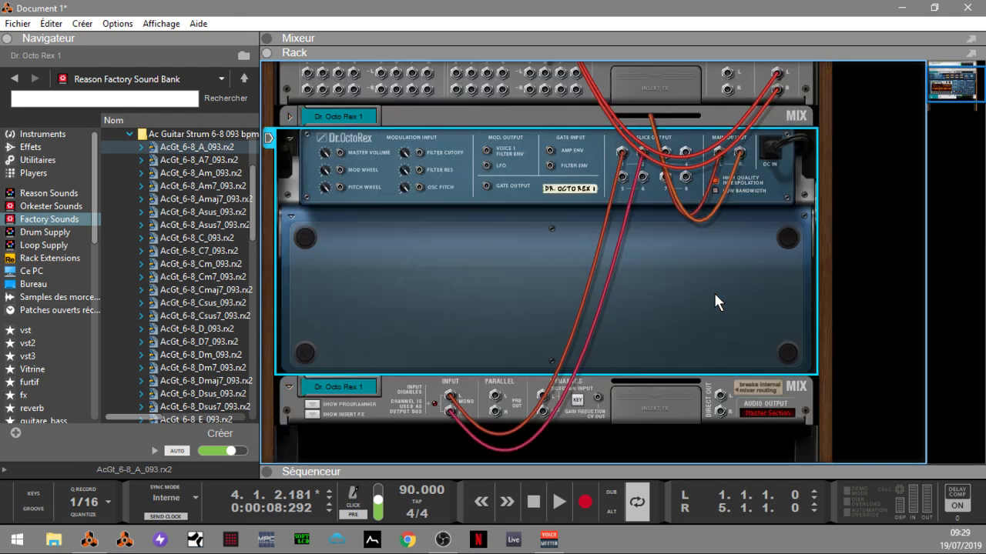
pyautogui.rightClick(668, 152)
pyautogui.click(705, 155)
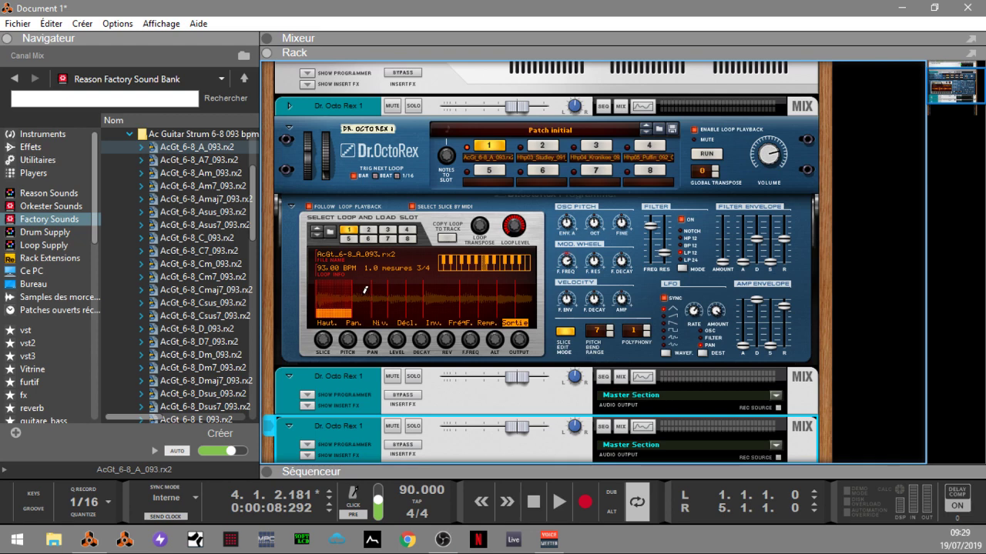
# Route slice 2 to output 3-4, check its slice settings, and play the loop through the mix channels before stopping.
pyautogui.click(365, 293)
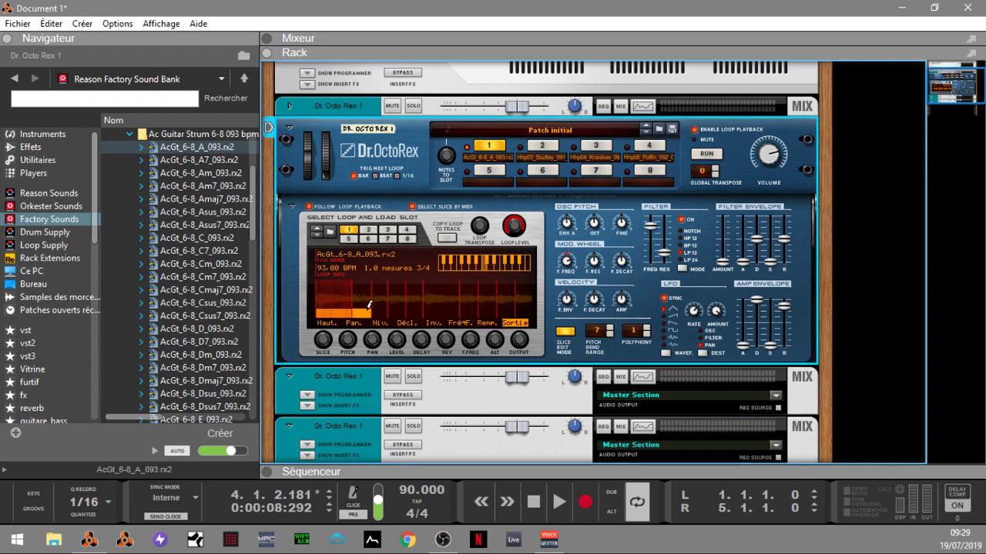
pyautogui.click(570, 333)
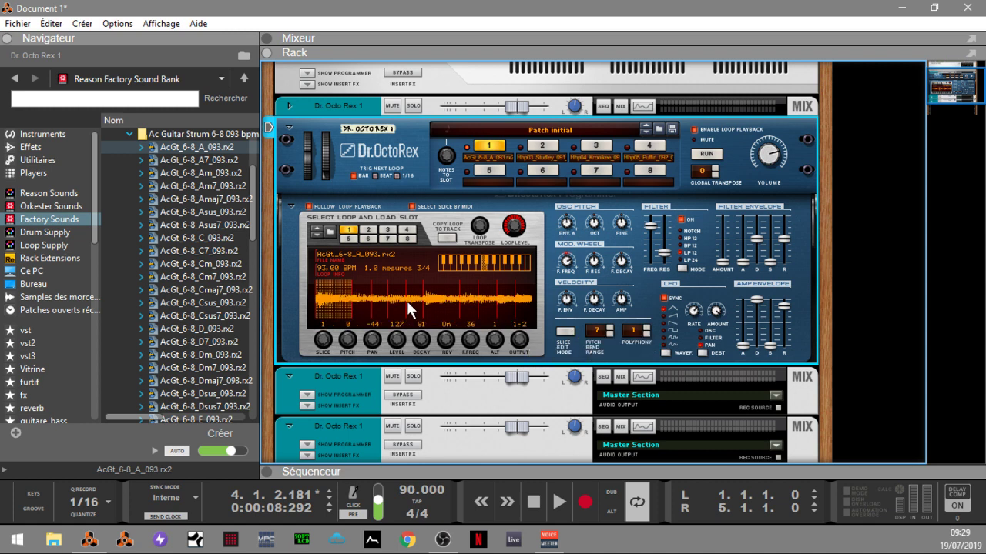
pyautogui.click(359, 300)
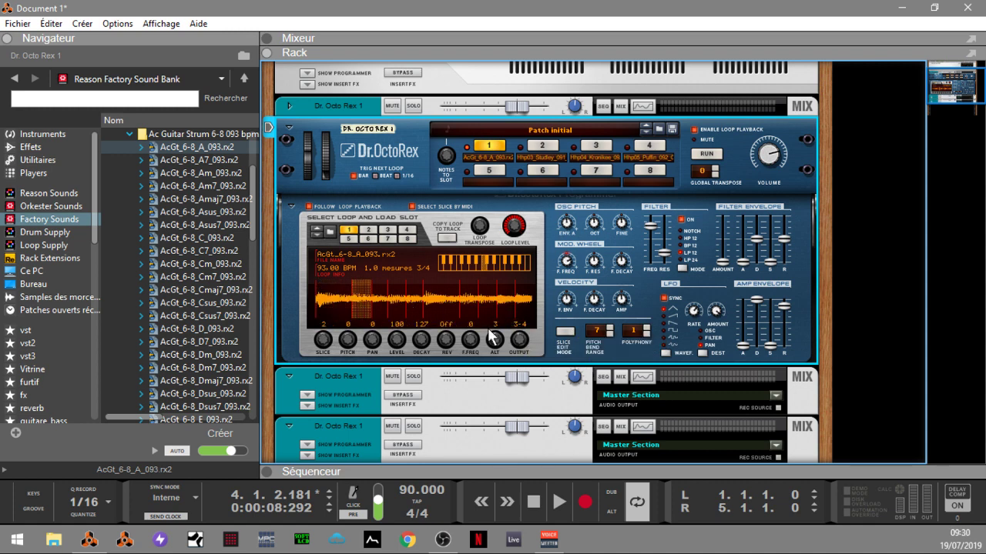
pyautogui.press('space')
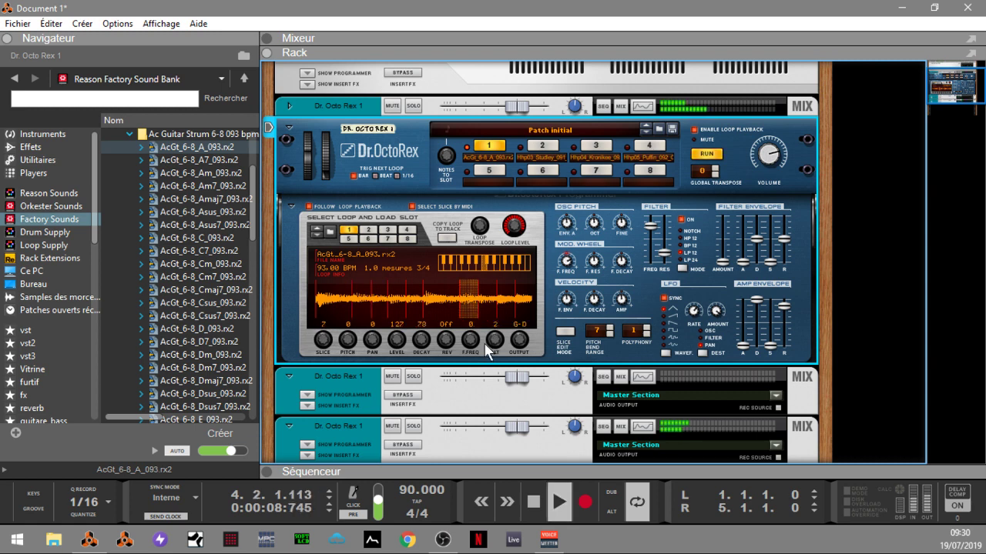
pyautogui.click(564, 331)
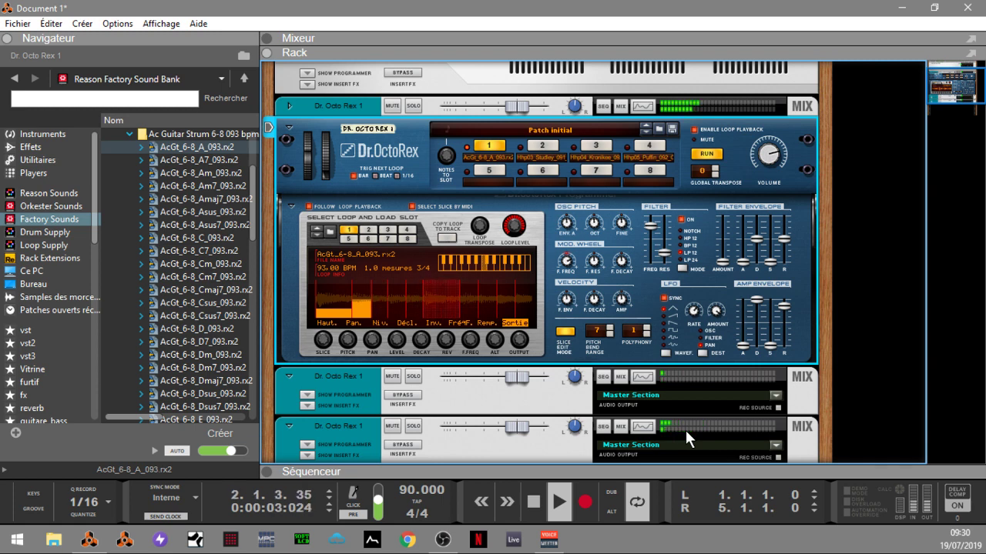
pyautogui.press('space')
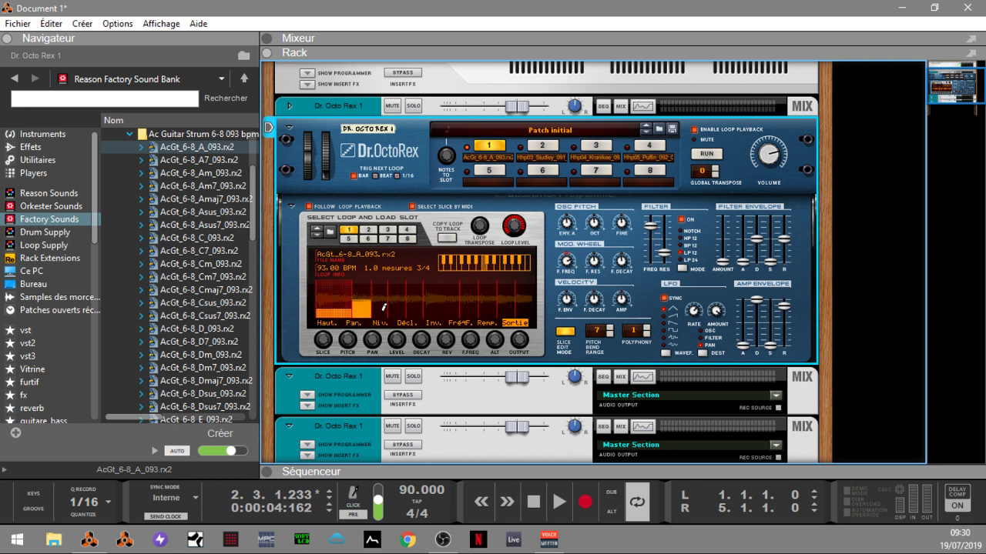
# Show the Reverse values of the slices and play the loop, soloing both slice output mix channels before stopping playback.
pyautogui.click(433, 322)
pyautogui.press('space')
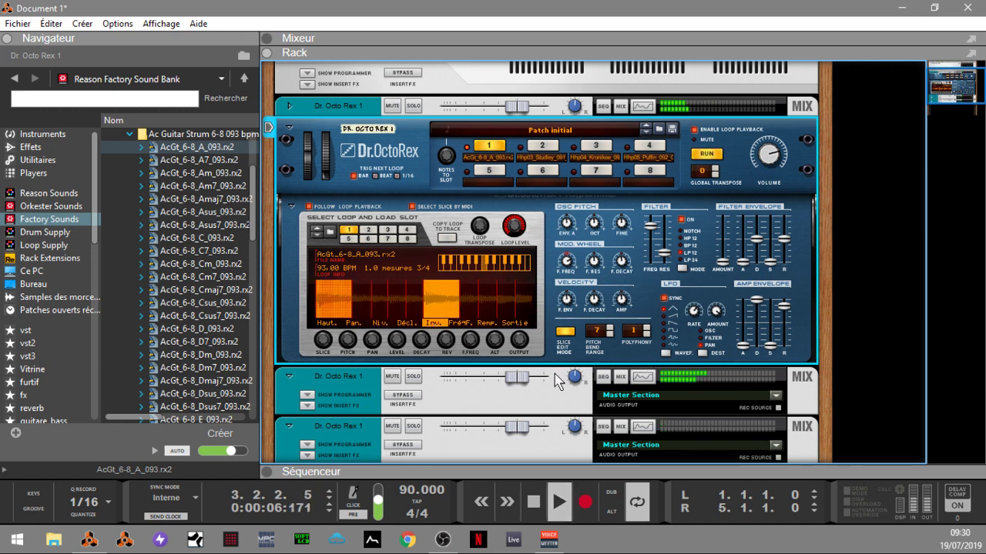
pyautogui.click(413, 376)
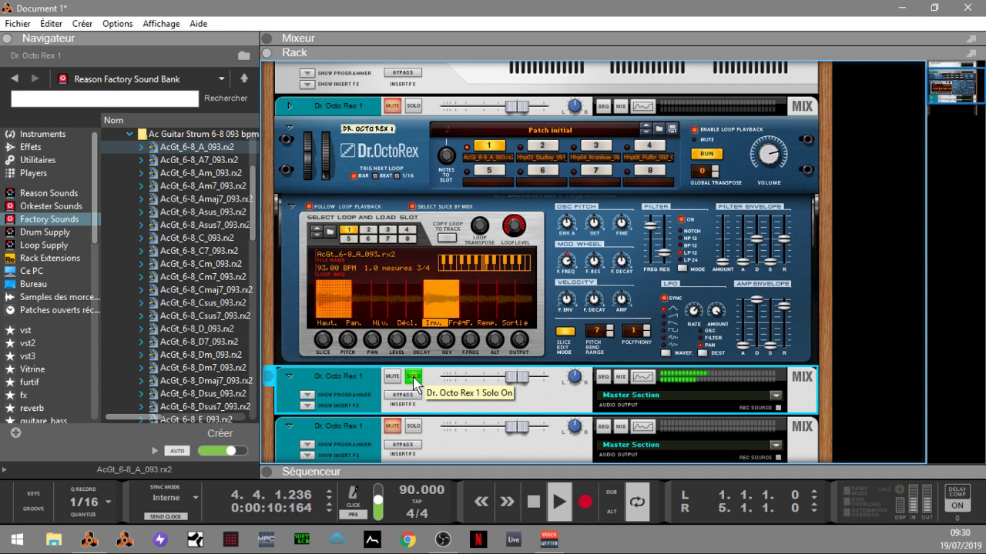
pyautogui.click(413, 429)
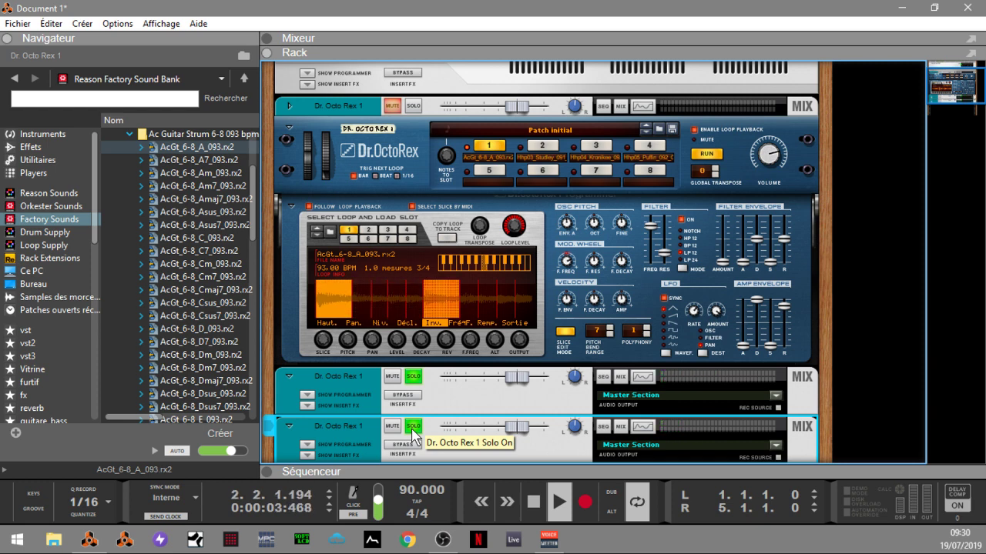
pyautogui.press('space')
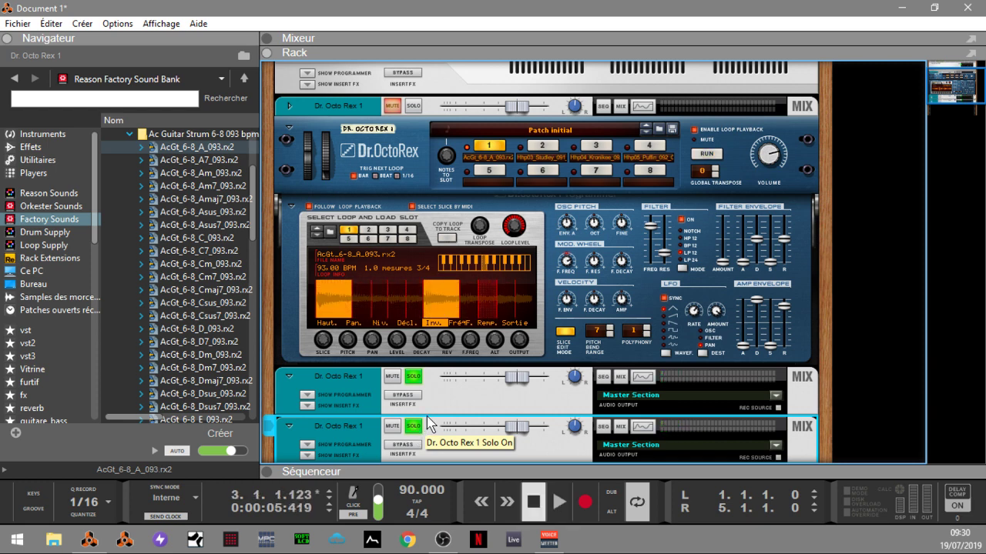
# Show the insert effects of the first slice output mix channel and add a DDL-1 digital delay line there.
pyautogui.click(307, 406)
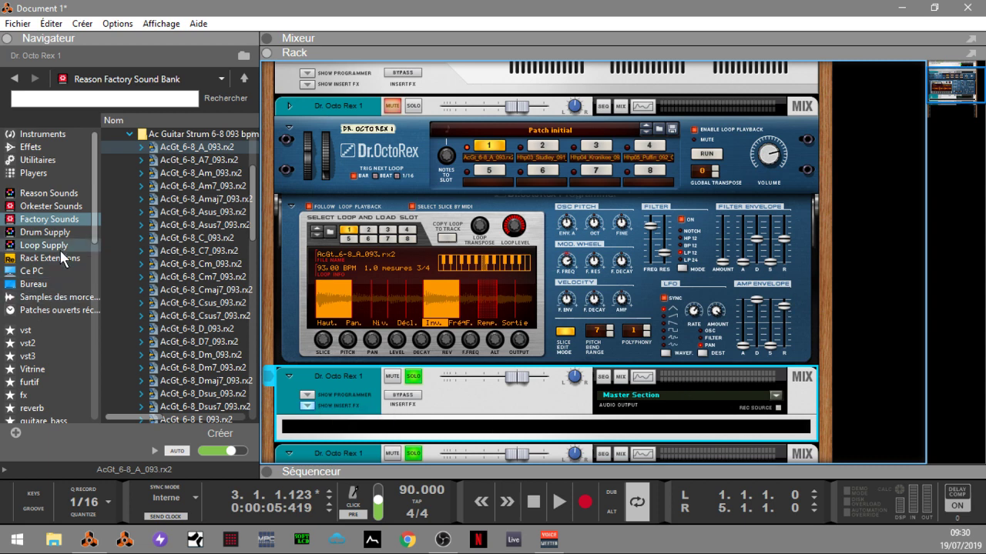
pyautogui.click(32, 147)
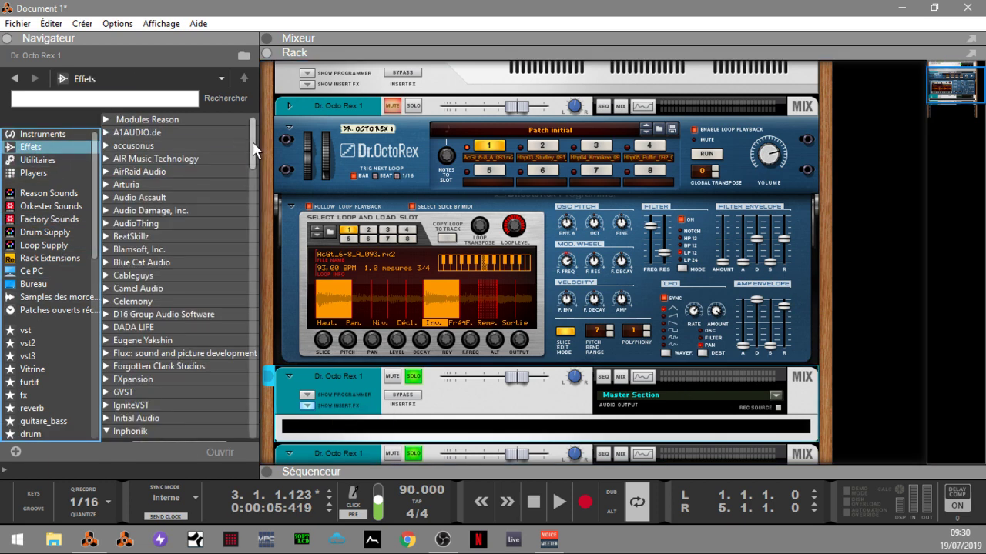
pyautogui.moveTo(254, 152); pyautogui.dragTo(261, 109)
pyautogui.scroll(-1, 195, 162)
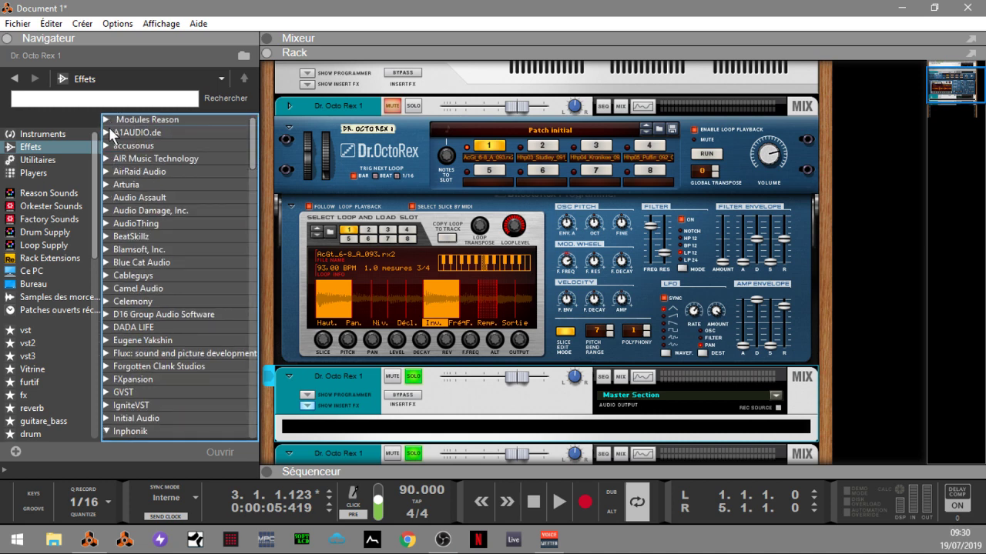
pyautogui.click(109, 126)
pyautogui.moveTo(255, 144); pyautogui.dragTo(254, 182)
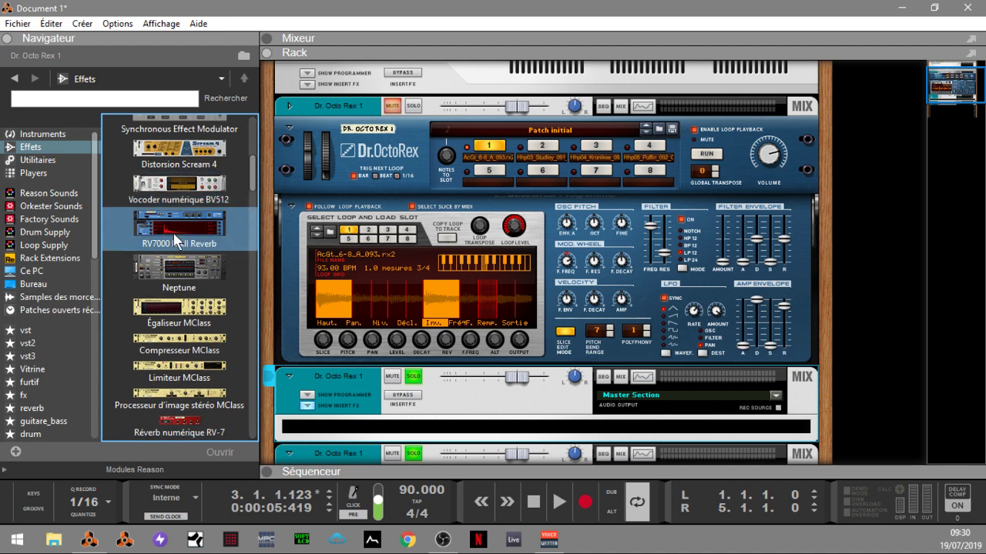
pyautogui.moveTo(254, 178); pyautogui.dragTo(257, 197)
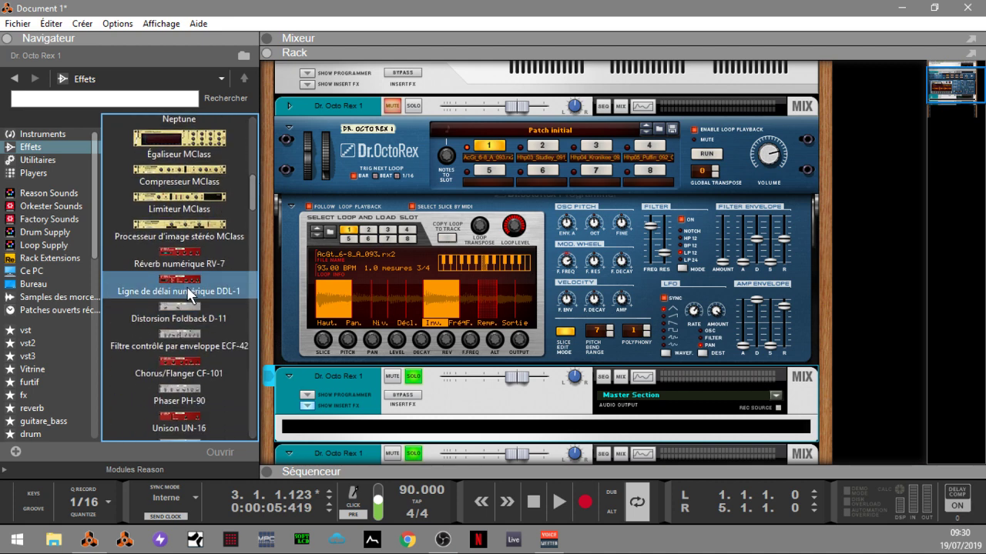
pyautogui.moveTo(188, 295); pyautogui.dragTo(441, 416)
# Play the loop and turn off solo on both slice output mix channels.
pyautogui.press('space')
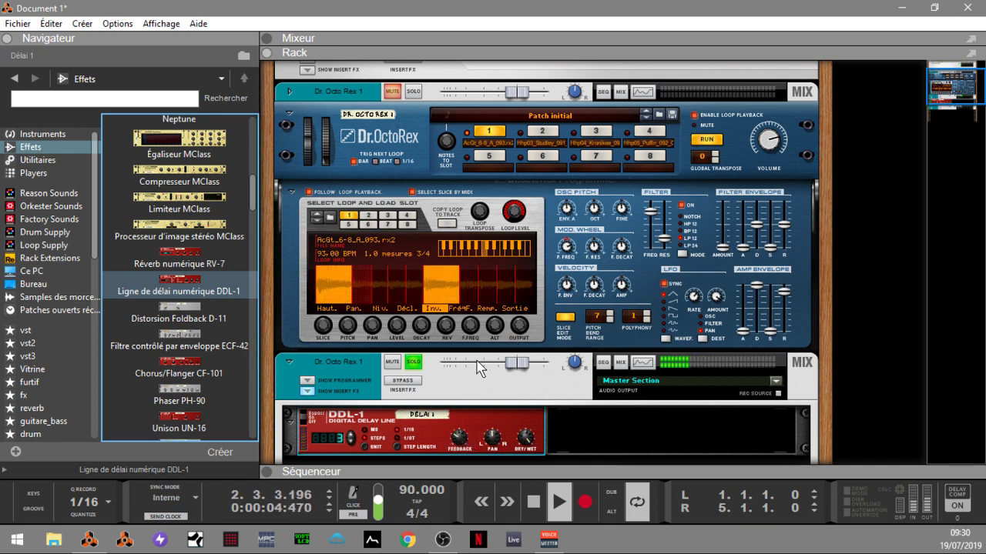
pyautogui.click(413, 362)
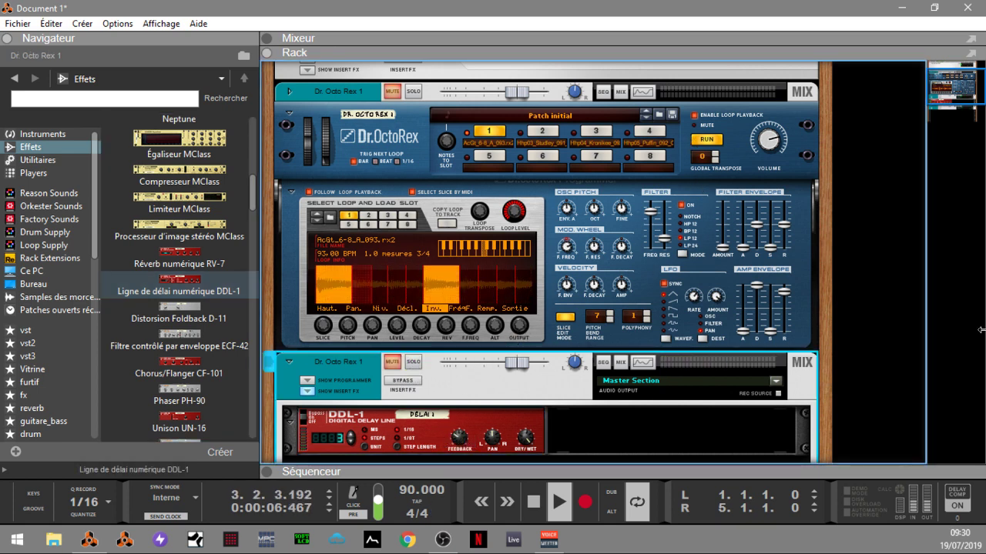
pyautogui.scroll(-4, 966, 125)
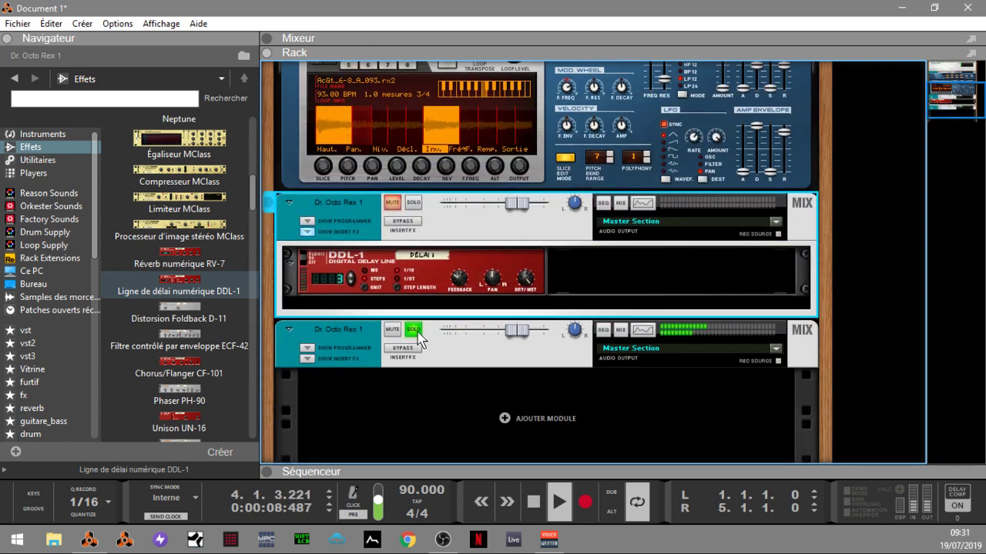
pyautogui.click(413, 330)
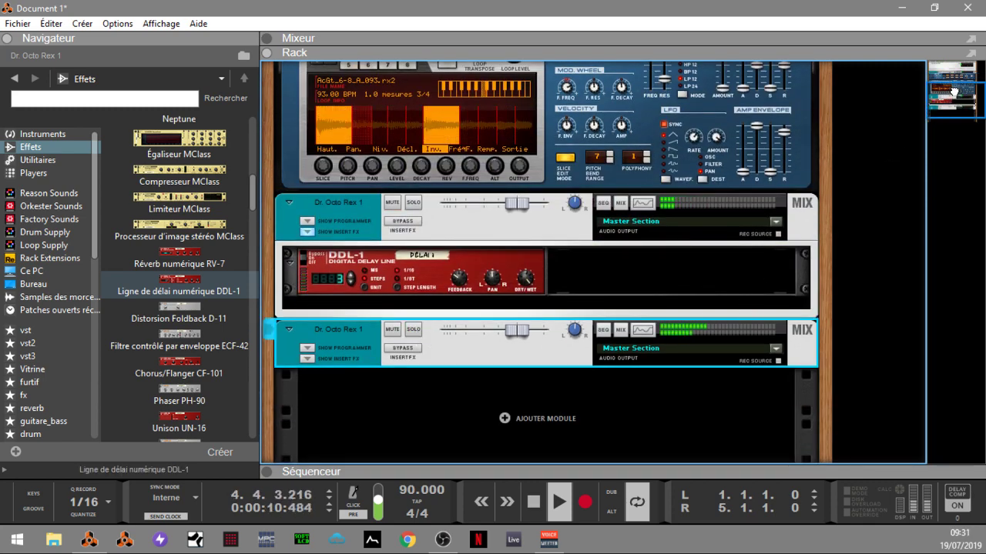
# Bypass and re-enable the insert effects of the delayed mix channel to compare the sound, ending with playback stopped.
pyautogui.scroll(2, 952, 87)
pyautogui.scroll(1, 951, 87)
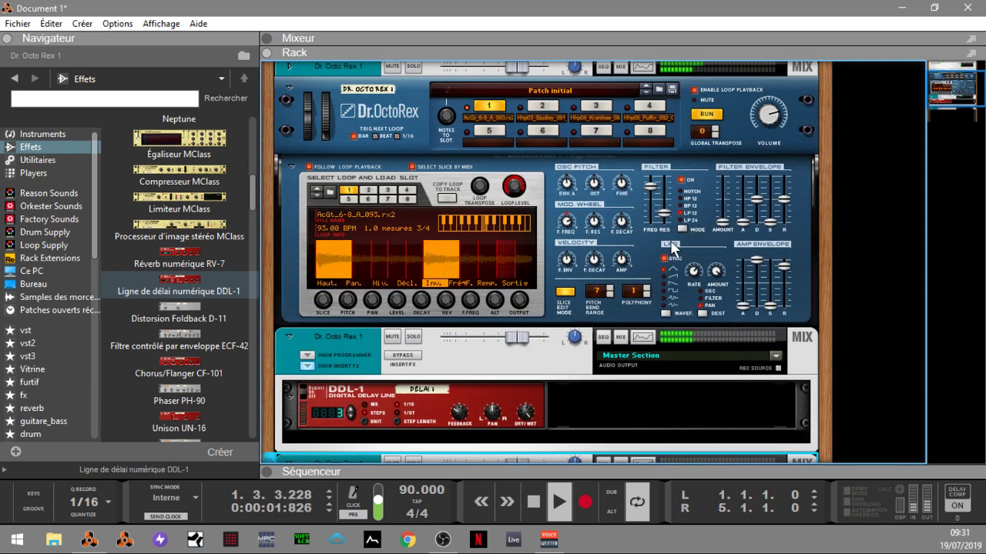
pyautogui.moveTo(464, 417)
pyautogui.click(450, 398)
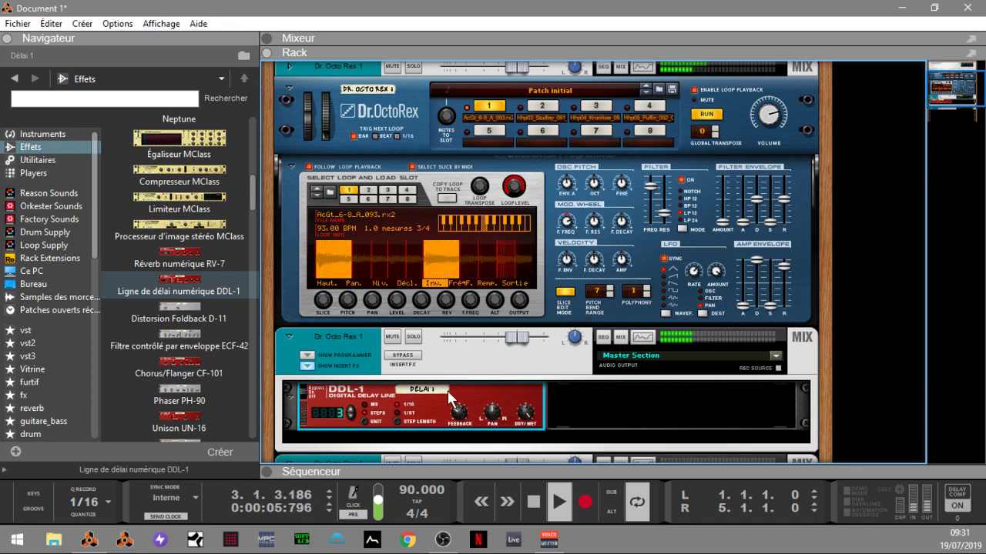
pyautogui.click(399, 360)
pyautogui.click(399, 360)
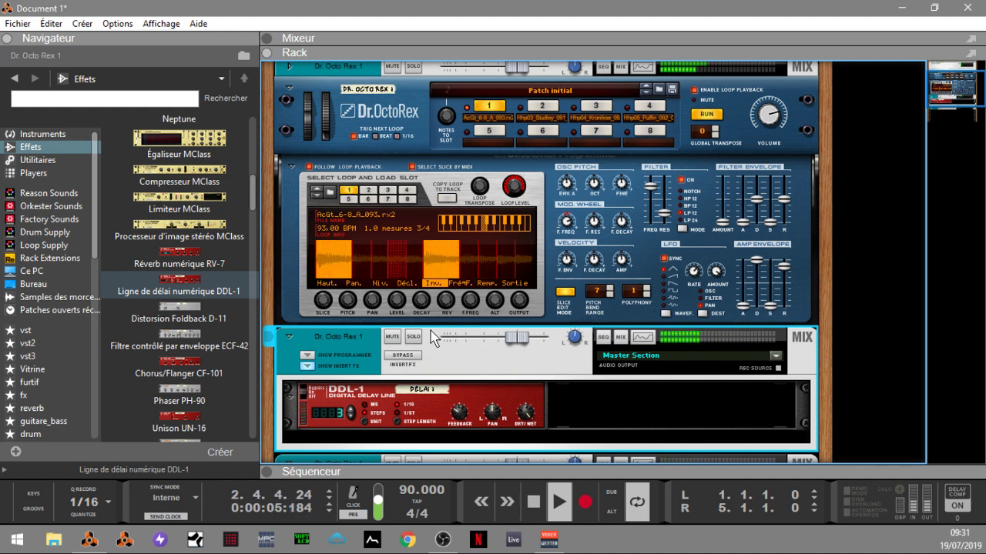
pyautogui.press('space')
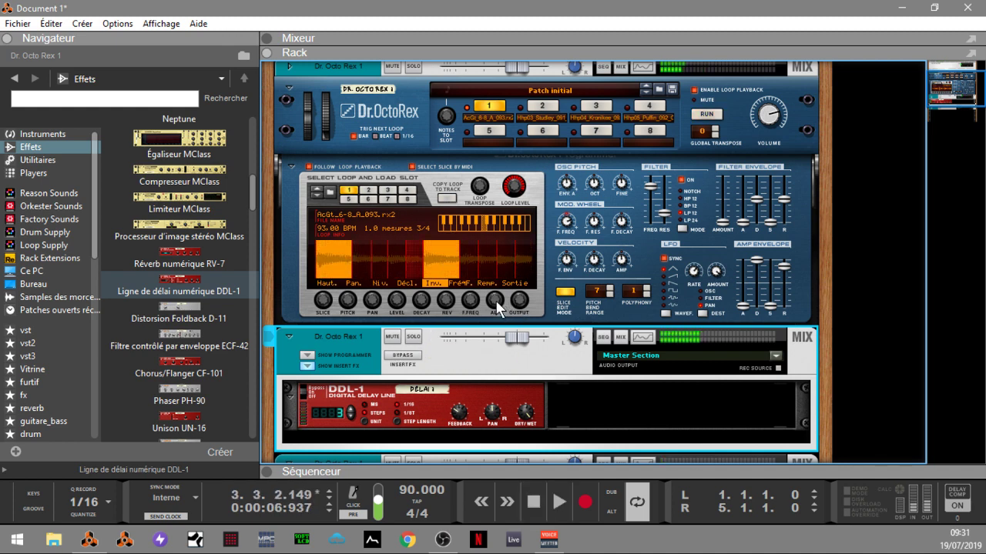
# Play the loop once more, stop it, and check the slice output cabling on the rear of the rack.
pyautogui.click(497, 305)
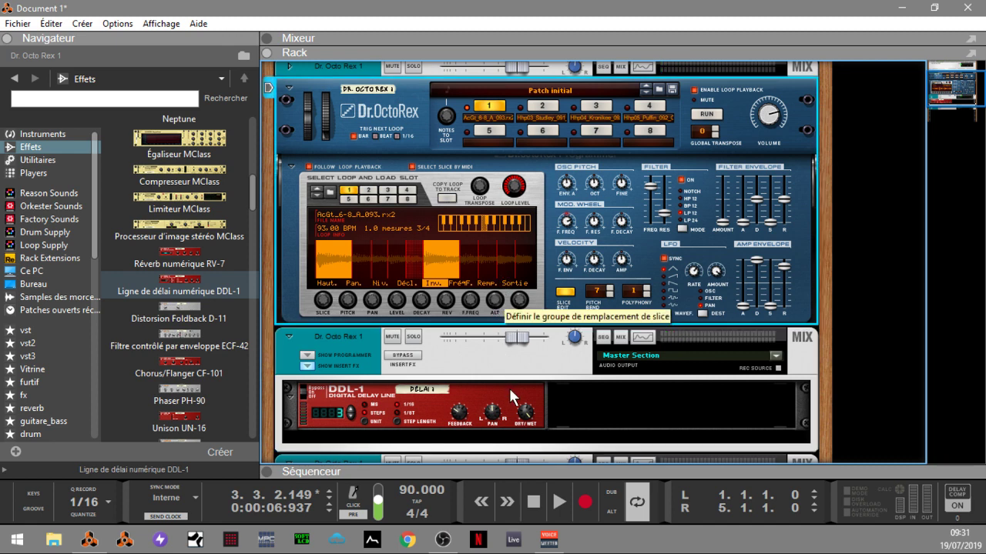
pyautogui.press('space')
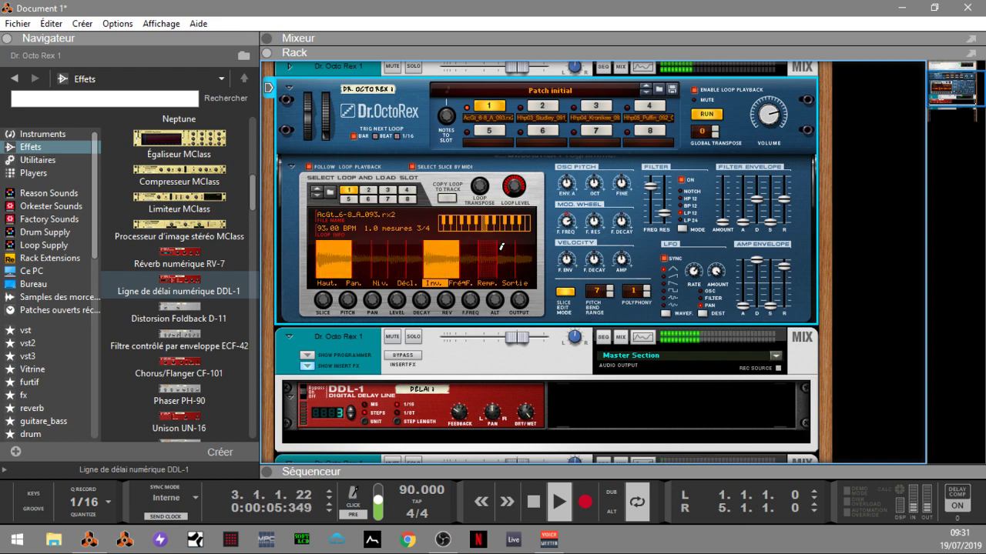
pyautogui.press('space')
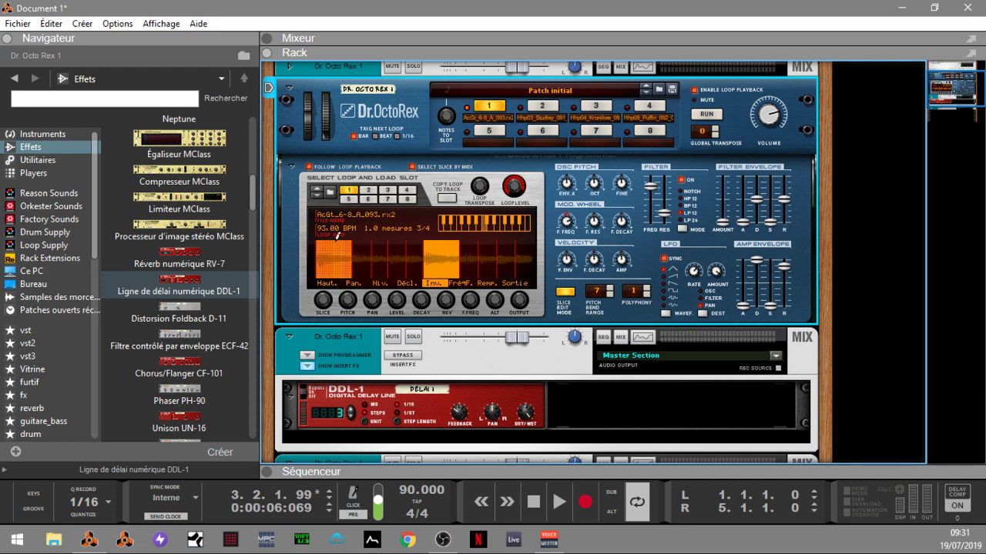
pyautogui.press('Tab')
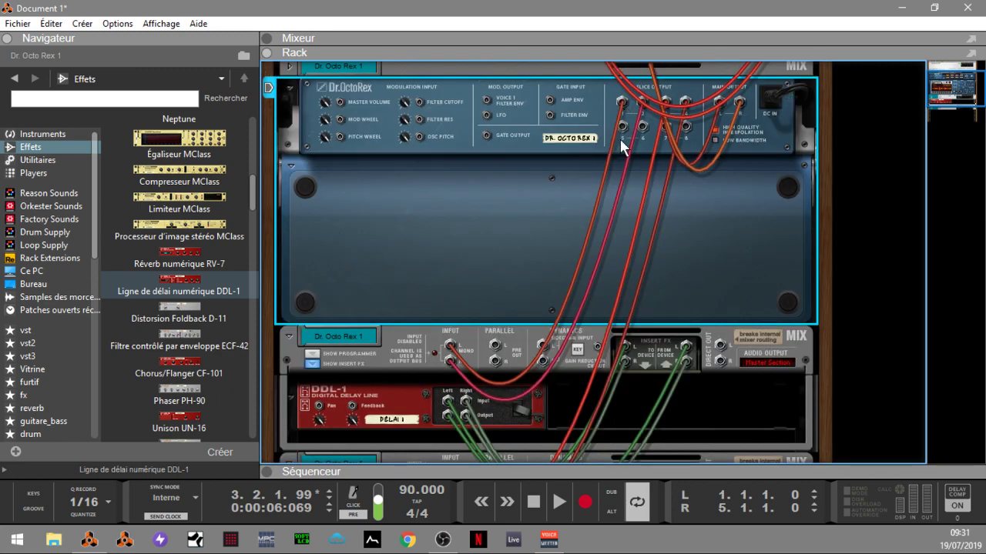
pyautogui.press('Tab')
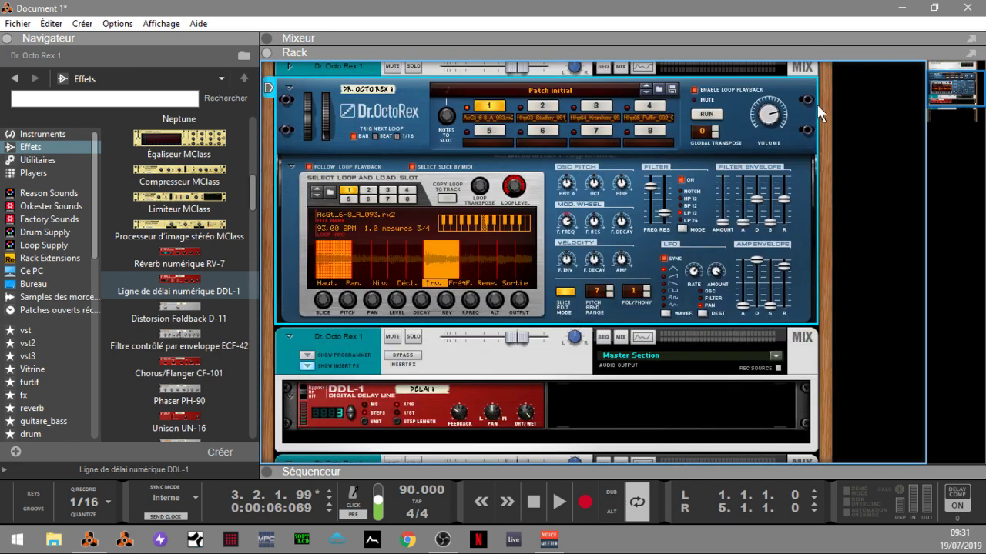
# Load the Trap patch ut_drm140_animal.drex from the Loop Supply's Dr Octo Rex Patches into the Dr. OctoRex.
pyautogui.click(35, 134)
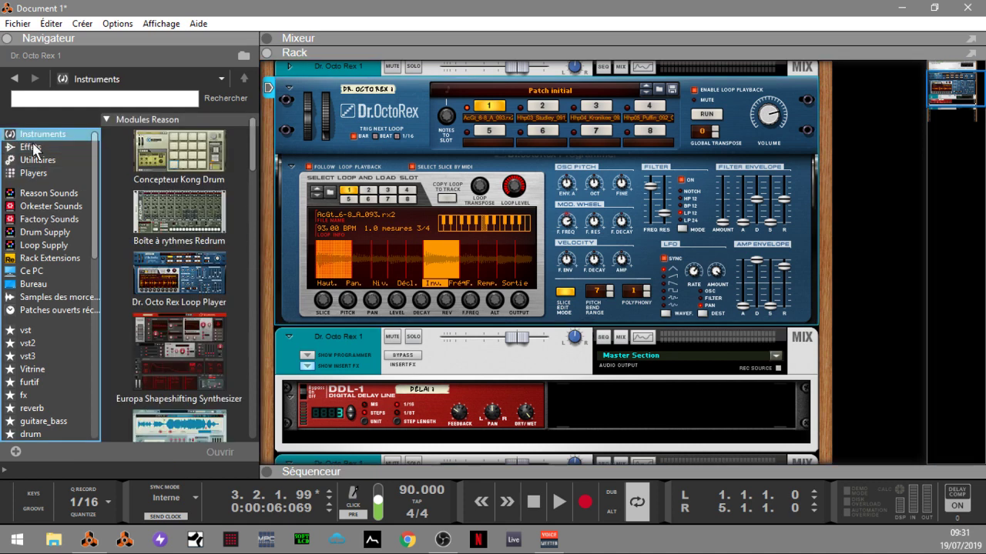
pyautogui.click(48, 219)
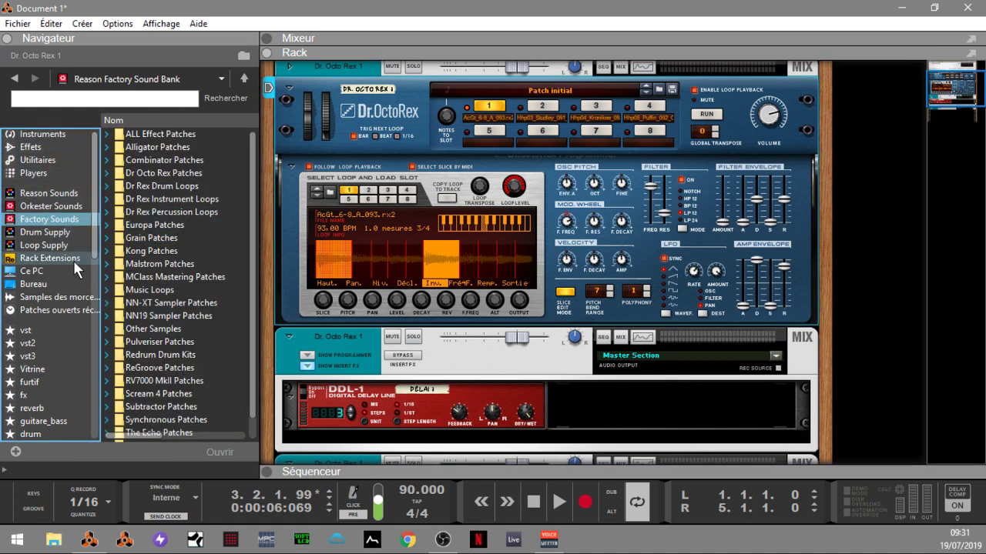
pyautogui.click(46, 232)
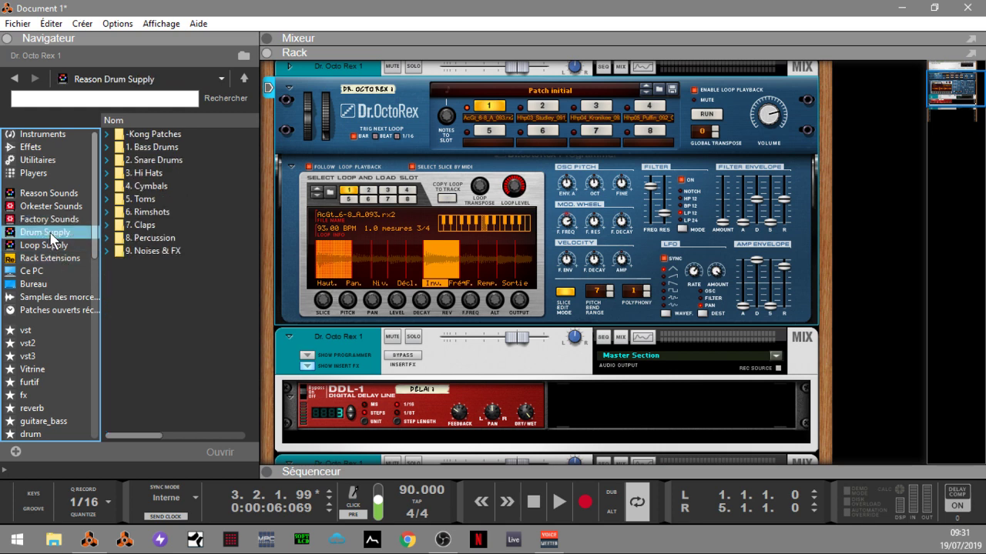
pyautogui.click(44, 245)
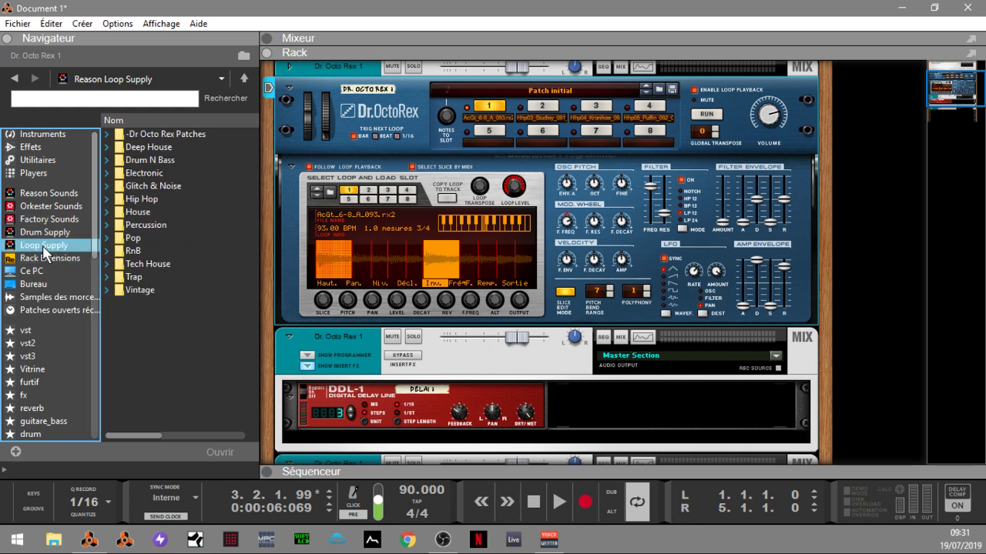
pyautogui.click(108, 137)
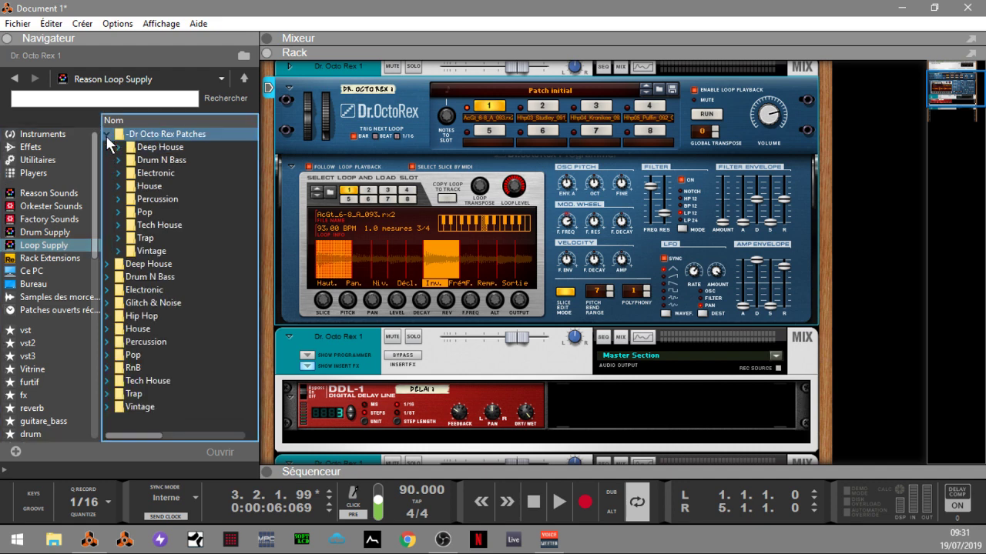
pyautogui.click(122, 237)
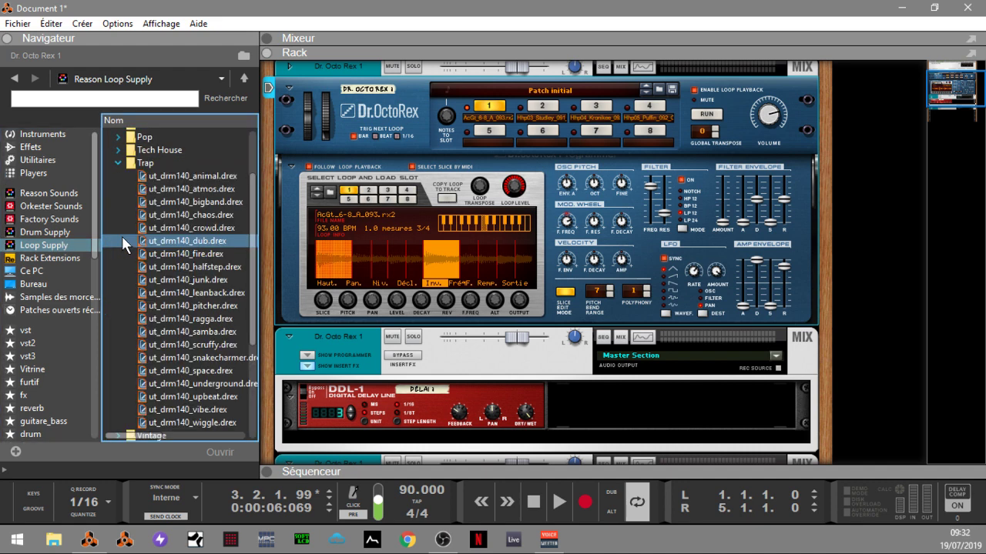
pyautogui.moveTo(207, 179); pyautogui.dragTo(435, 197)
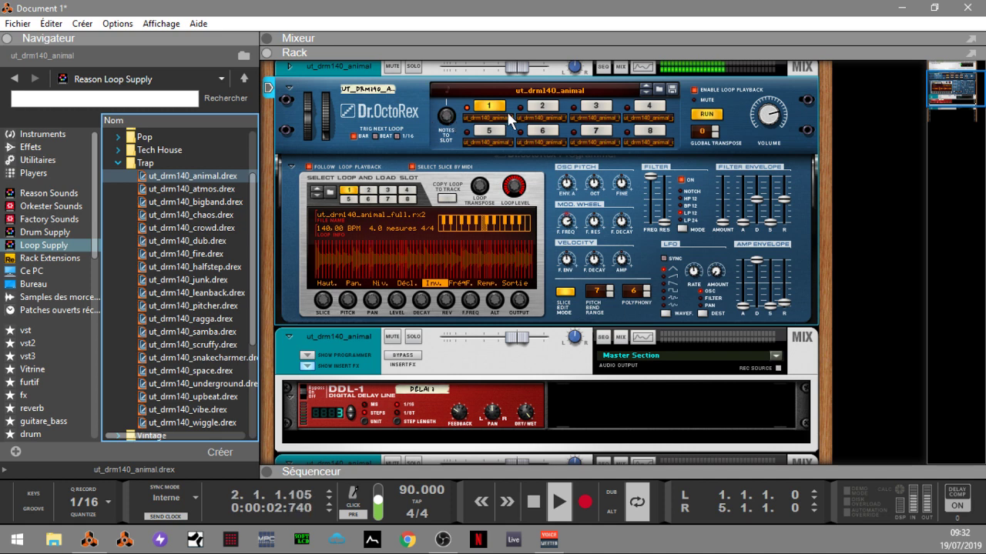
# Listen to the patch's loops 2, 3 and 4 during playback, and return to loop 1.
pyautogui.click(541, 108)
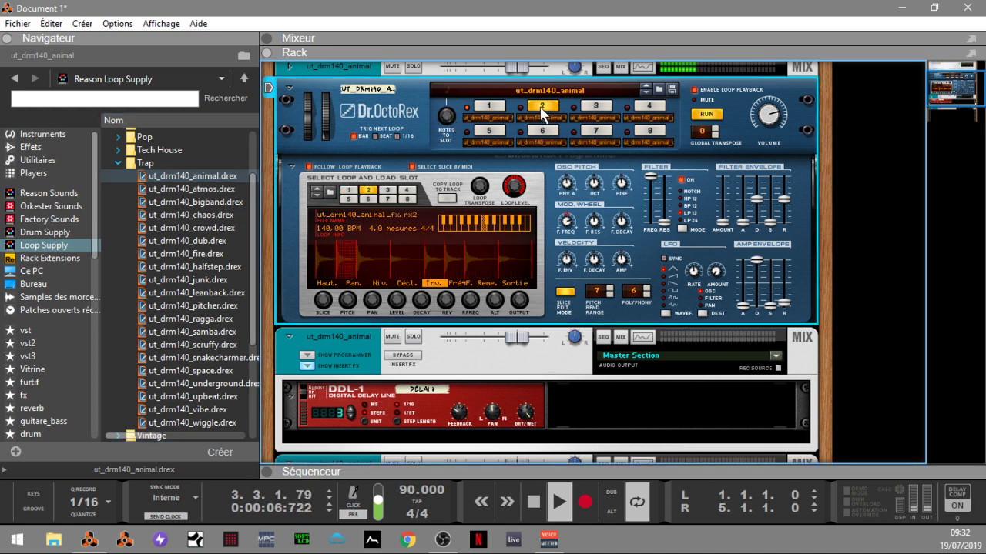
pyautogui.click(594, 108)
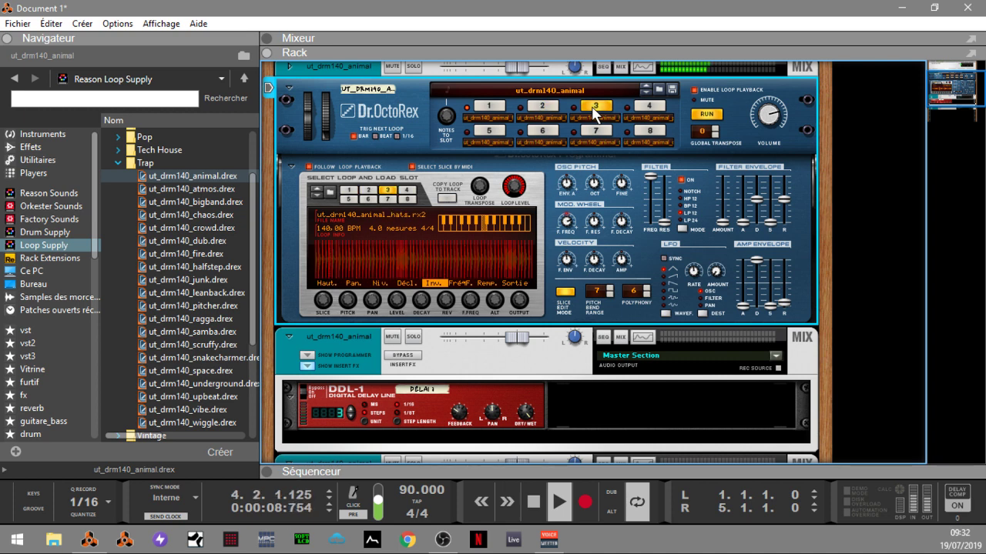
pyautogui.click(645, 108)
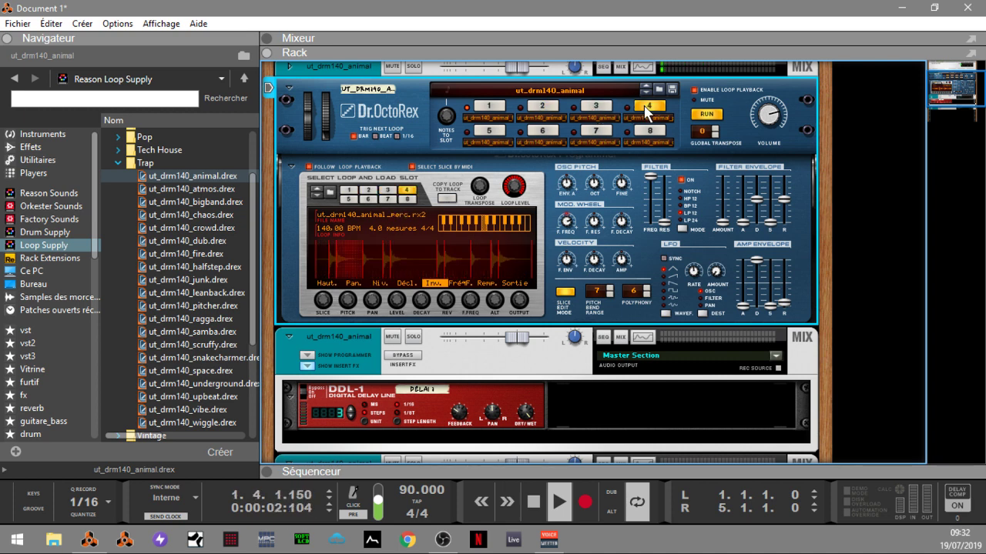
pyautogui.click(489, 105)
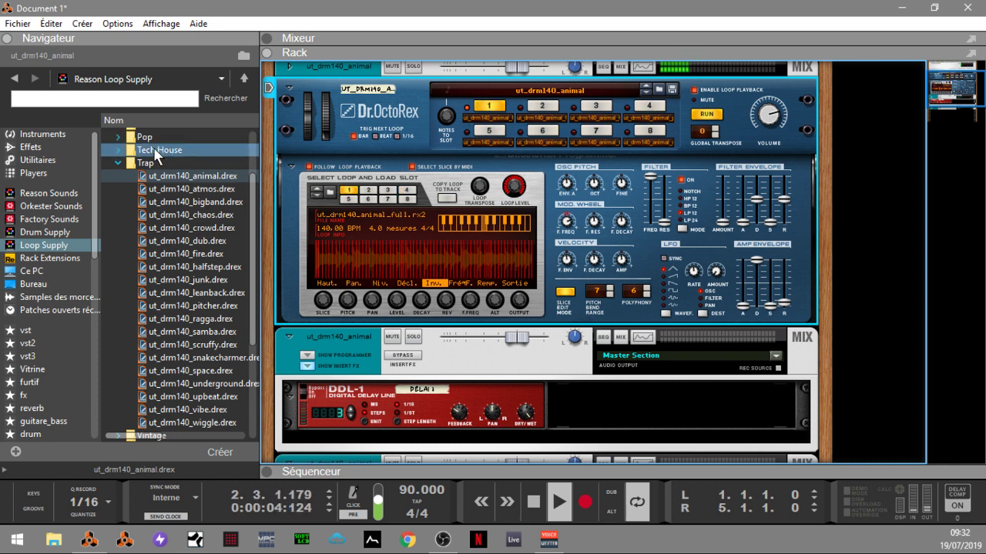
# Load the Hip Hop loop ge_brk80_aquos_drm.rx2 into loop slot 1.
pyautogui.click(117, 163)
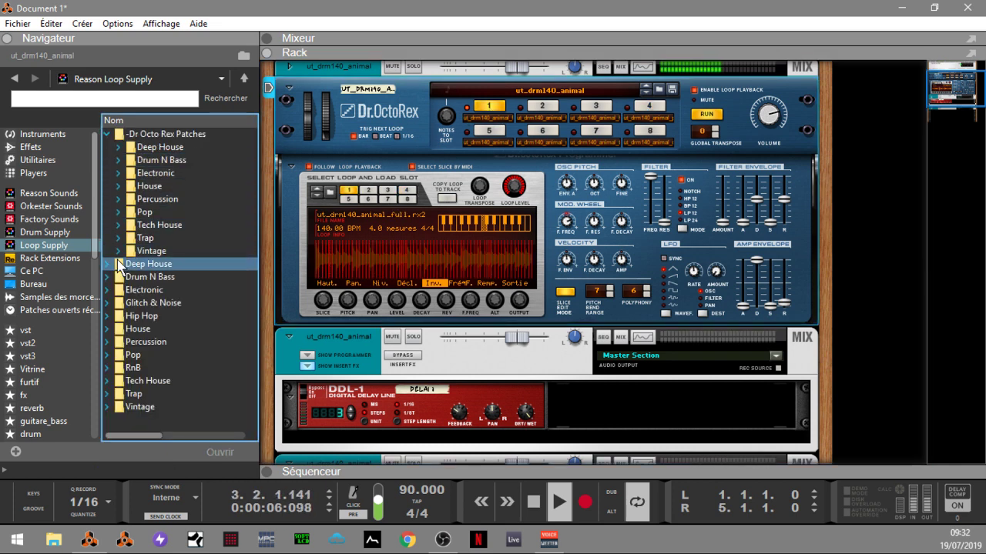
pyautogui.click(109, 316)
pyautogui.moveTo(177, 147); pyautogui.dragTo(489, 108)
# Reset the Dr. OctoRex module, load ge_brk80_aquos_drm.rx2 as its only loop, and stop playback after listening.
pyautogui.rightClick(384, 117)
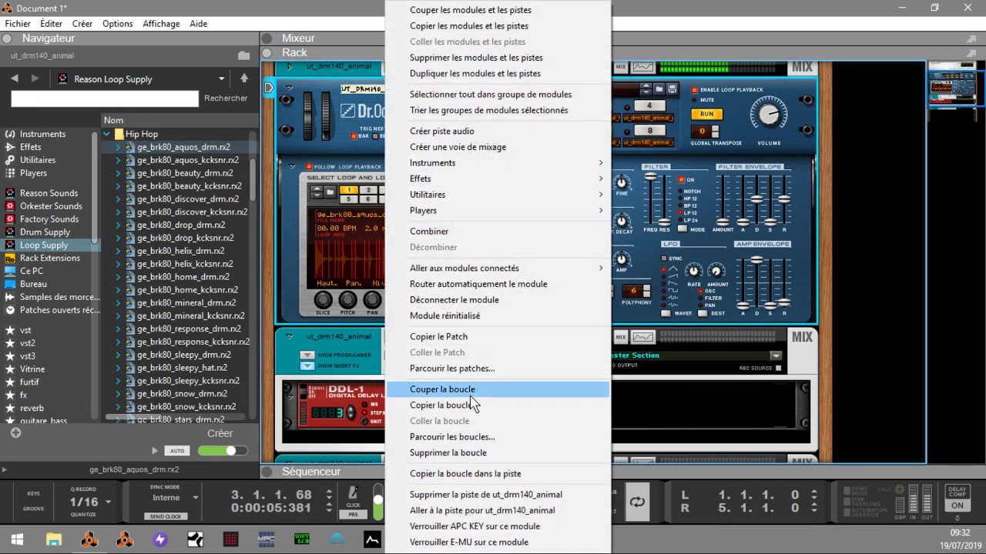
pyautogui.click(455, 316)
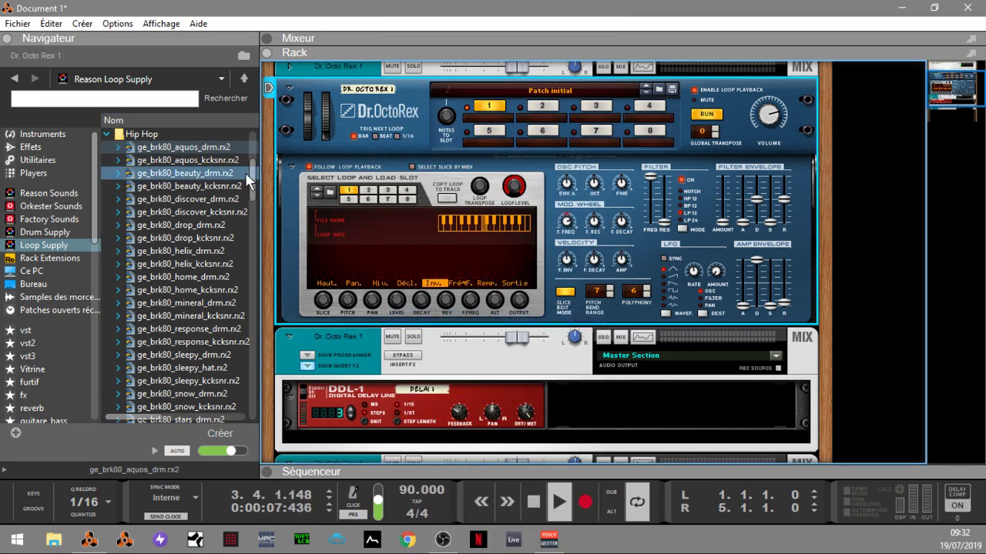
pyautogui.moveTo(205, 154); pyautogui.dragTo(381, 132)
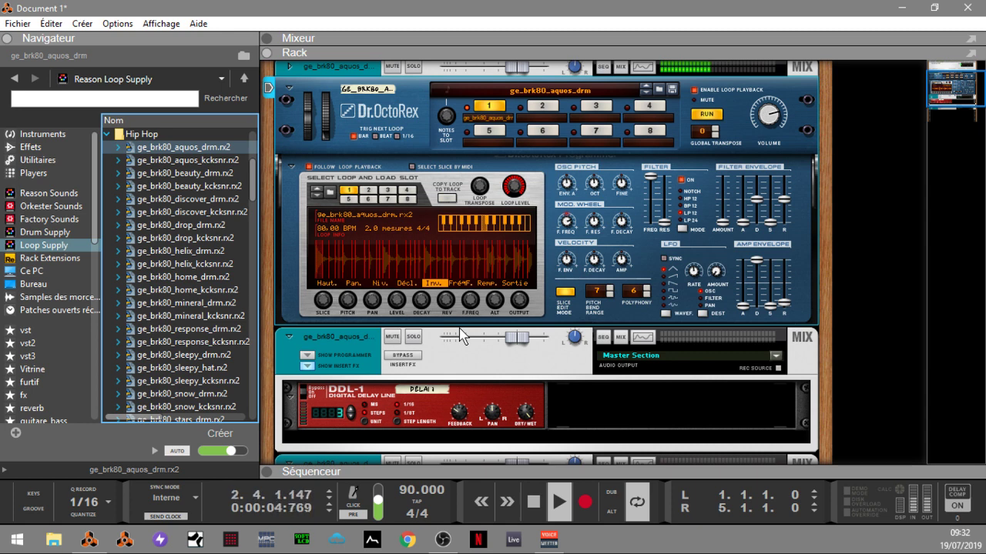
pyautogui.press('space')
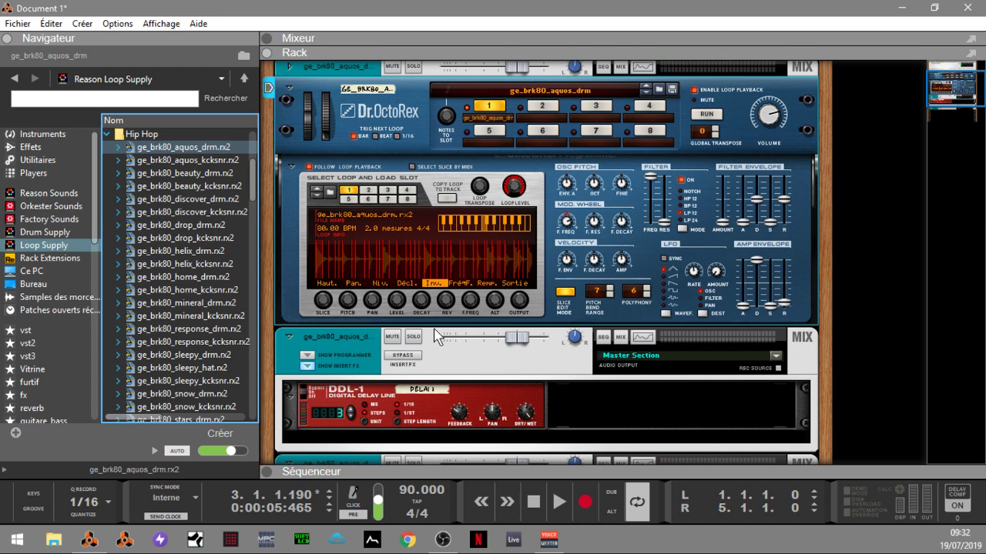
pyautogui.click(522, 300)
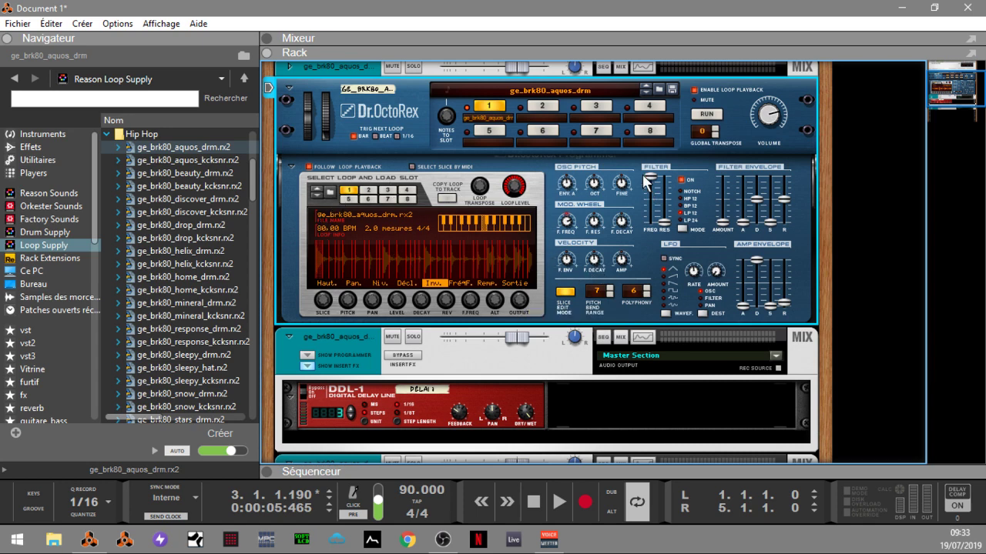
# Turn off the Dr. OctoRex's loop playback and delete the DDL-1 delay from the insert effects of the mix channel below it.
pyautogui.click(695, 91)
pyautogui.click(330, 261)
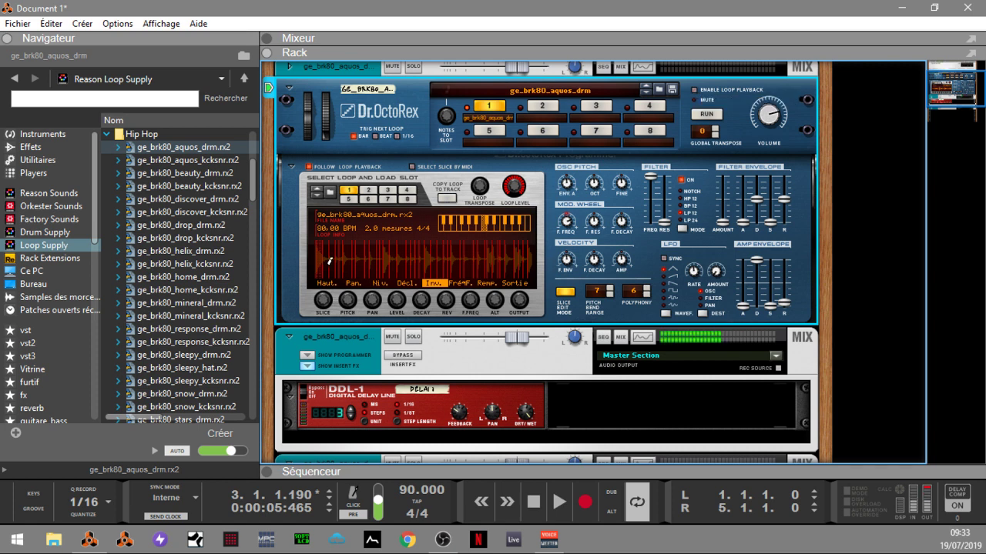
pyautogui.click(481, 398)
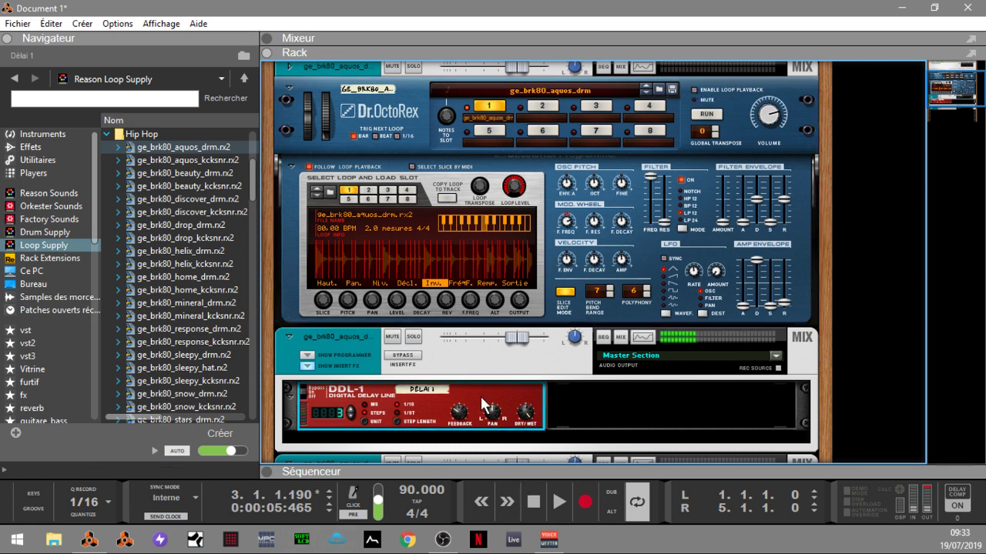
pyautogui.press('Delete')
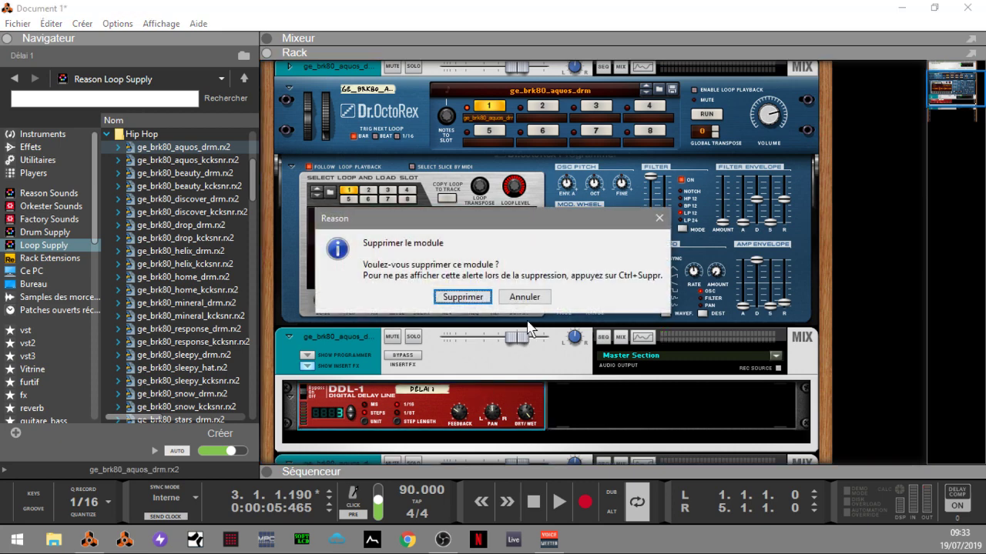
pyautogui.click(463, 296)
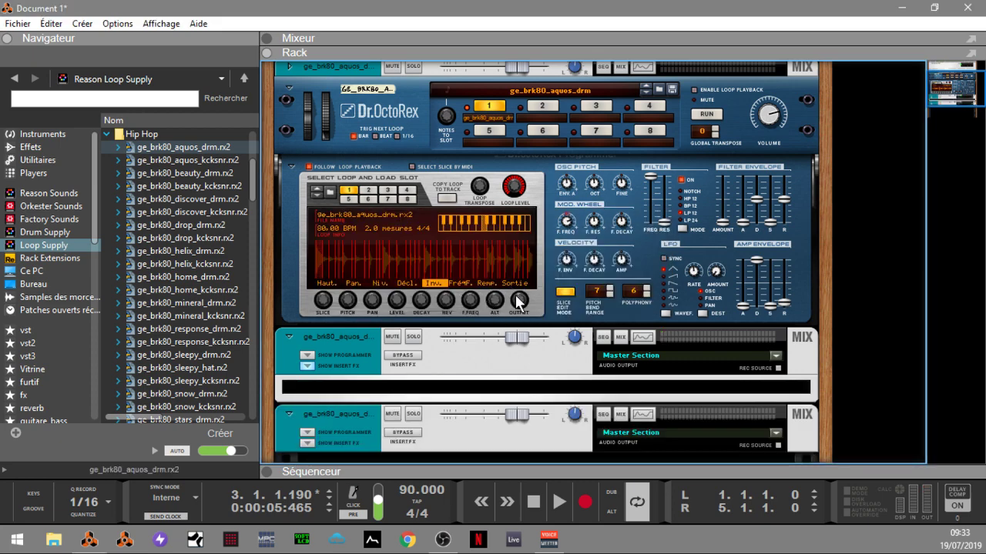
# Leave slice edit mode and run the loop while switching Enable Loop Playback off and on, leaving it on with playback stopped.
pyautogui.click(567, 297)
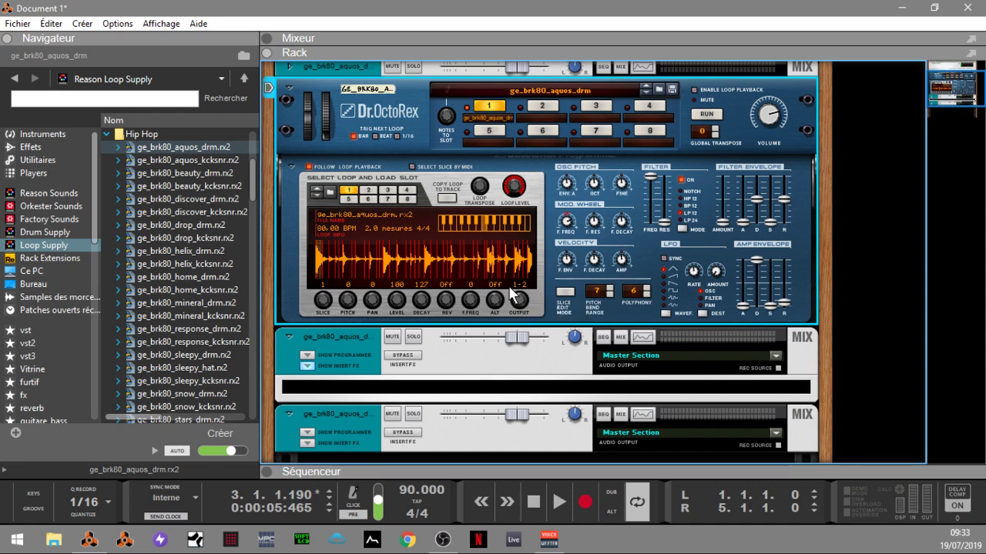
pyautogui.click(703, 114)
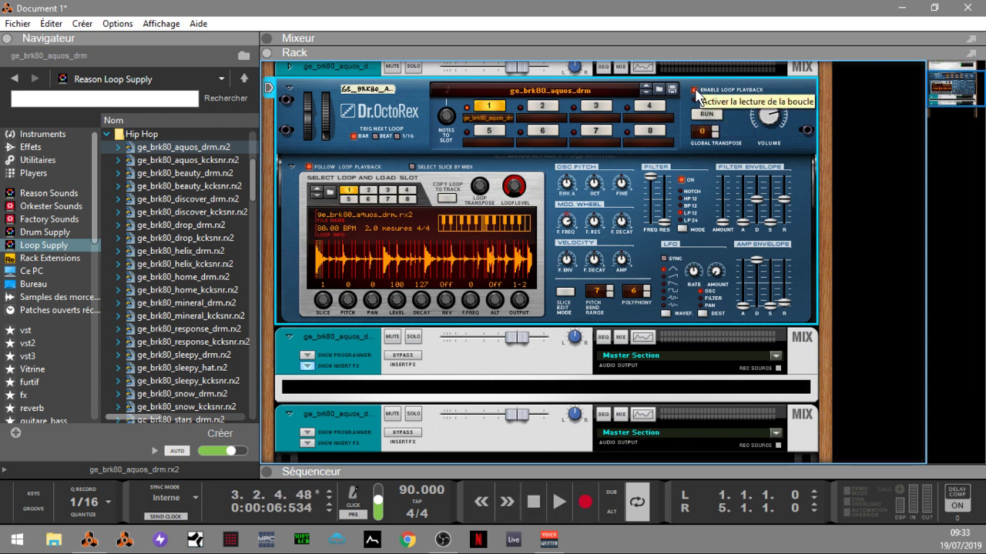
pyautogui.click(694, 90)
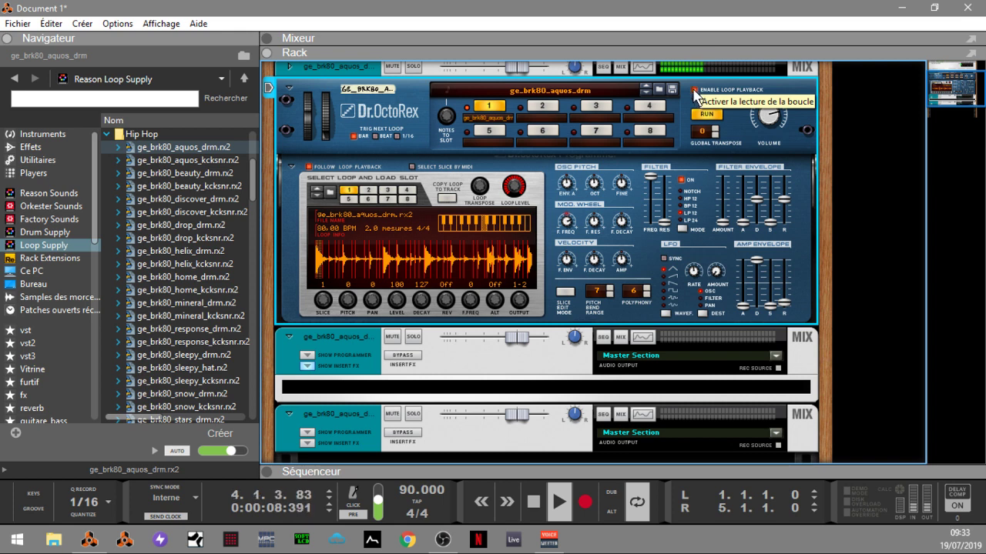
pyautogui.click(694, 90)
pyautogui.click(694, 90)
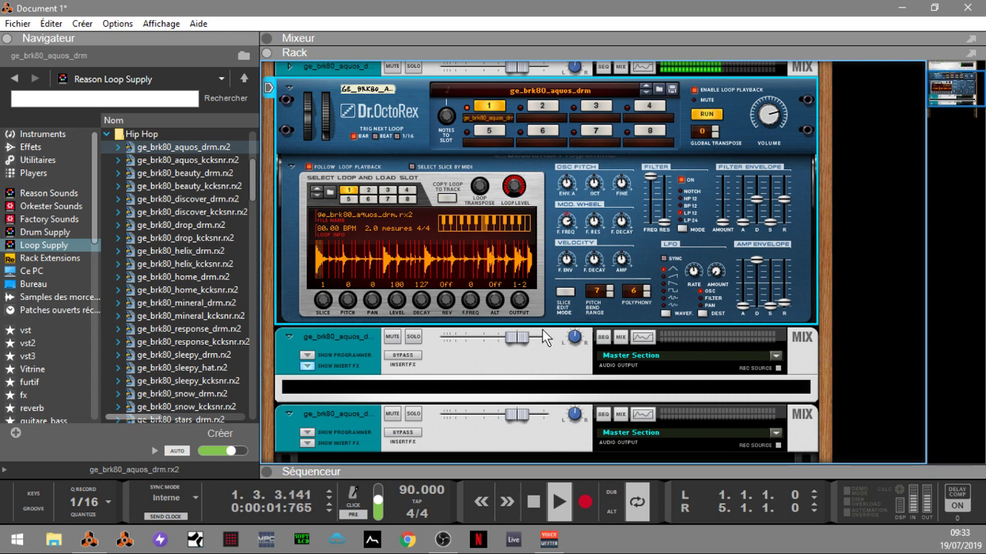
pyautogui.press('space')
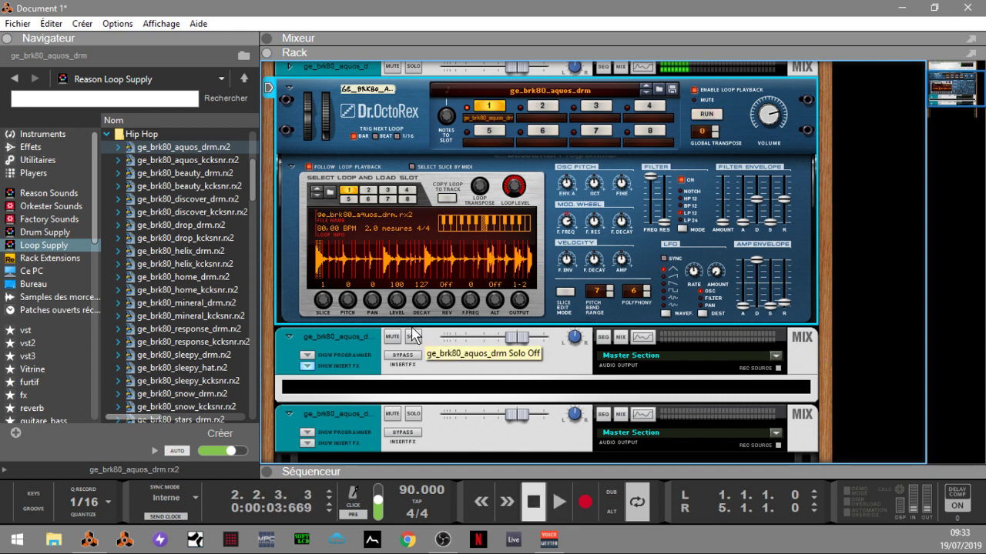
# Select the first slice in the waveform and enable Select Slice by MIDI.
pyautogui.click(327, 268)
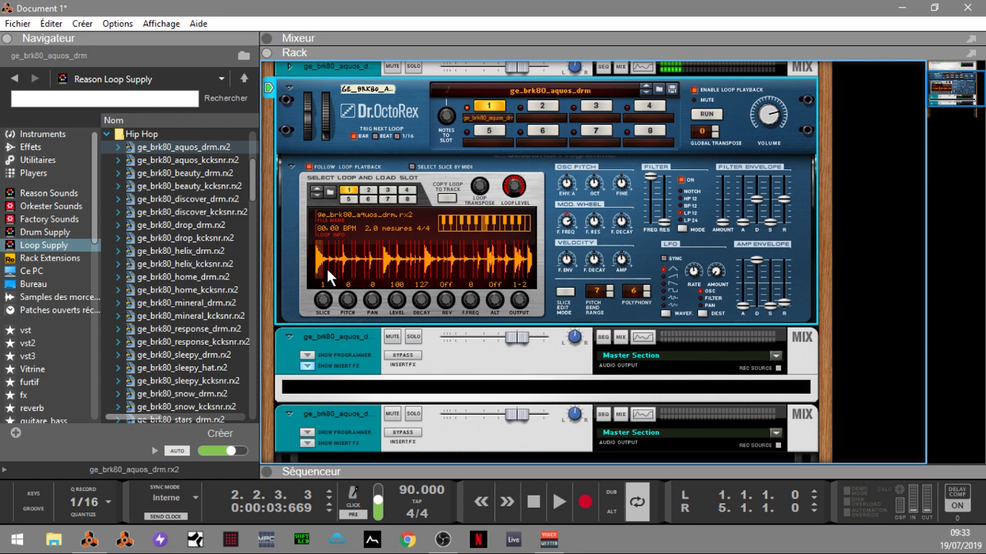
pyautogui.click(413, 167)
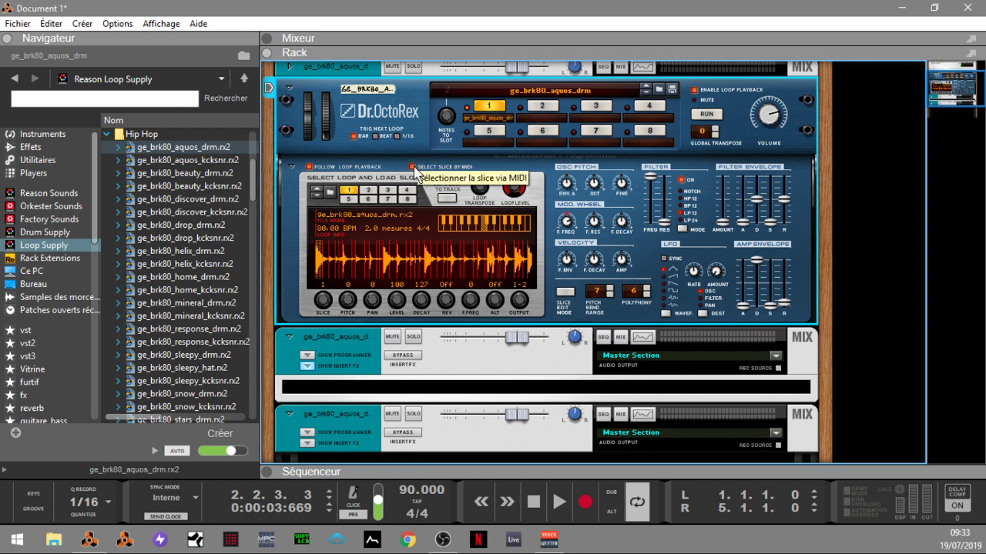